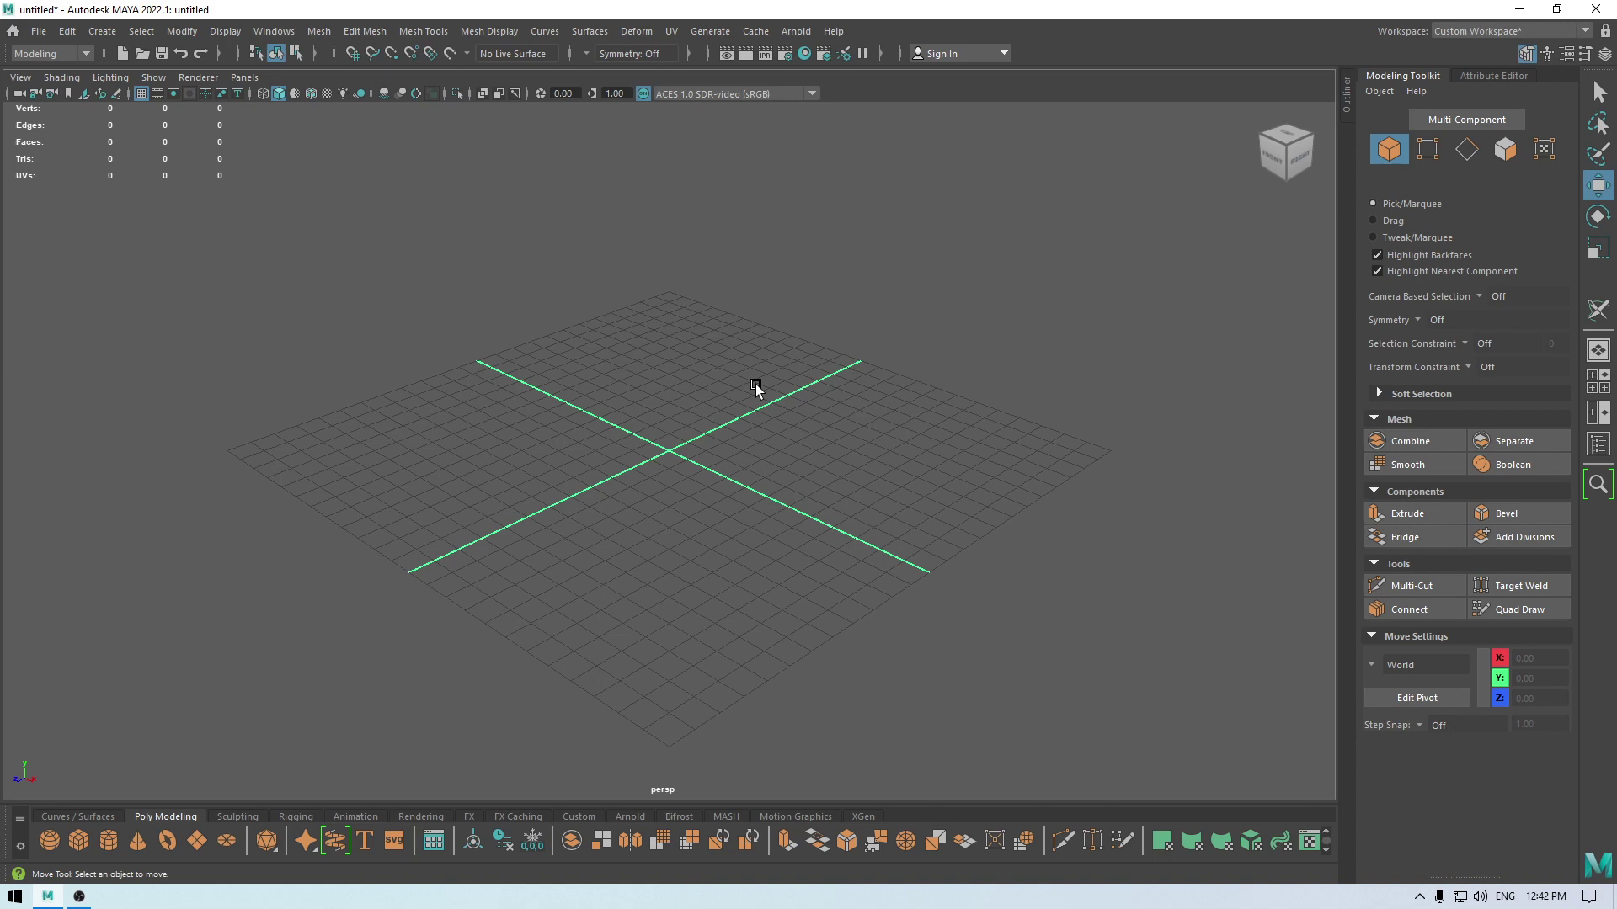
Step: Create a polygon cylinder at the centre of the grid
left_click_drag(761, 466, 755, 481, "alt")
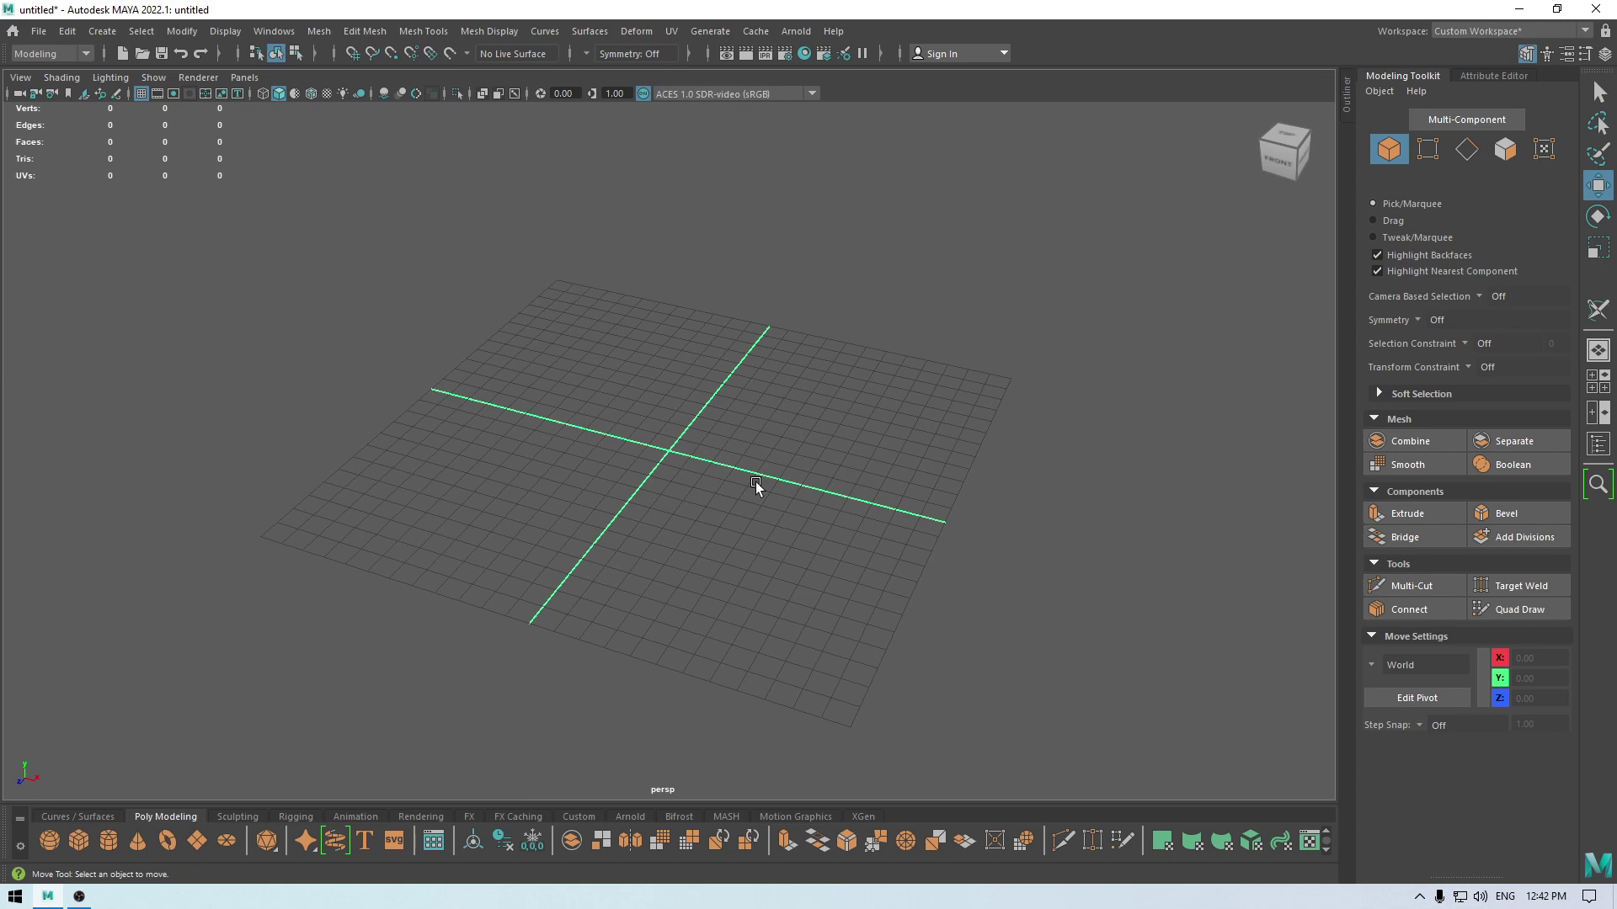
left_click_drag(756, 477, 861, 560, "alt")
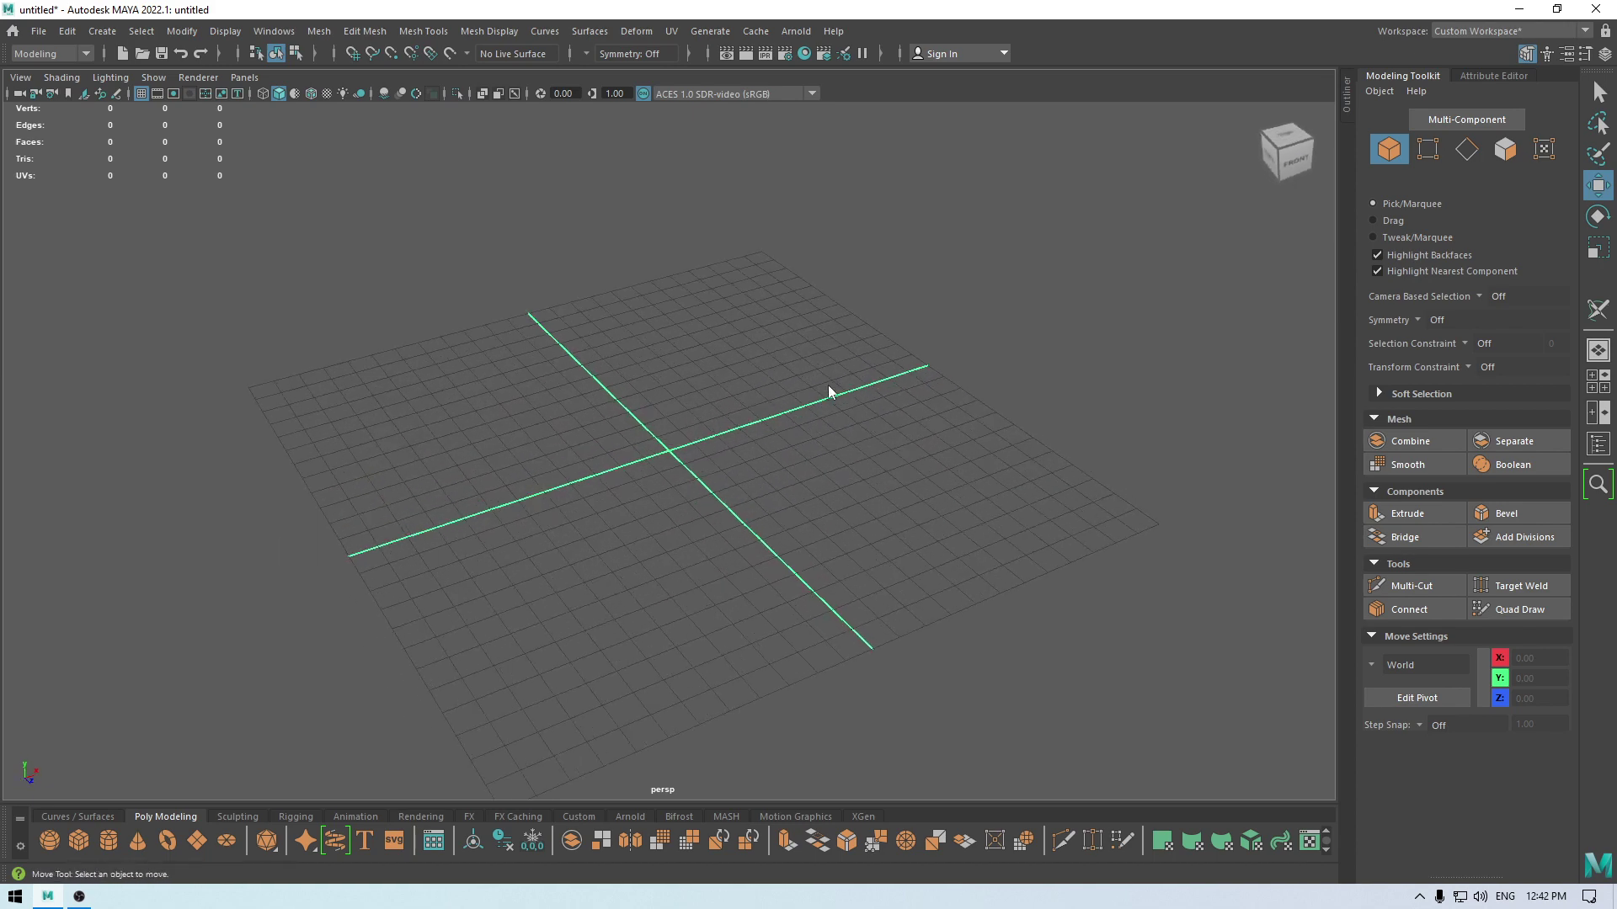
right_click_drag(827, 385, 688, 382, "shift")
mouse_move(718, 428)
left_mouse_down("alt")
mouse_move(728, 419)
mouse_move(713, 424)
left_mouse_up("alt")
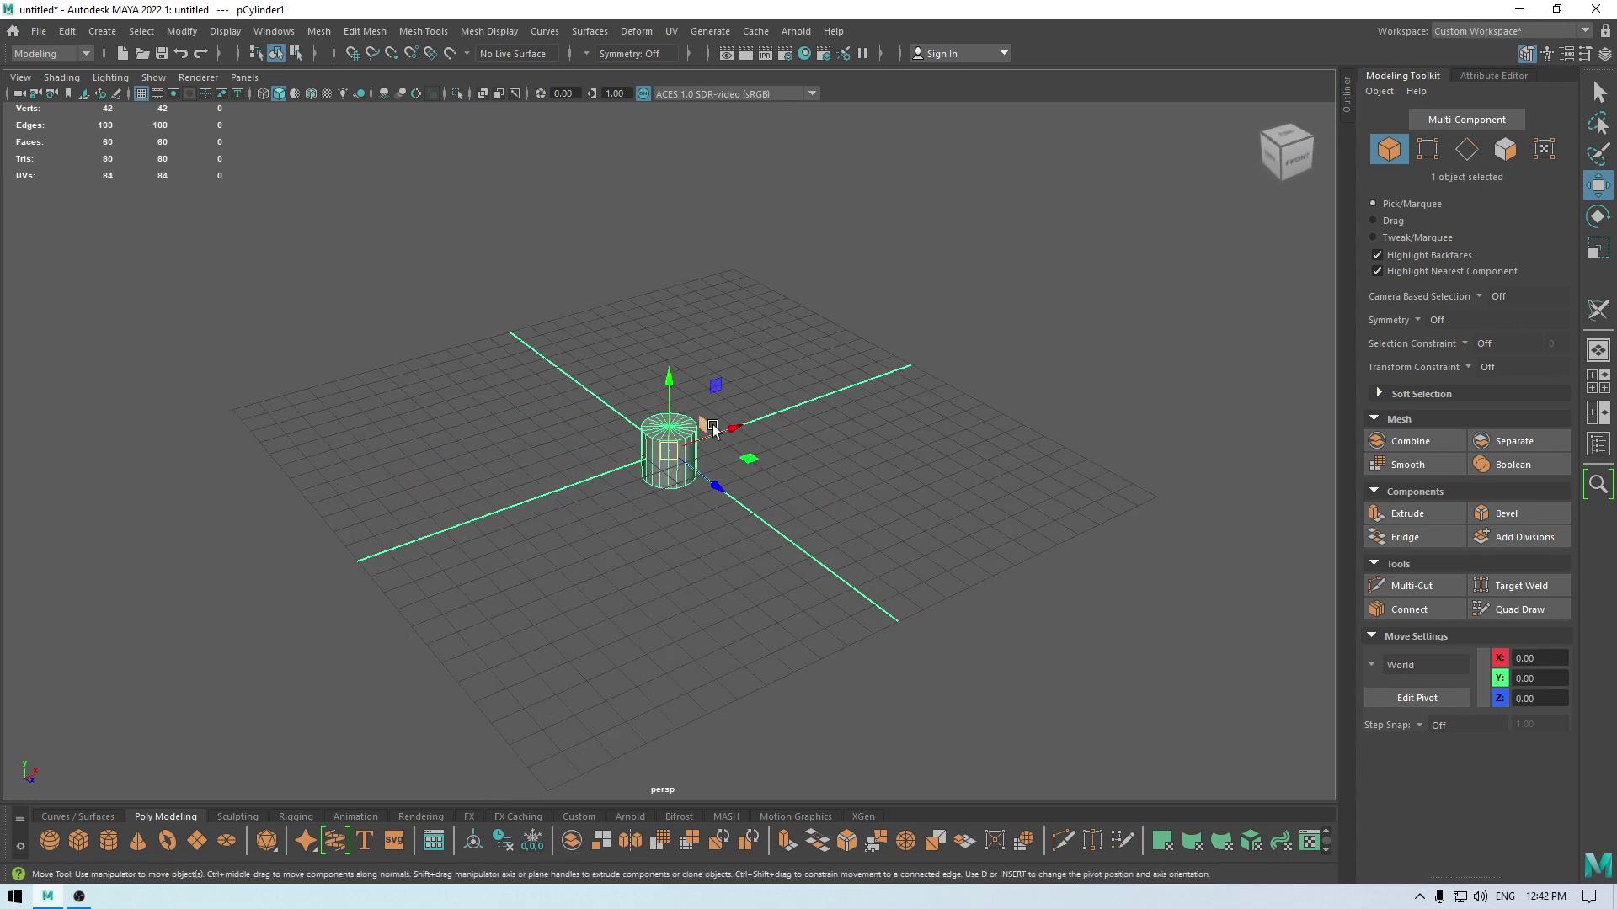
Step: Set the cylinder's Subdivisions Axis to 10 and Subdivisions Caps to 0
key("t")
left_click(1314, 328)
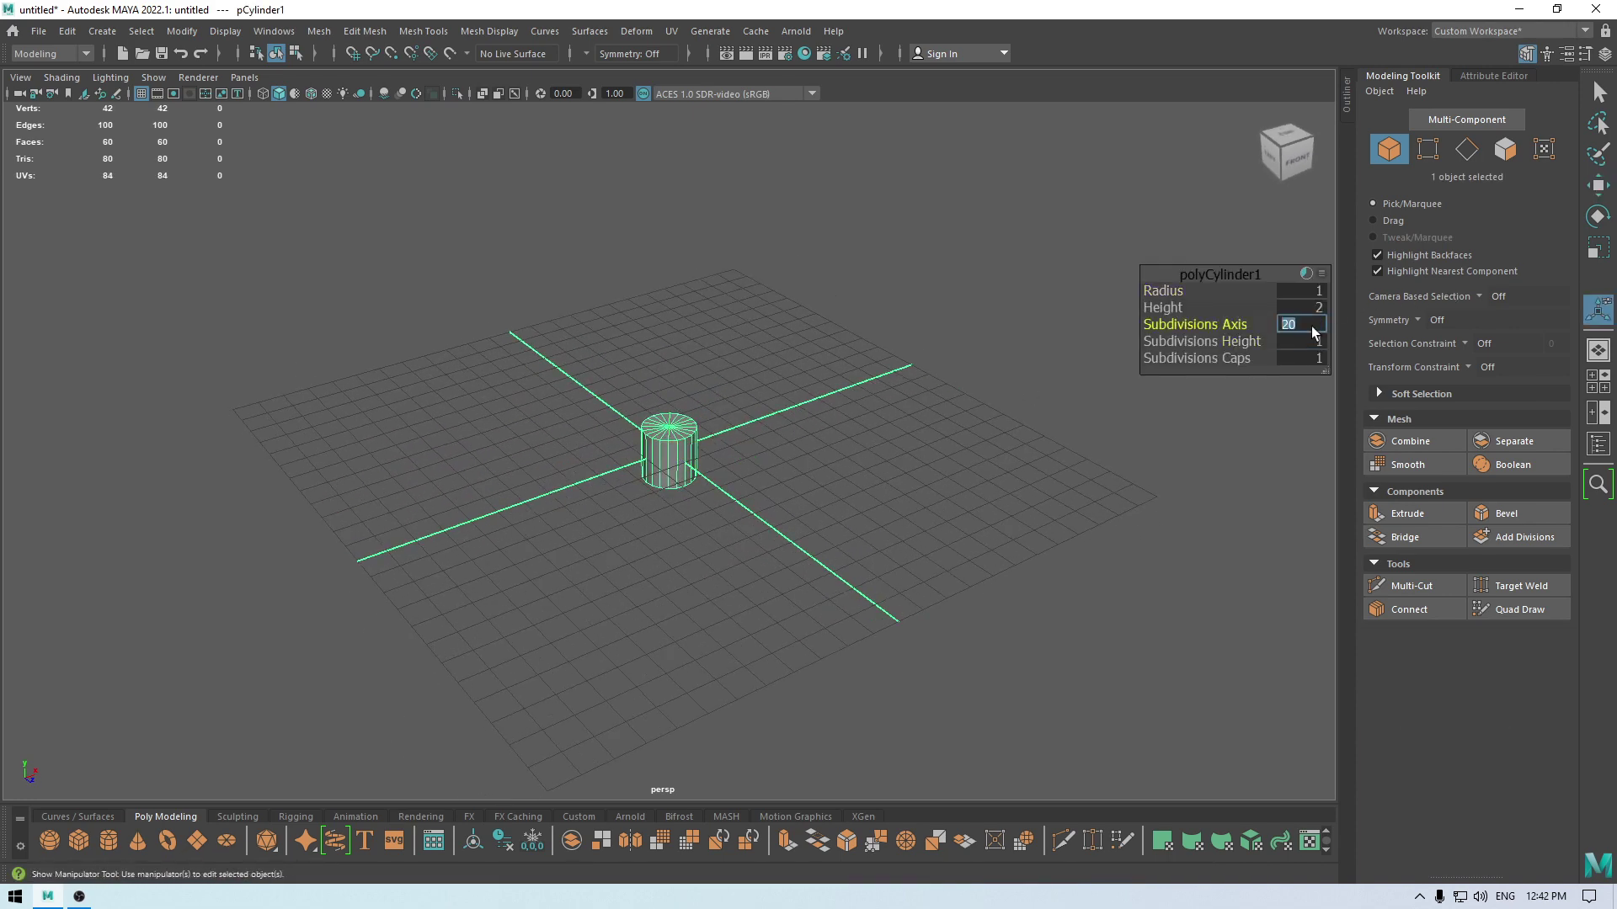
key("Tab")
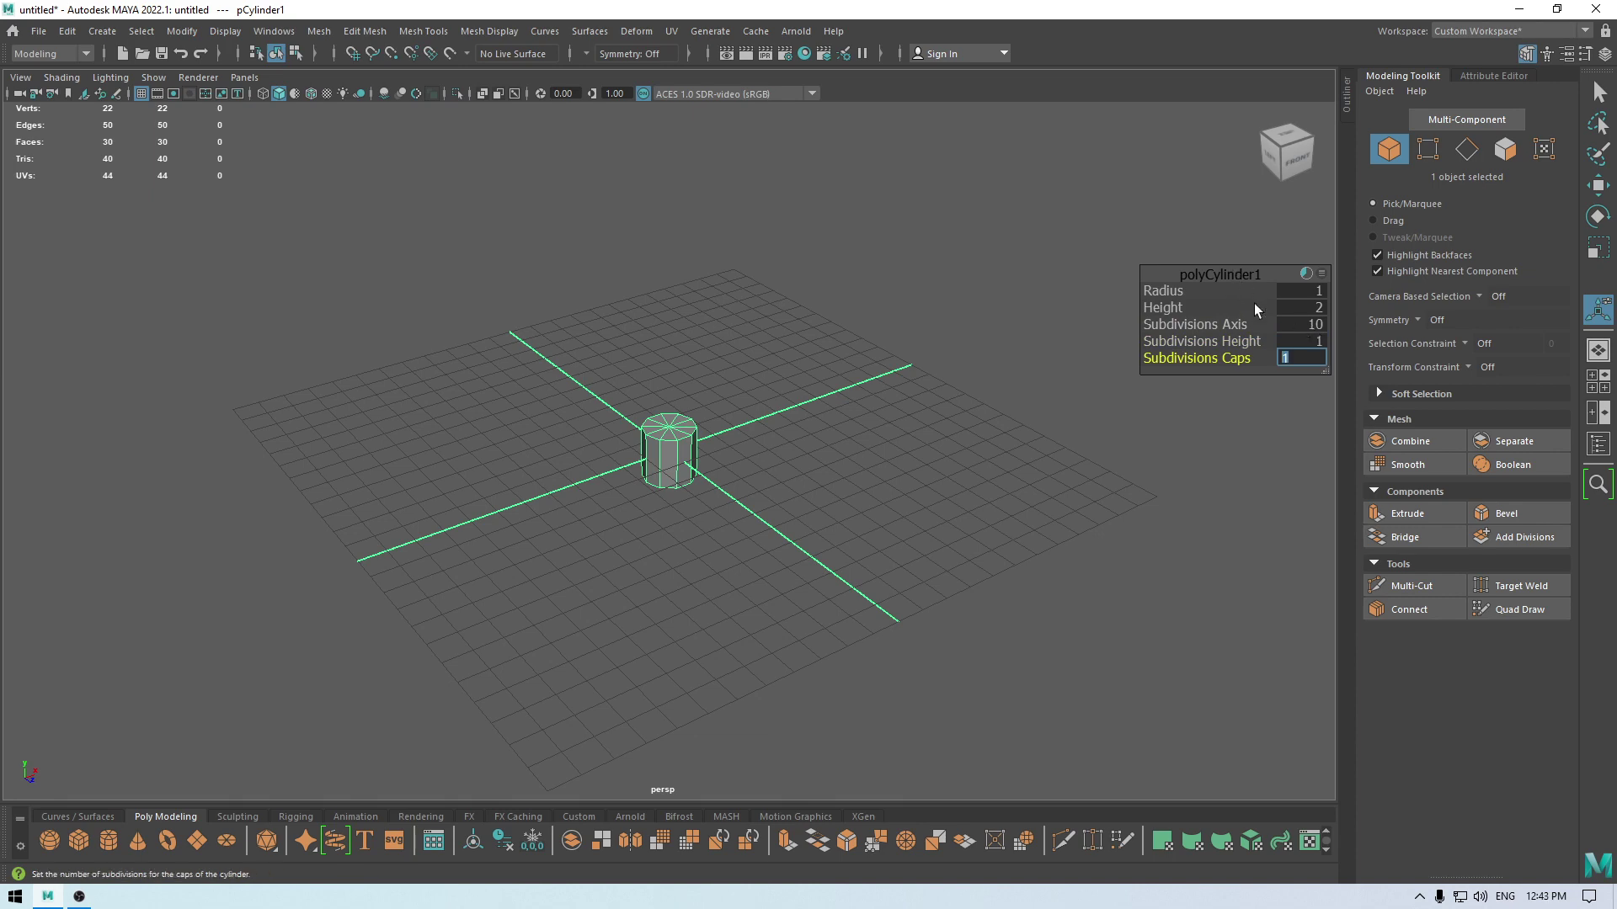
type("0")
key("Return")
key("w")
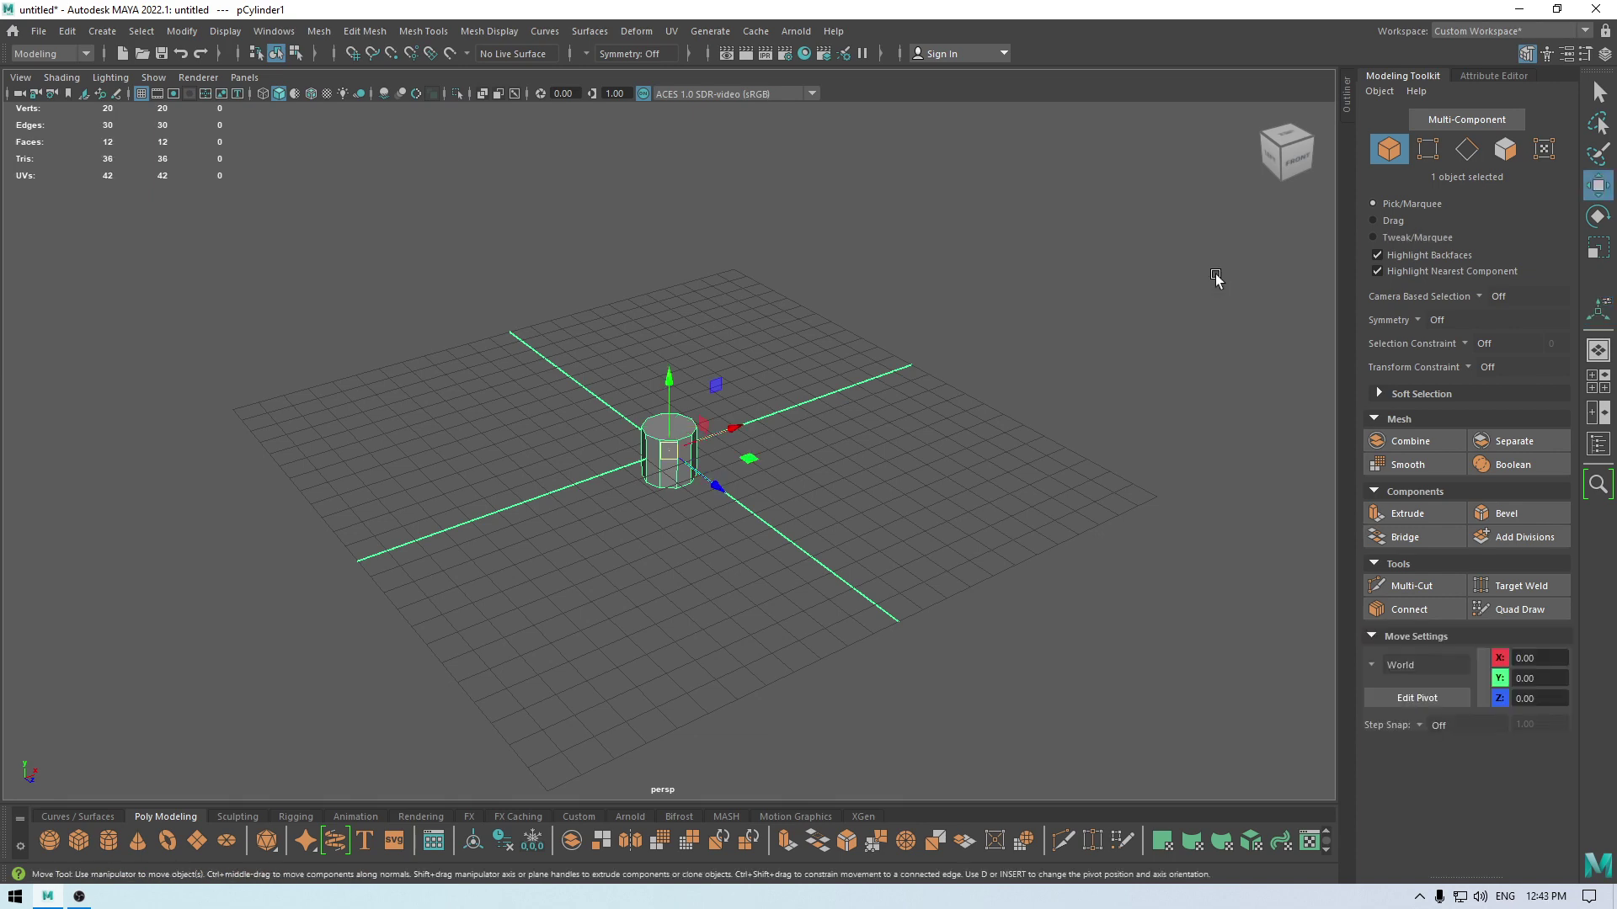
Step: Delete the cylinder's top and bottom cap faces, selecting only those two faces in the front view
left_click_drag(1215, 275, 989, 372, "alt")
key("space")
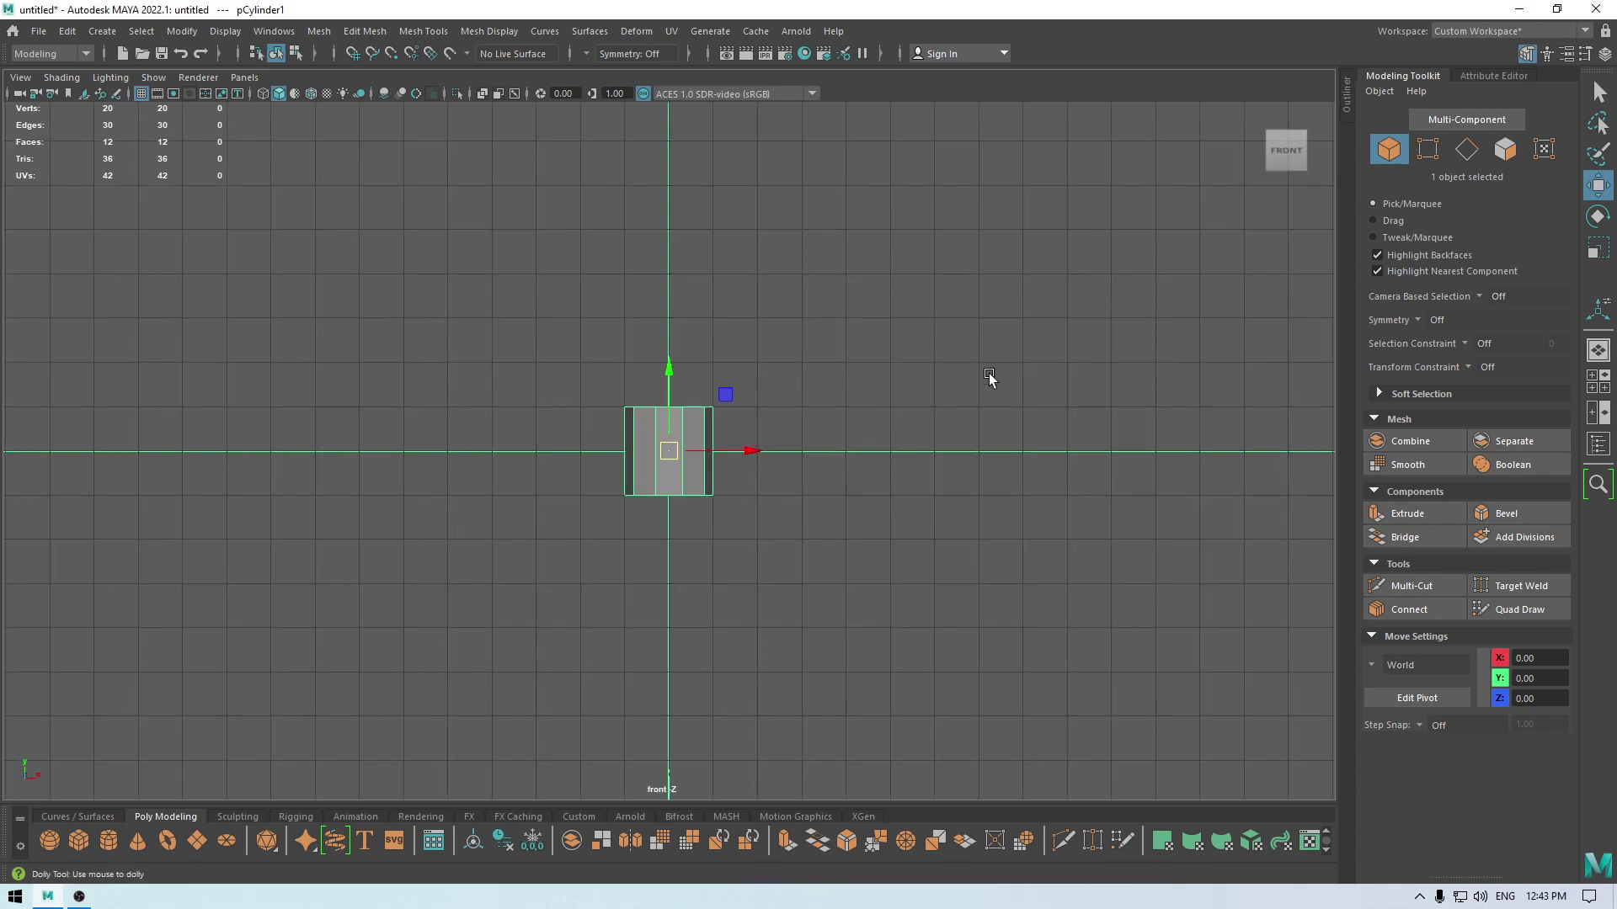
right_click_drag(862, 304, 859, 411)
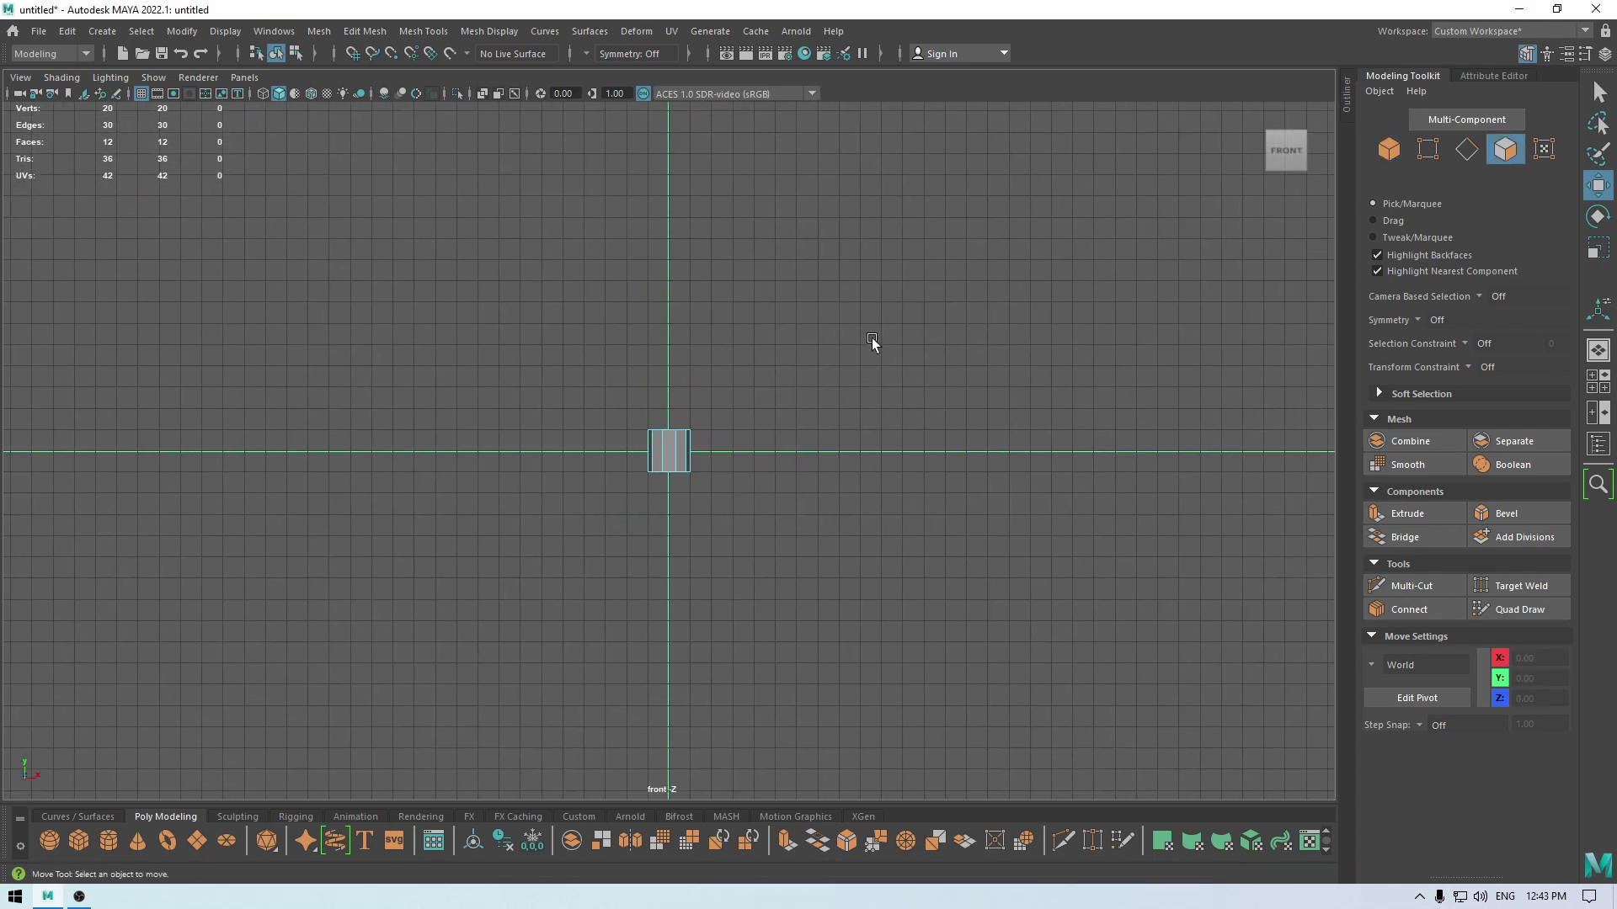
right_click_drag(873, 341, 942, 353, "alt")
left_click_drag(887, 315, 303, 538)
left_click_drag(842, 473, 340, 433, "ctrl")
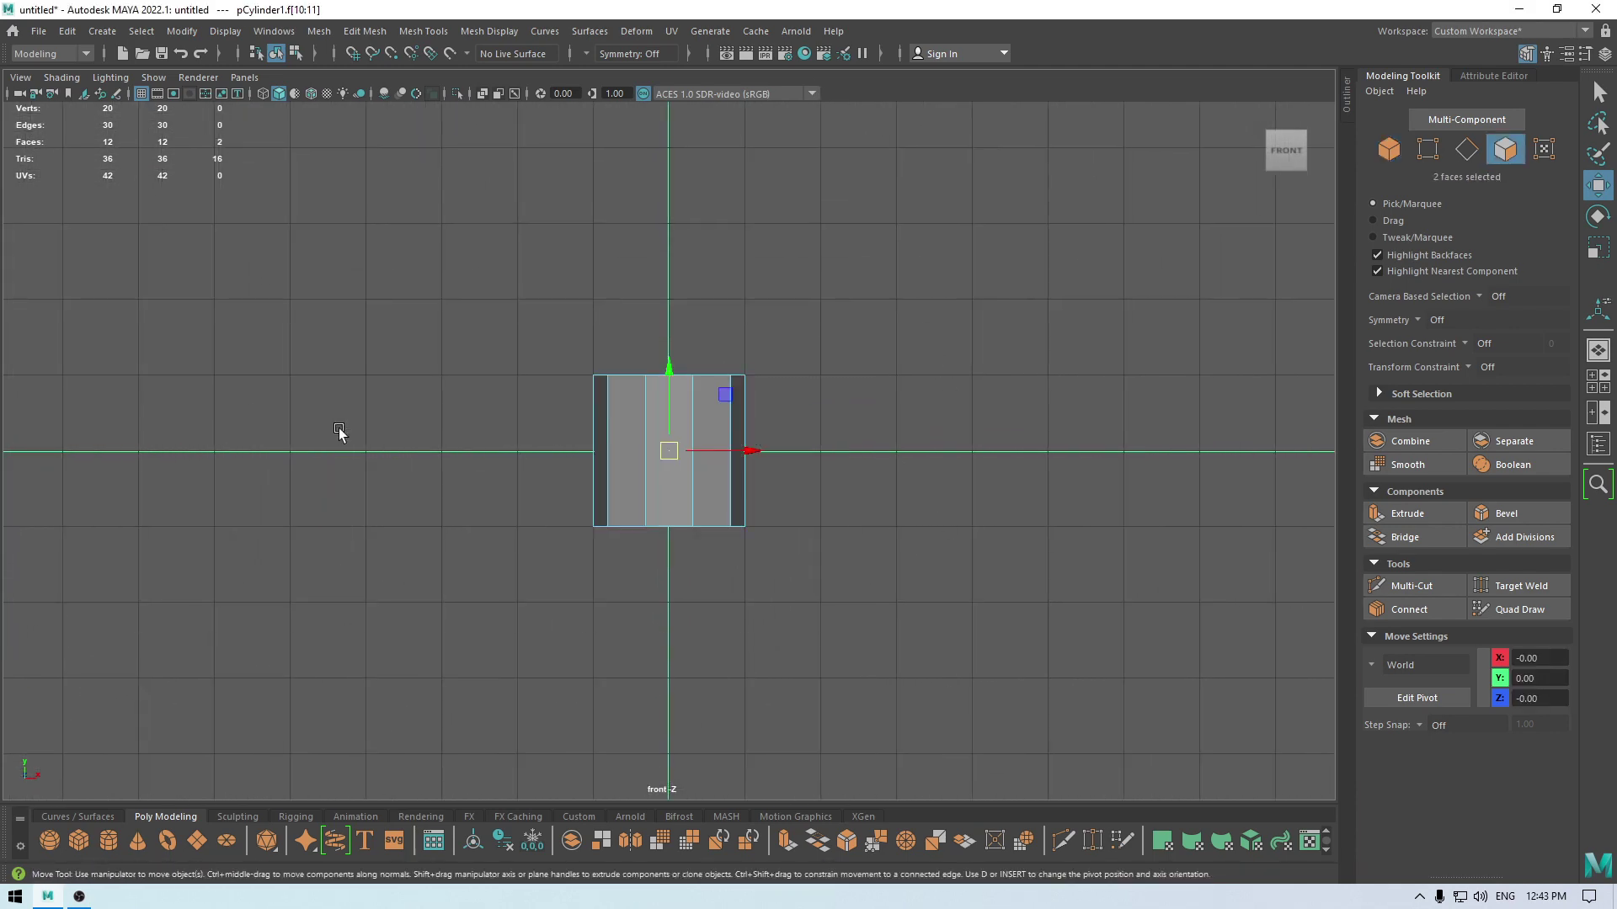
key("space")
left_click_drag(412, 506, 447, 317)
left_click_drag(713, 657, 728, 482, "alt")
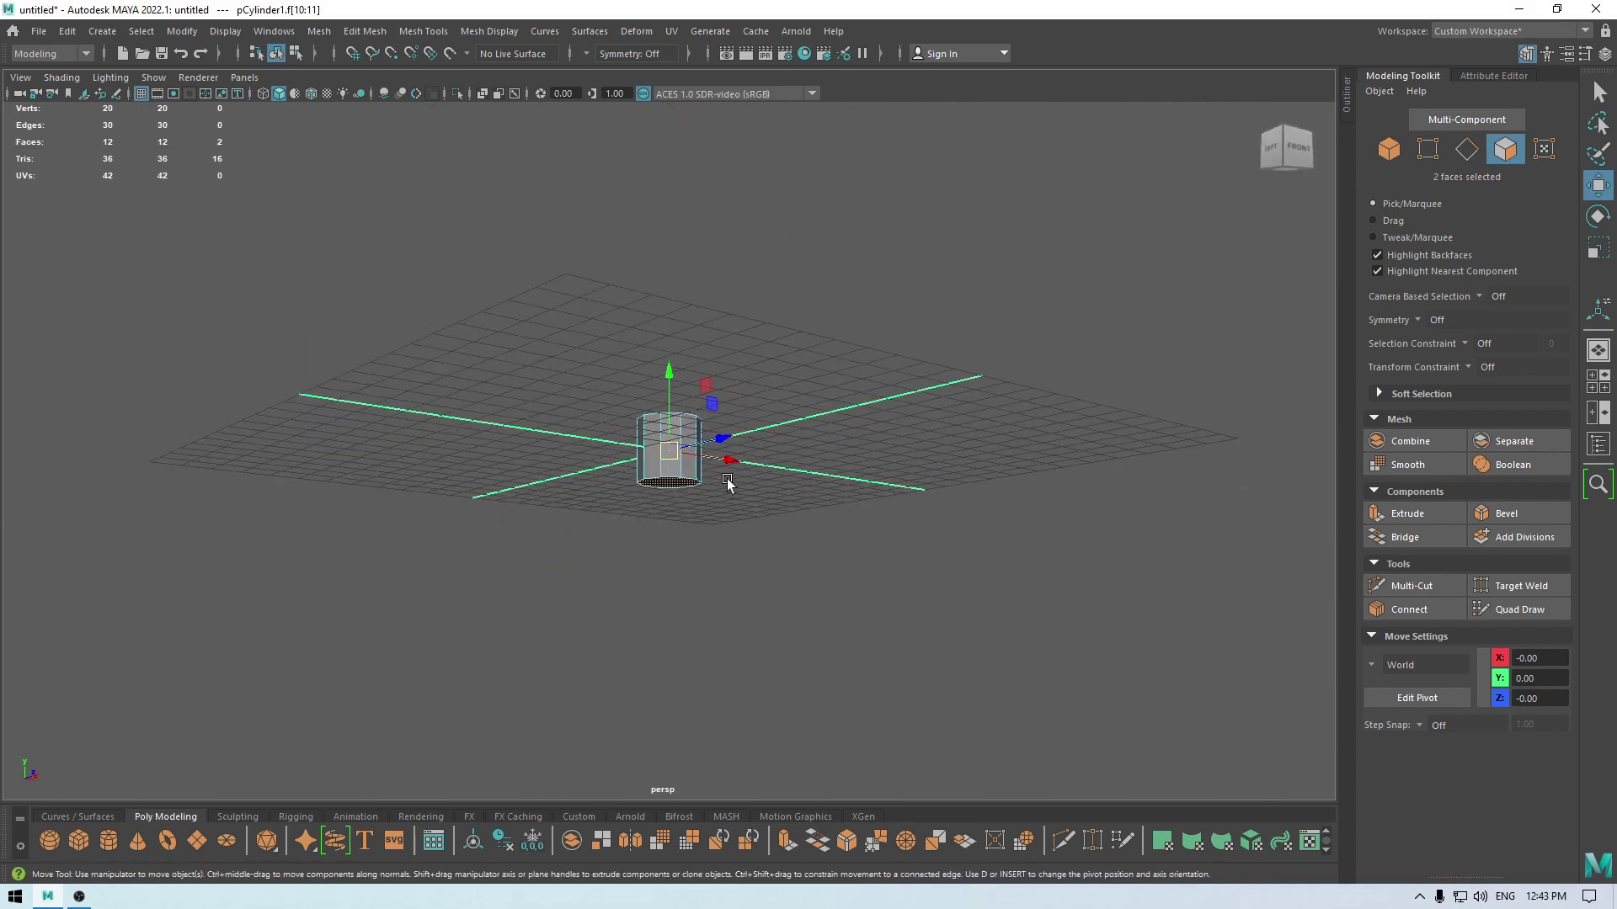
key("Delete")
Step: Return to object selection and scale the open cylinder vertically into a tall, narrow tube
scroll(739, 394, "down", 3)
left_click_drag(736, 389, 693, 389, "alt")
right_click_drag(693, 386, 753, 367)
scroll(727, 394, "down", 2)
left_click_drag(725, 394, 669, 371, "alt")
key("r")
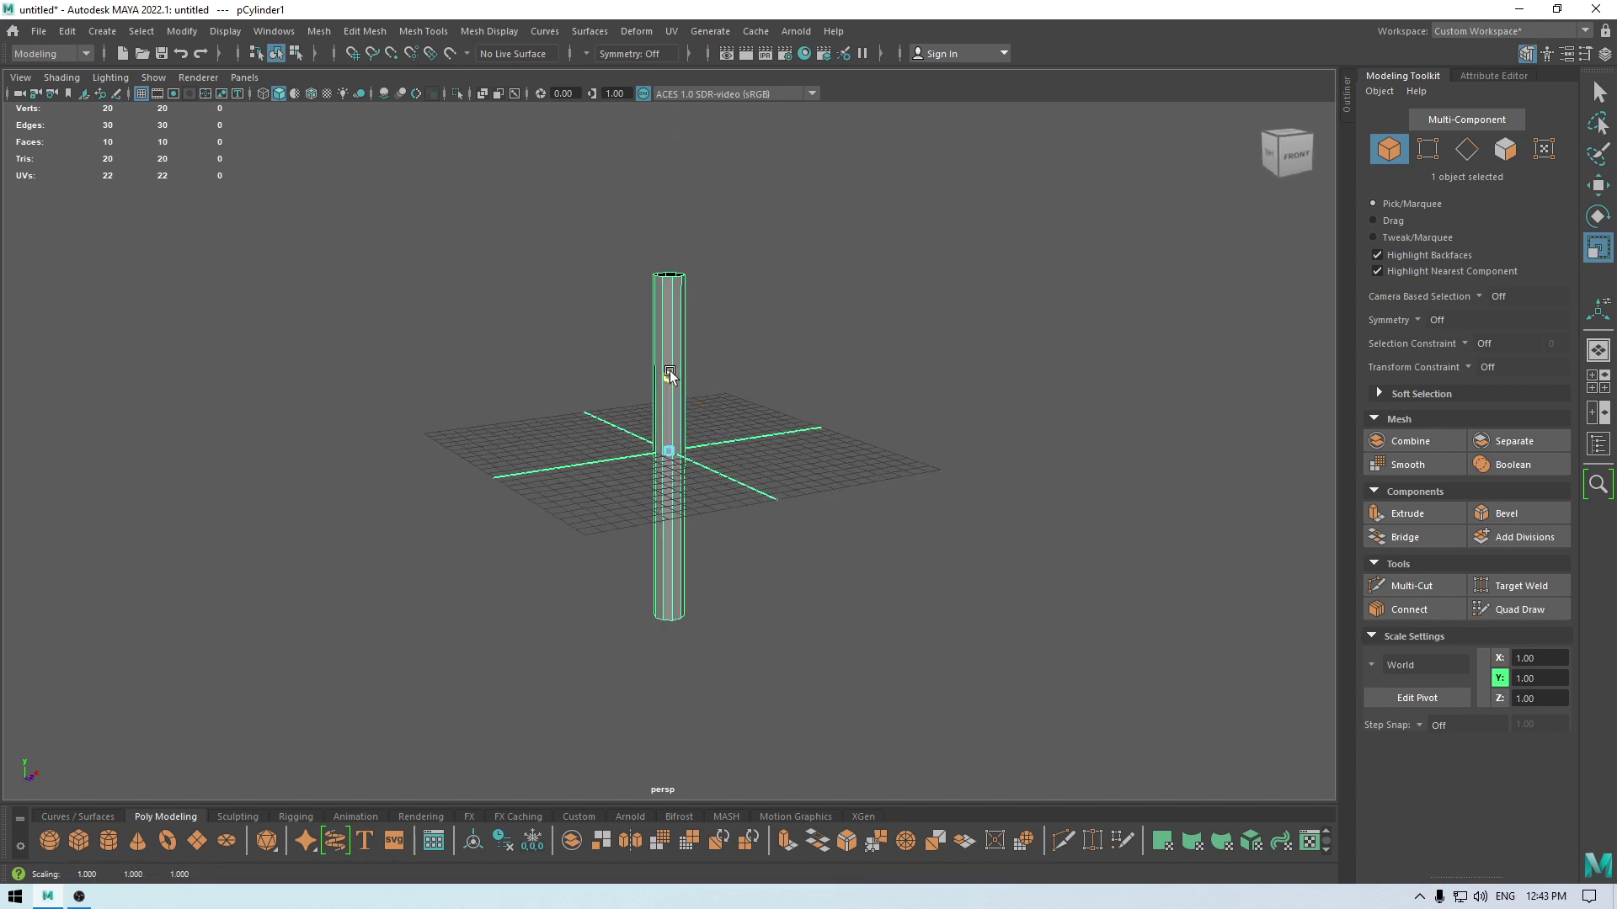
key("w")
Step: Insert six evenly spaced edge loops along the tube's height with the Connect tool
key("space")
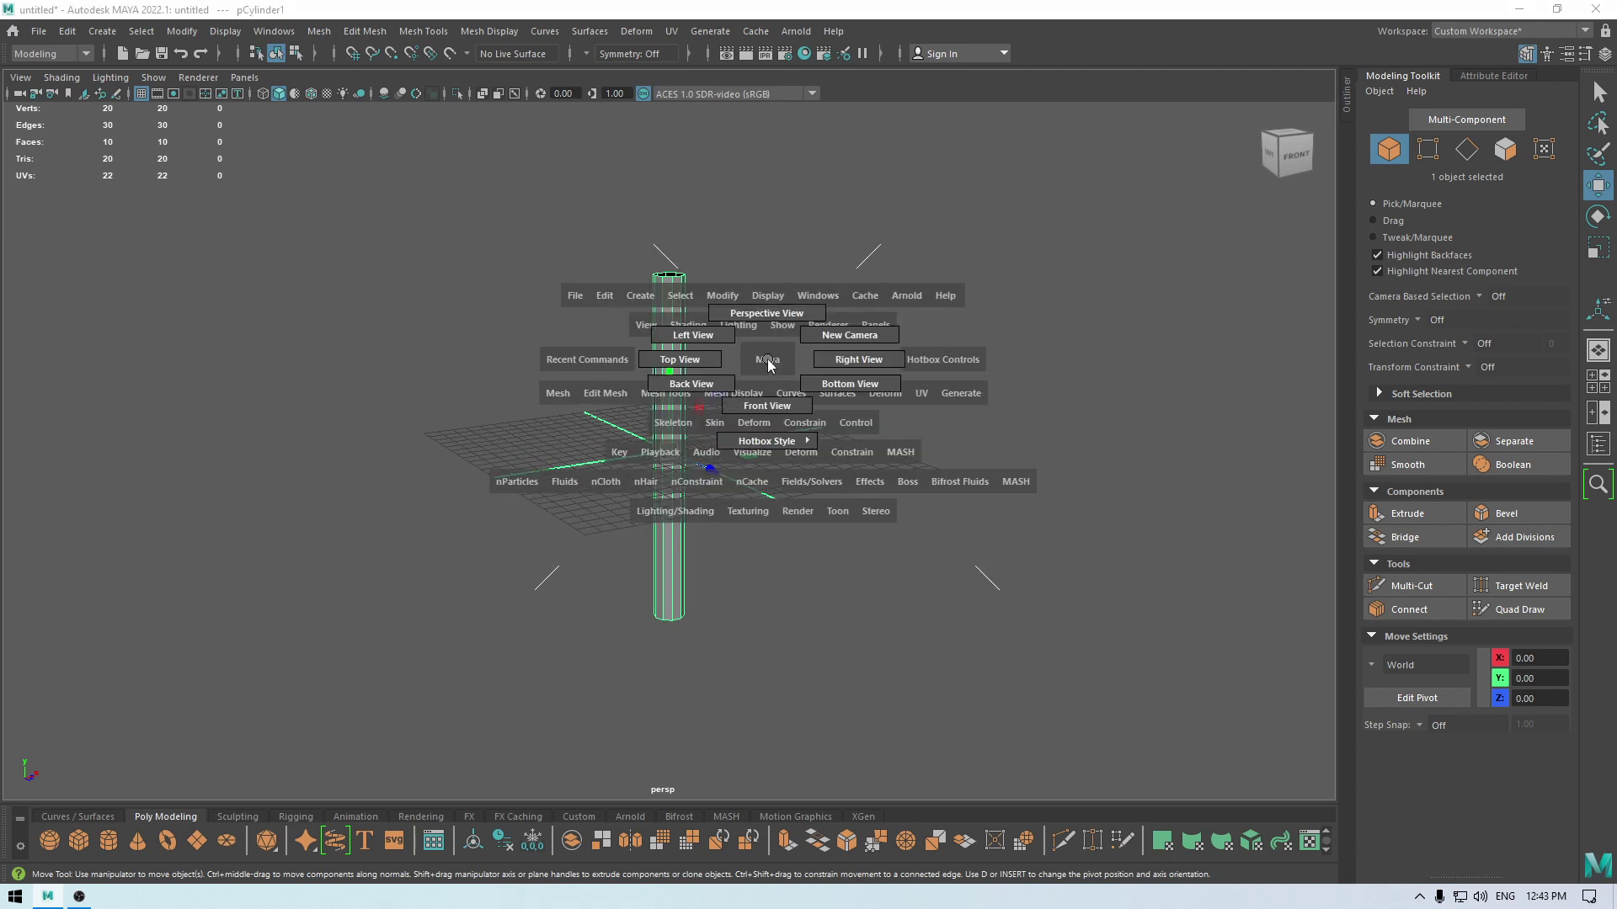
right_click(769, 364, "shift")
right_click_drag(640, 666, 724, 771, "shift")
scroll(340, 475, "up", 3)
scroll(657, 458, "up", 2)
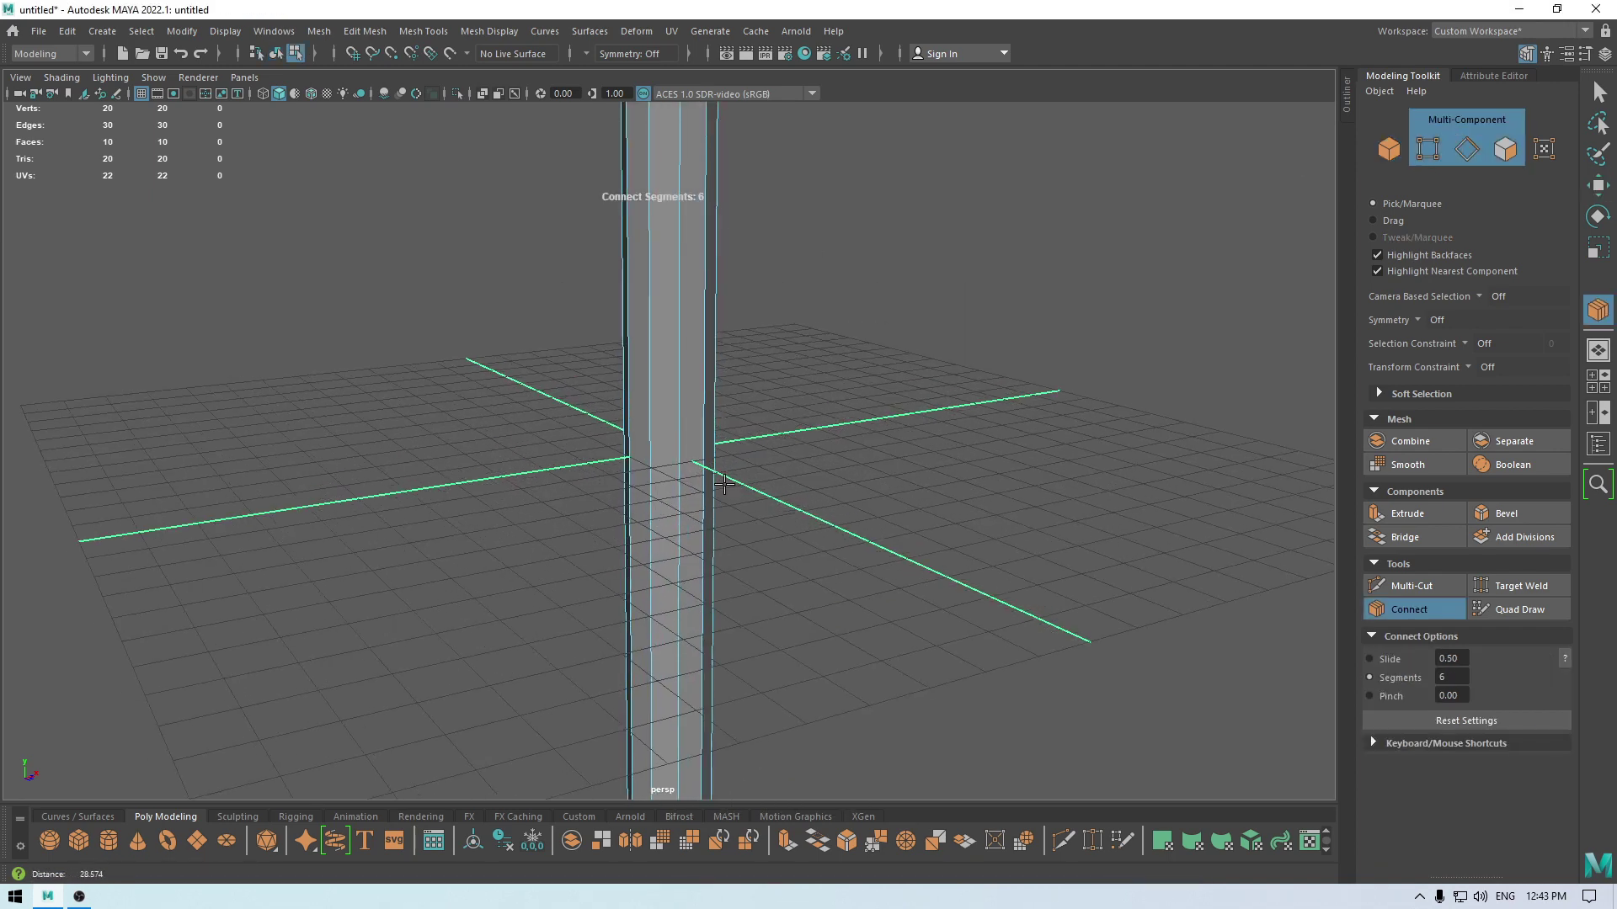
left_click(702, 458)
key("w")
scroll(938, 621, "down", 5)
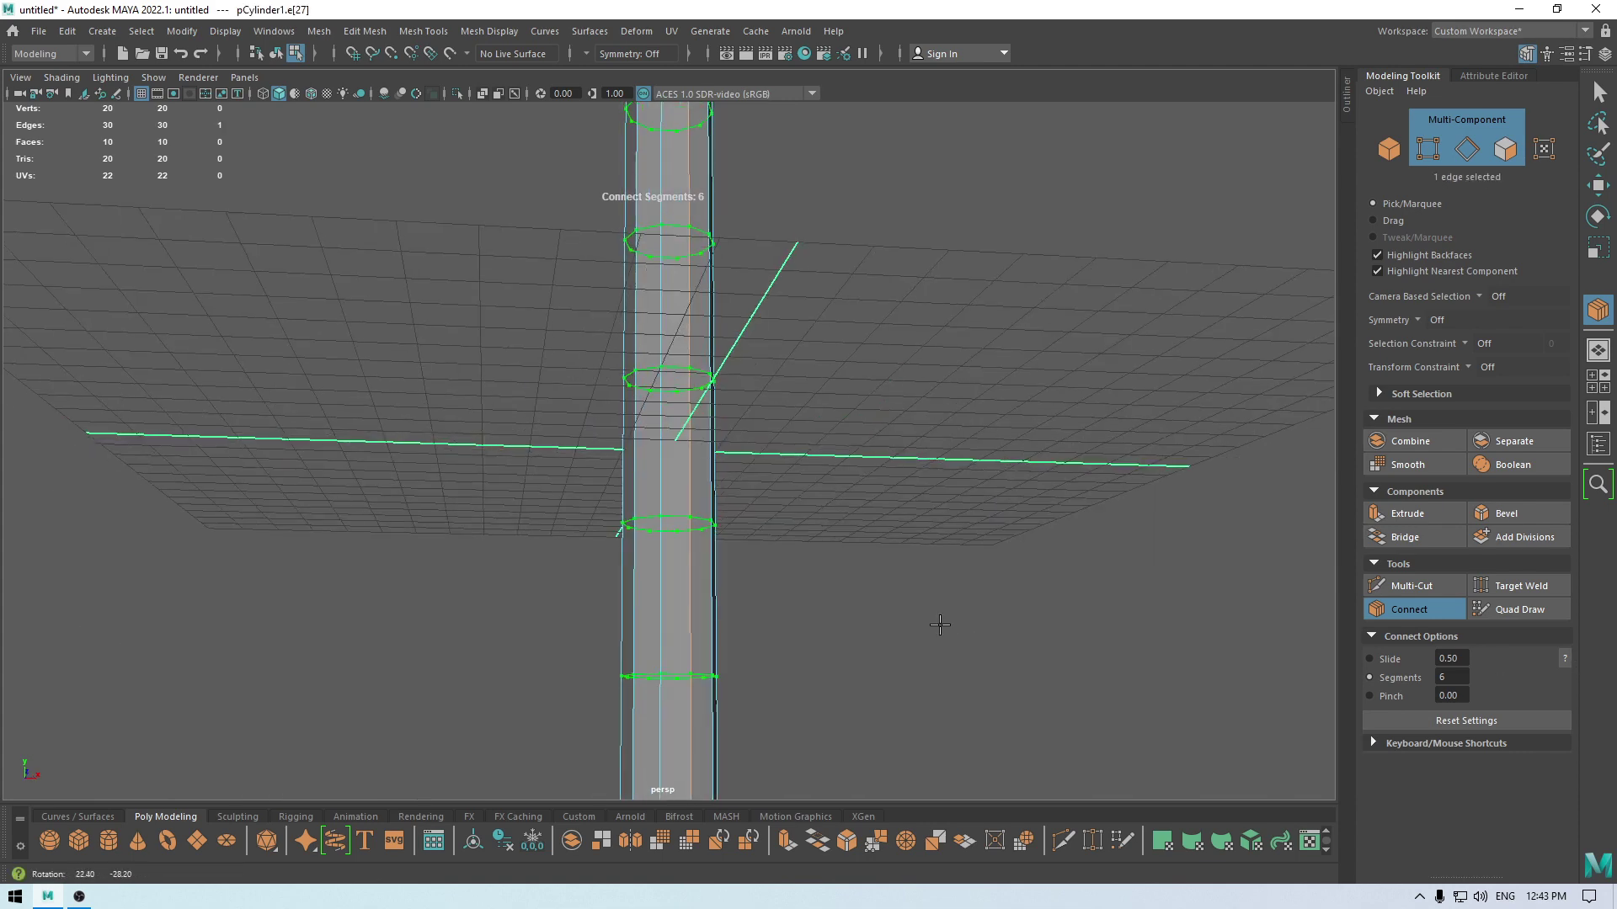
Step: In the front view, raise the whole tube to Y 11.23 so its base rests on the grid
key("space")
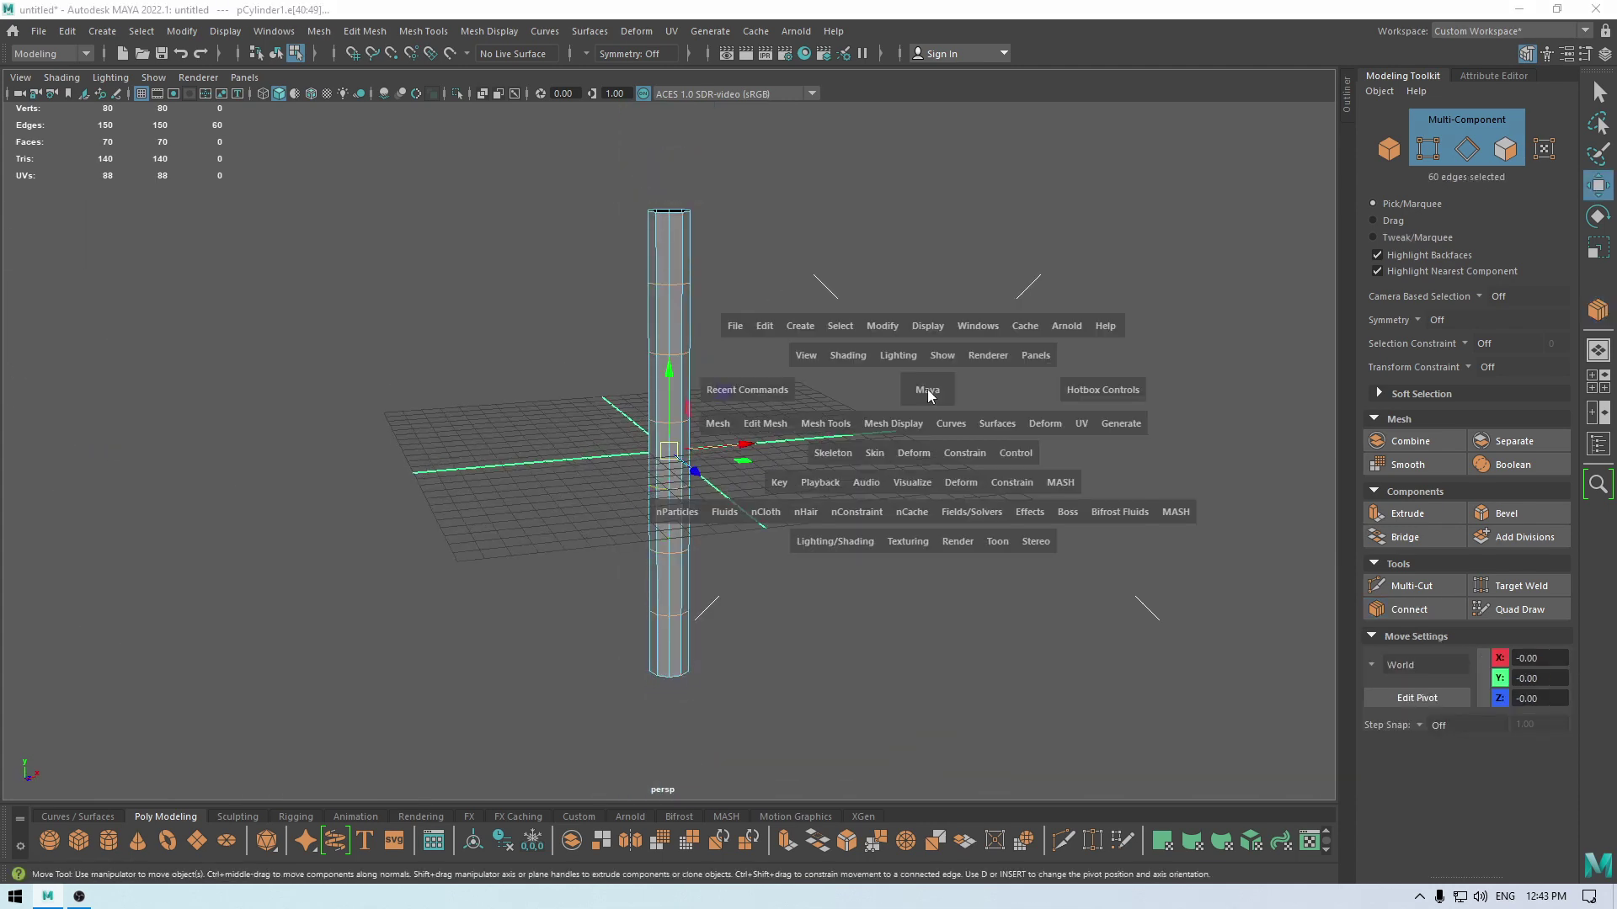
left_click_drag(927, 390, 925, 447)
right_click_drag(744, 415, 830, 389)
scroll(863, 509, "down", 5)
mouse_move(771, 396)
left_mouse_down()
mouse_move(616, 417)
mouse_move(659, 32)
left_mouse_up()
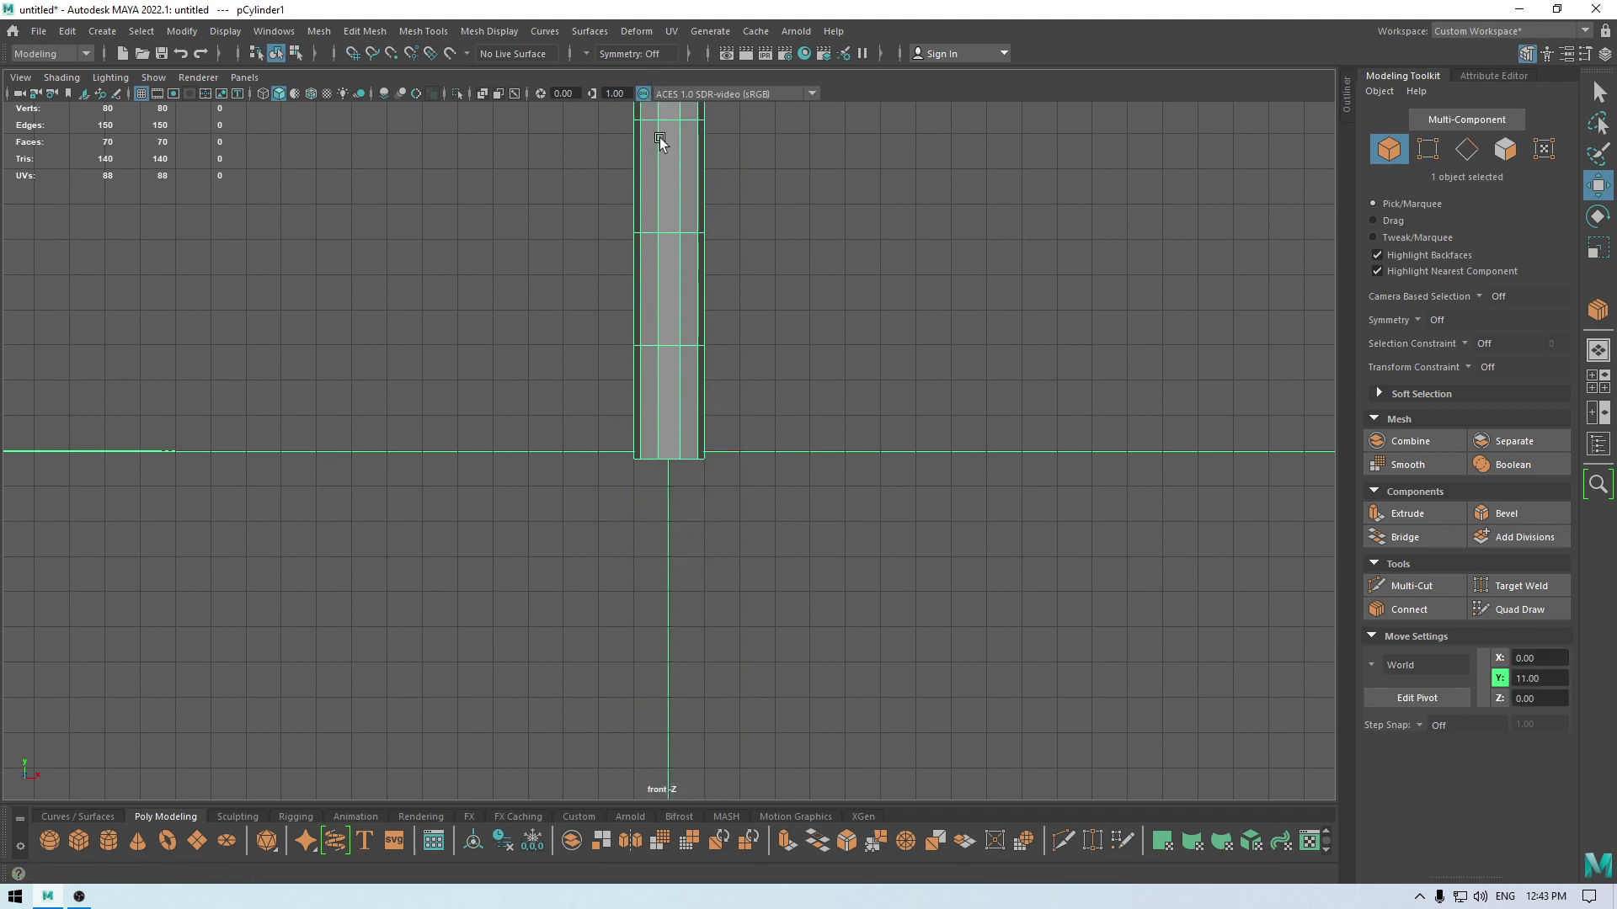
middle_click_drag(665, 133, 678, 375, "alt")
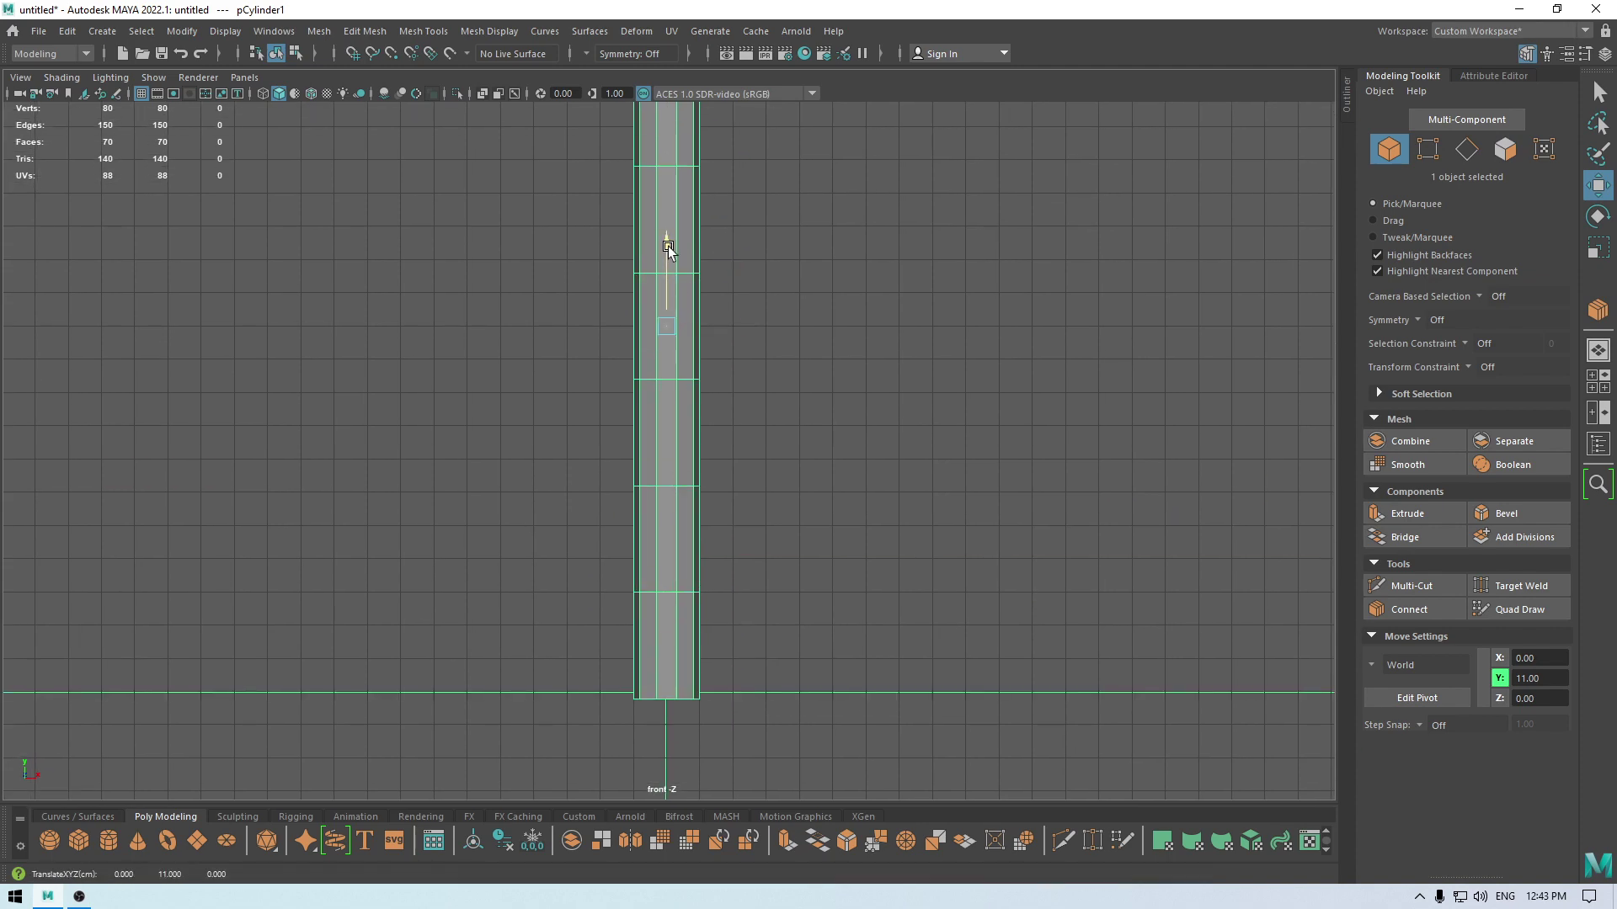
left_click_drag(669, 246, 675, 205)
Step: Apply a lattice deformer to the tube and set its T Divisions to 2
key("space")
left_click_drag(691, 314, 657, 295, "alt")
scroll(717, 338, "down", 2)
middle_click_drag(701, 339, 695, 633, "alt")
left_click_drag(697, 514, 751, 523, "alt")
left_click_drag(694, 307, 779, 352, "alt")
left_click_drag(865, 411, 775, 337, "alt")
scroll(707, 203, "down", 4)
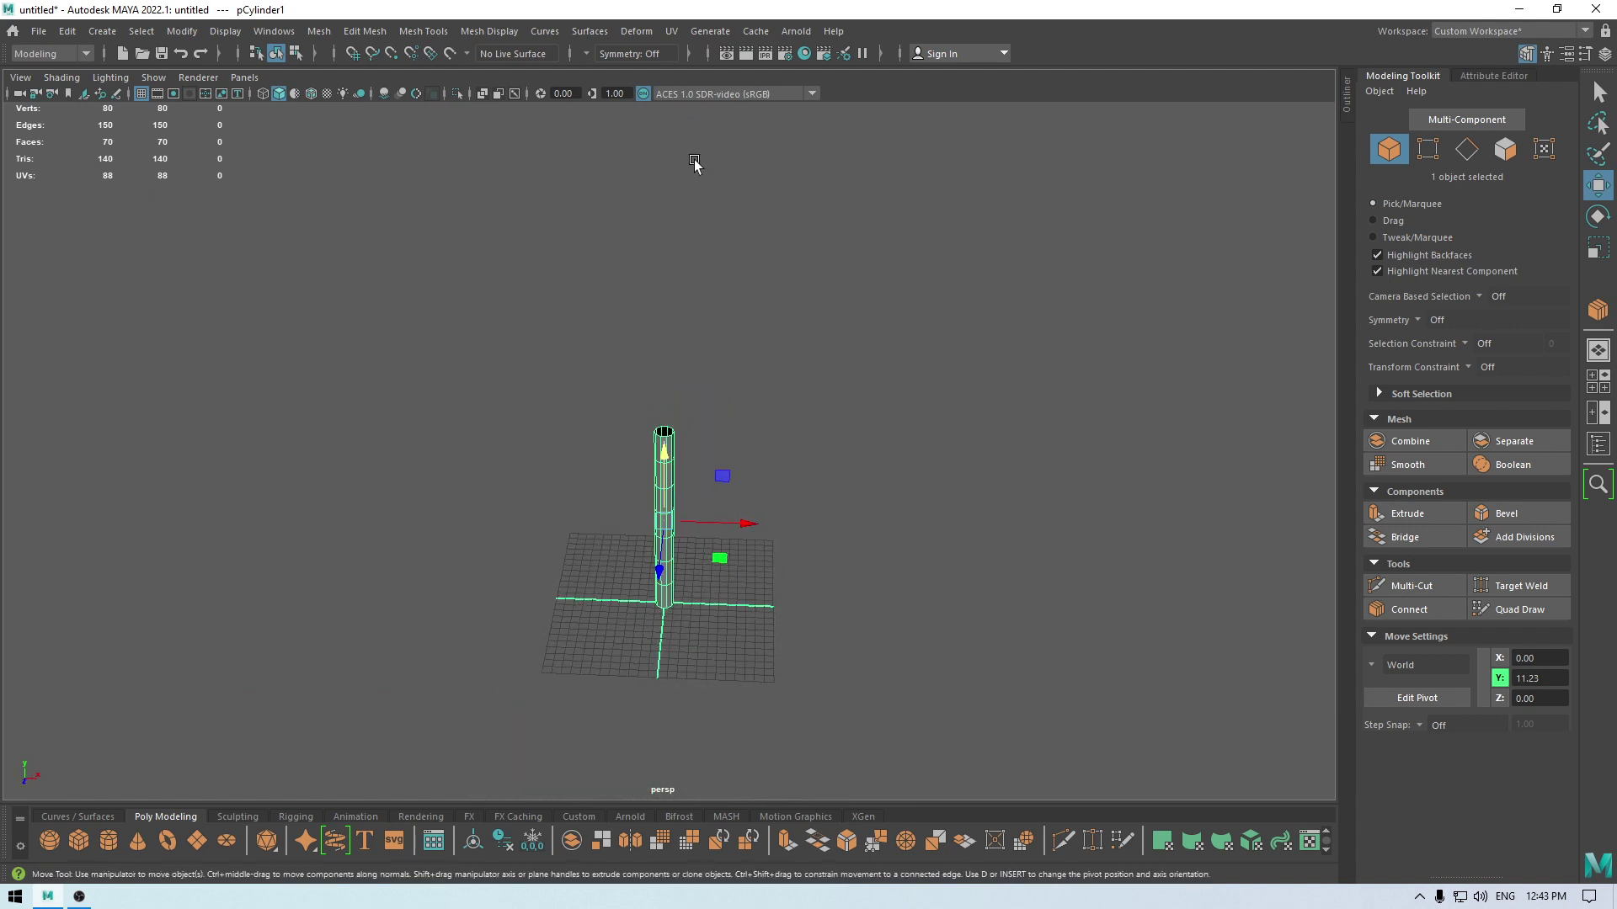
left_click_drag(696, 164, 753, 160, "alt")
left_click(649, 32)
left_click(695, 178)
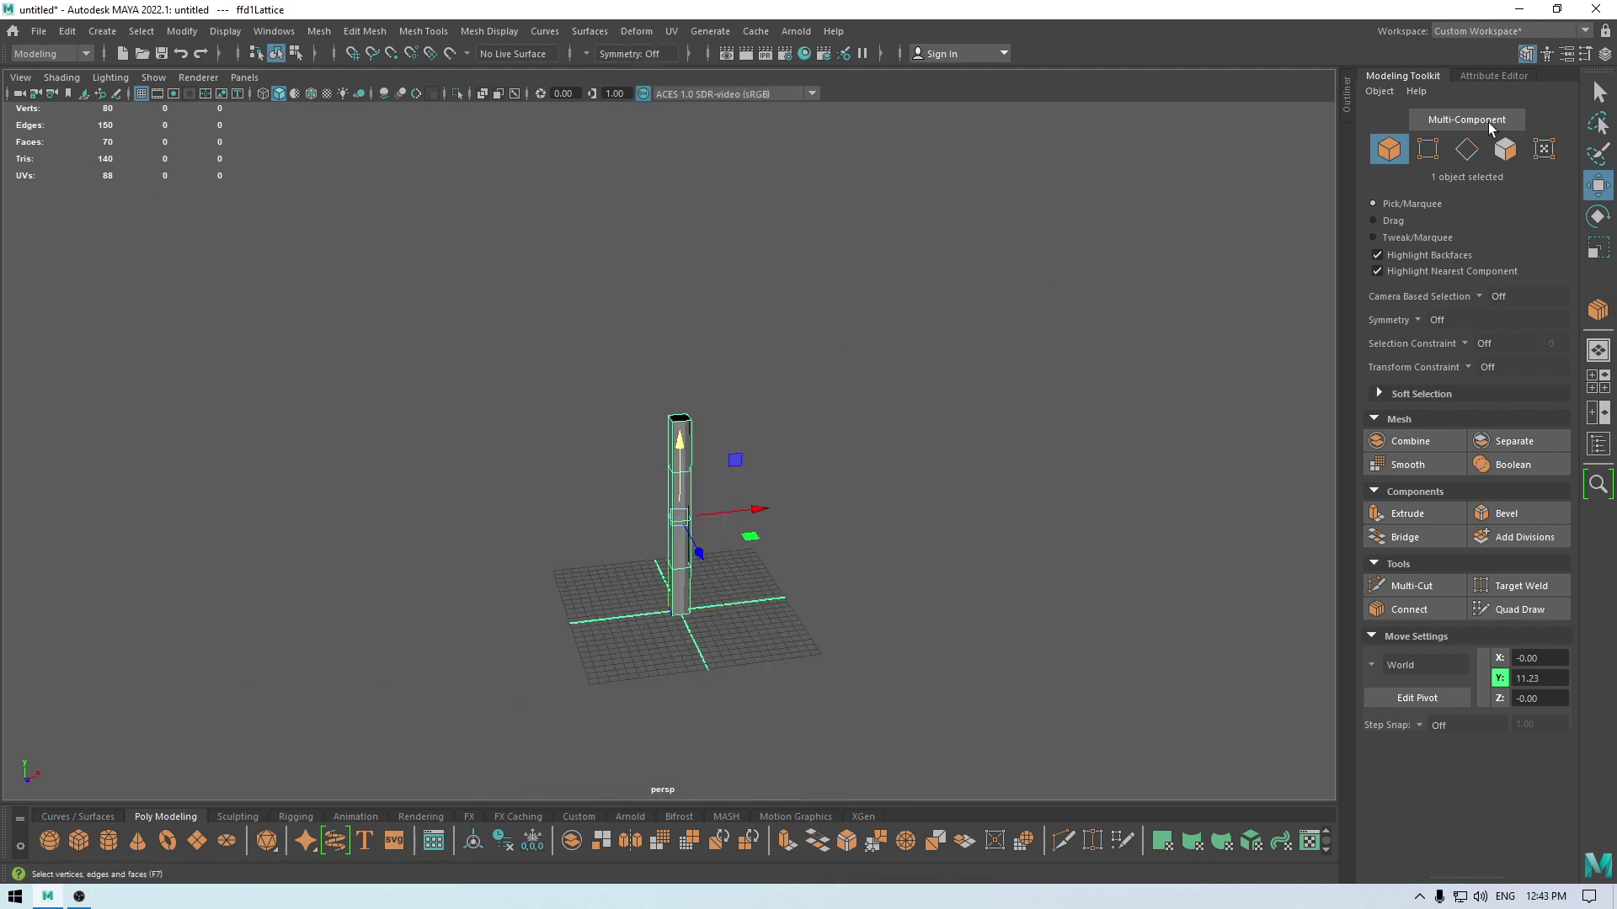
left_click(1479, 75)
left_click(1304, 121)
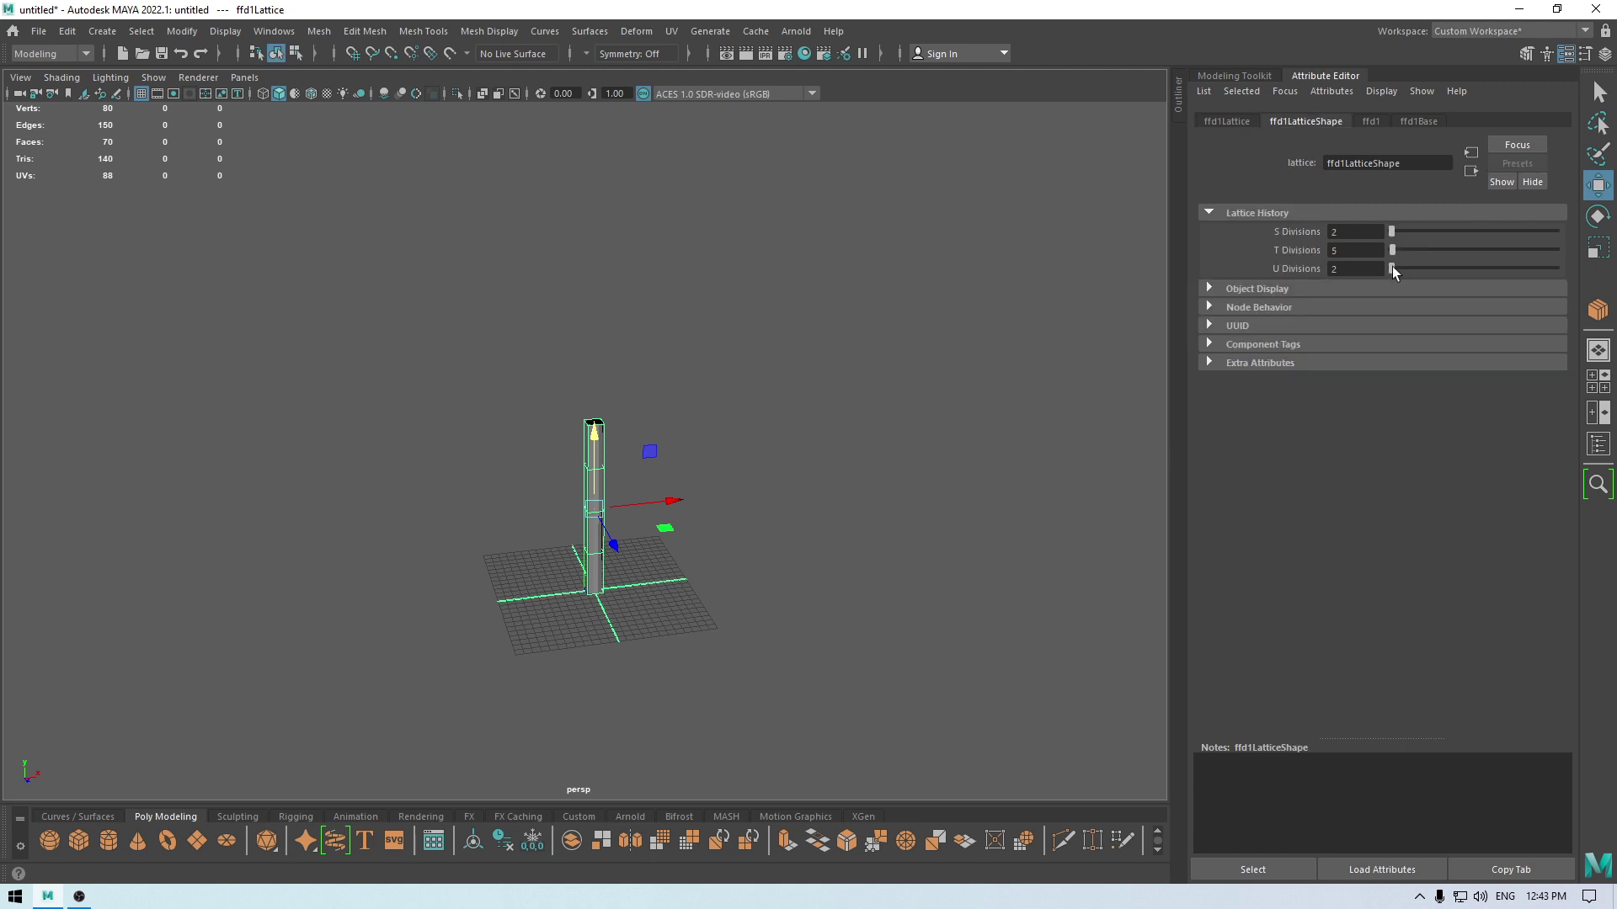
Step: Select the lattice's top control points and scale them inward to taper the tube towards its upper end
right_click_drag(842, 522, 898, 725, "alt")
right_click_drag(896, 401, 863, 357)
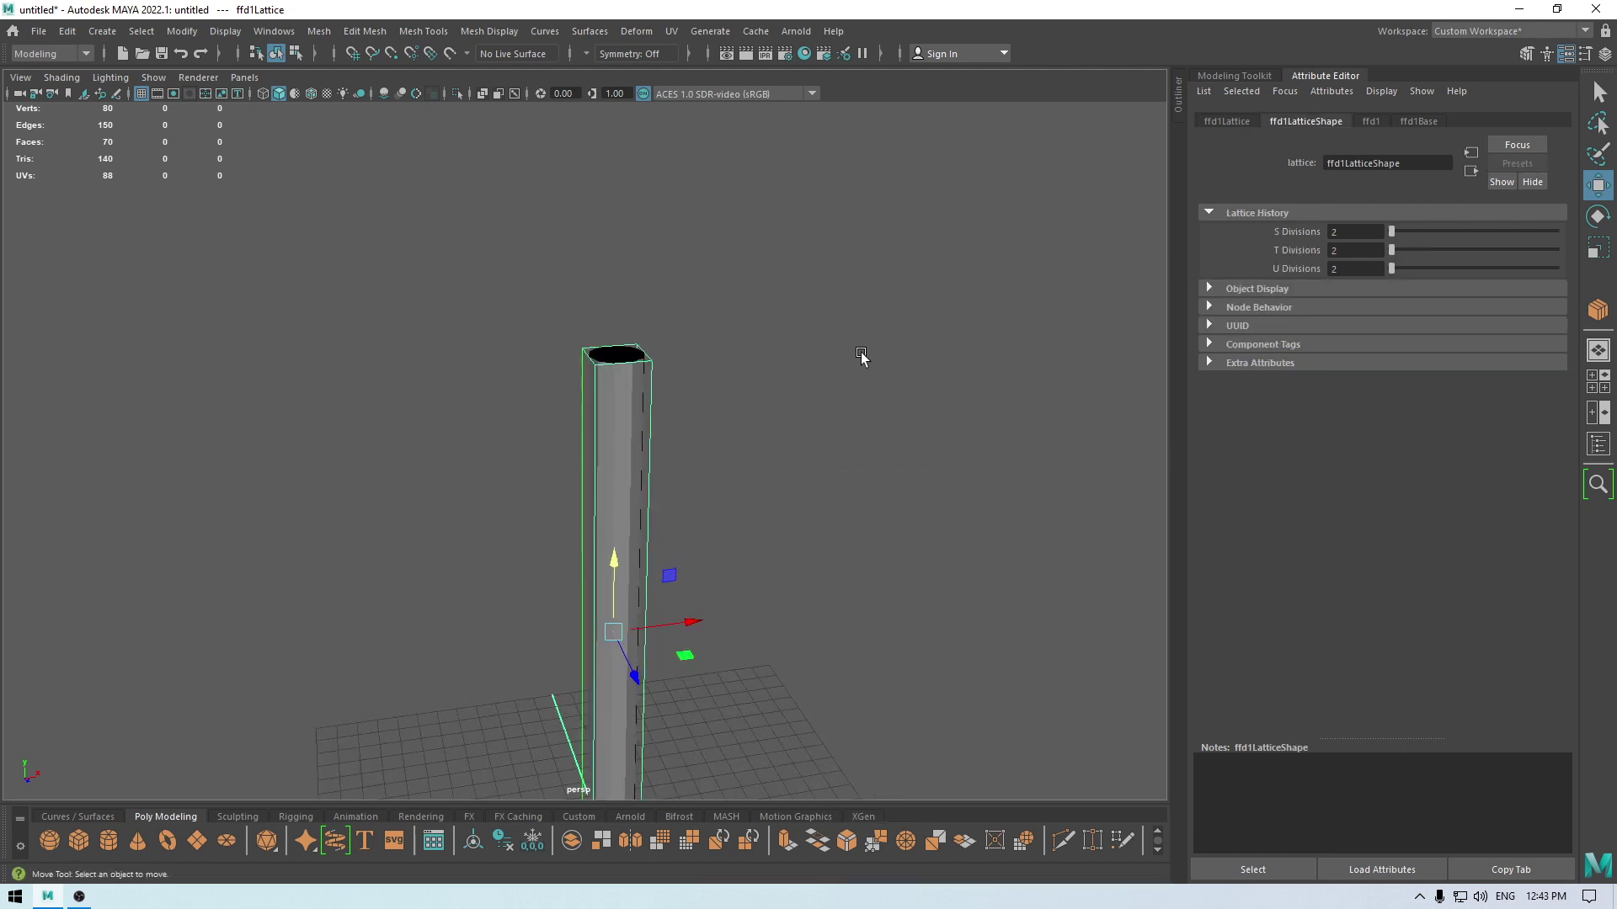
left_click_drag(913, 527, 852, 494, "alt")
left_click_drag(750, 308, 372, 441)
key("r")
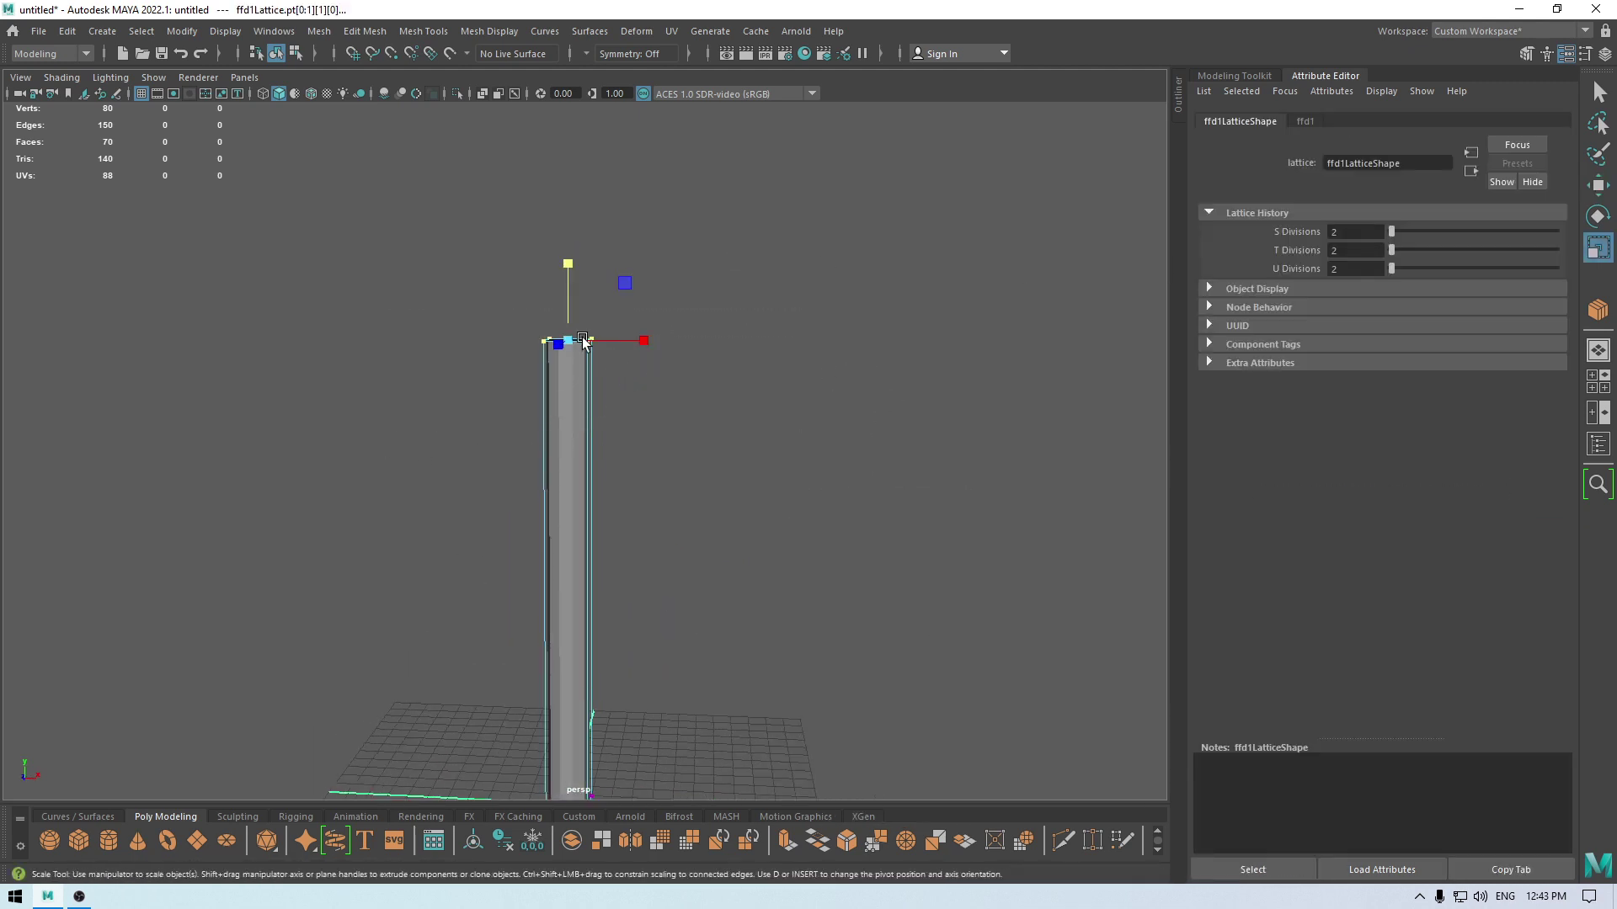
left_click_drag(572, 340, 663, 472)
key("w")
Step: Delete the tapered tube's construction history to bake in the deformation and remove the lattice
middle_click_drag(662, 468, 667, 426, "alt")
right_click_drag(672, 409, 740, 357)
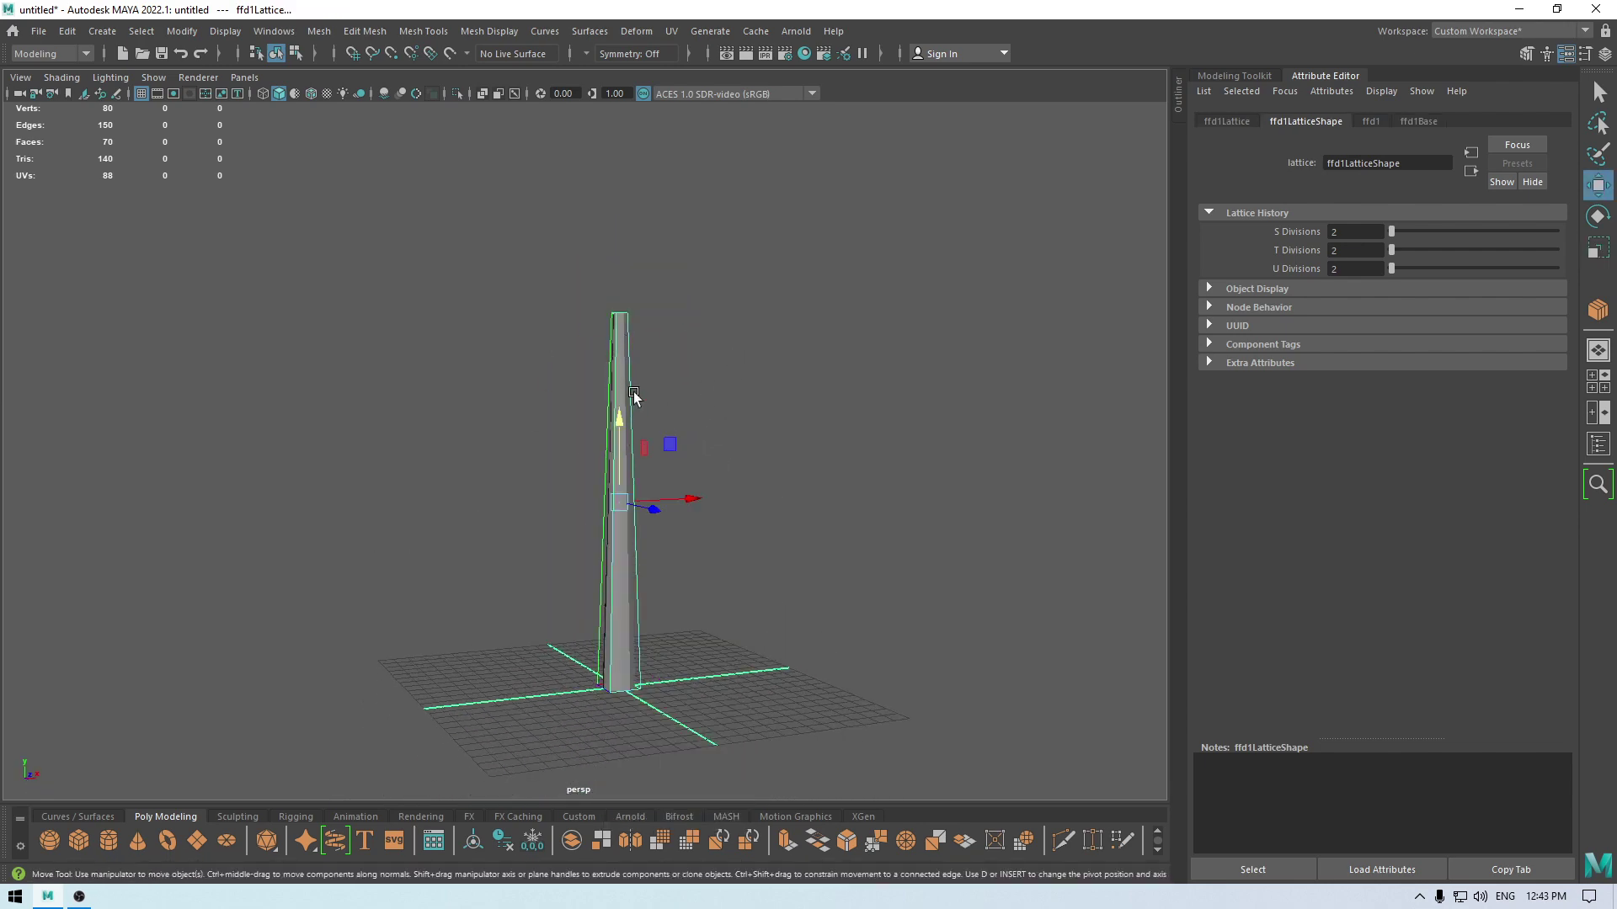
left_click(620, 323)
left_click(68, 31)
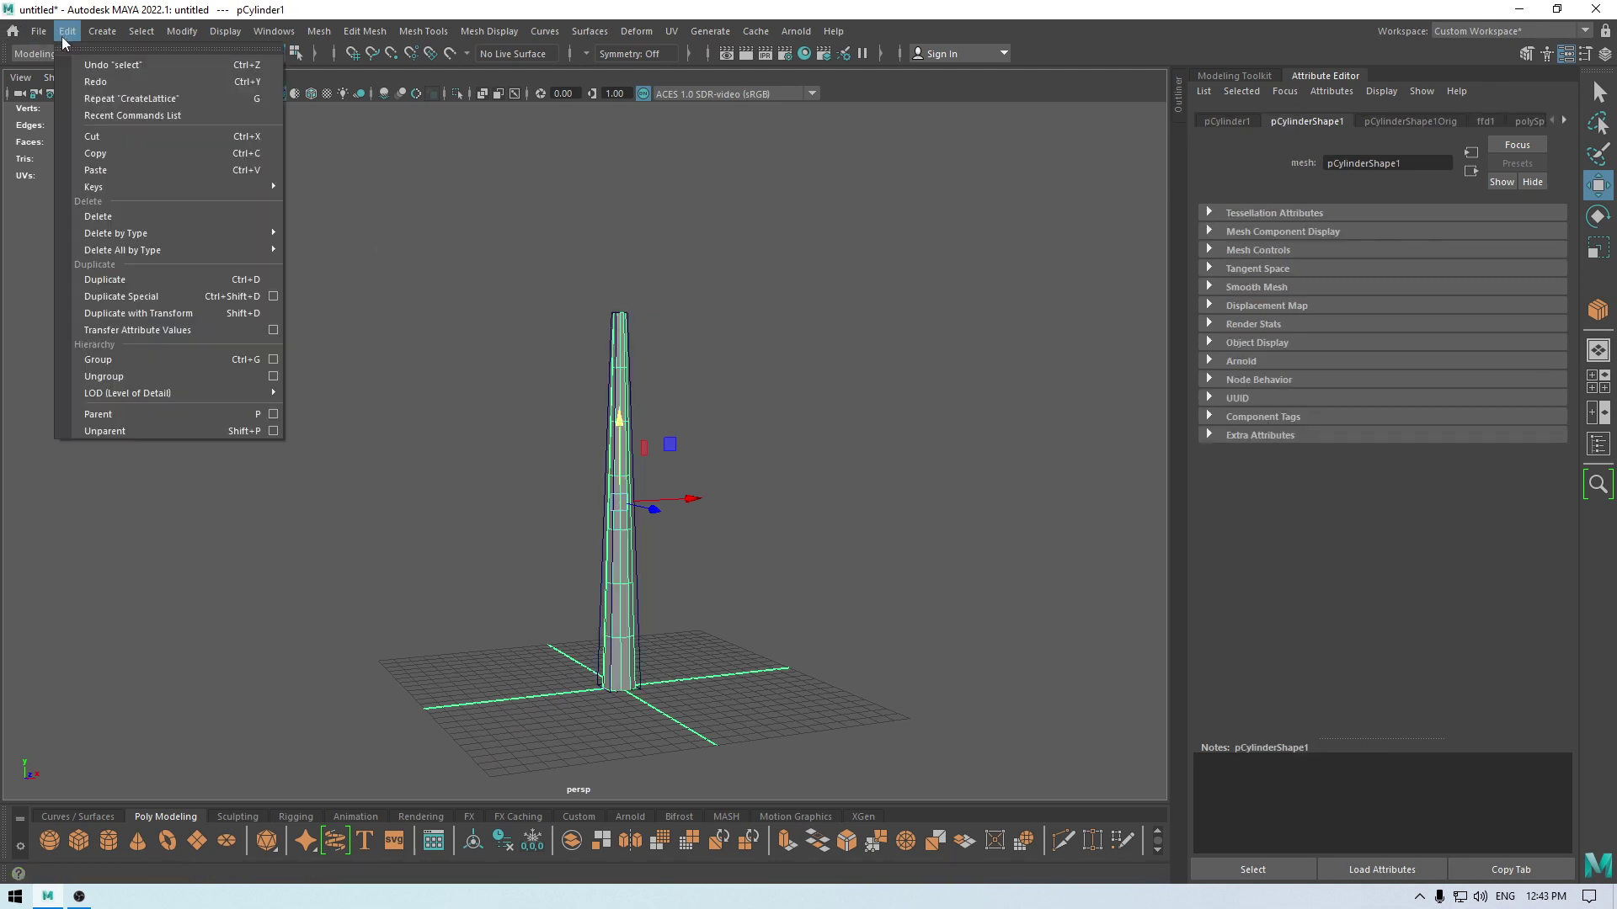
mouse_move(202, 236)
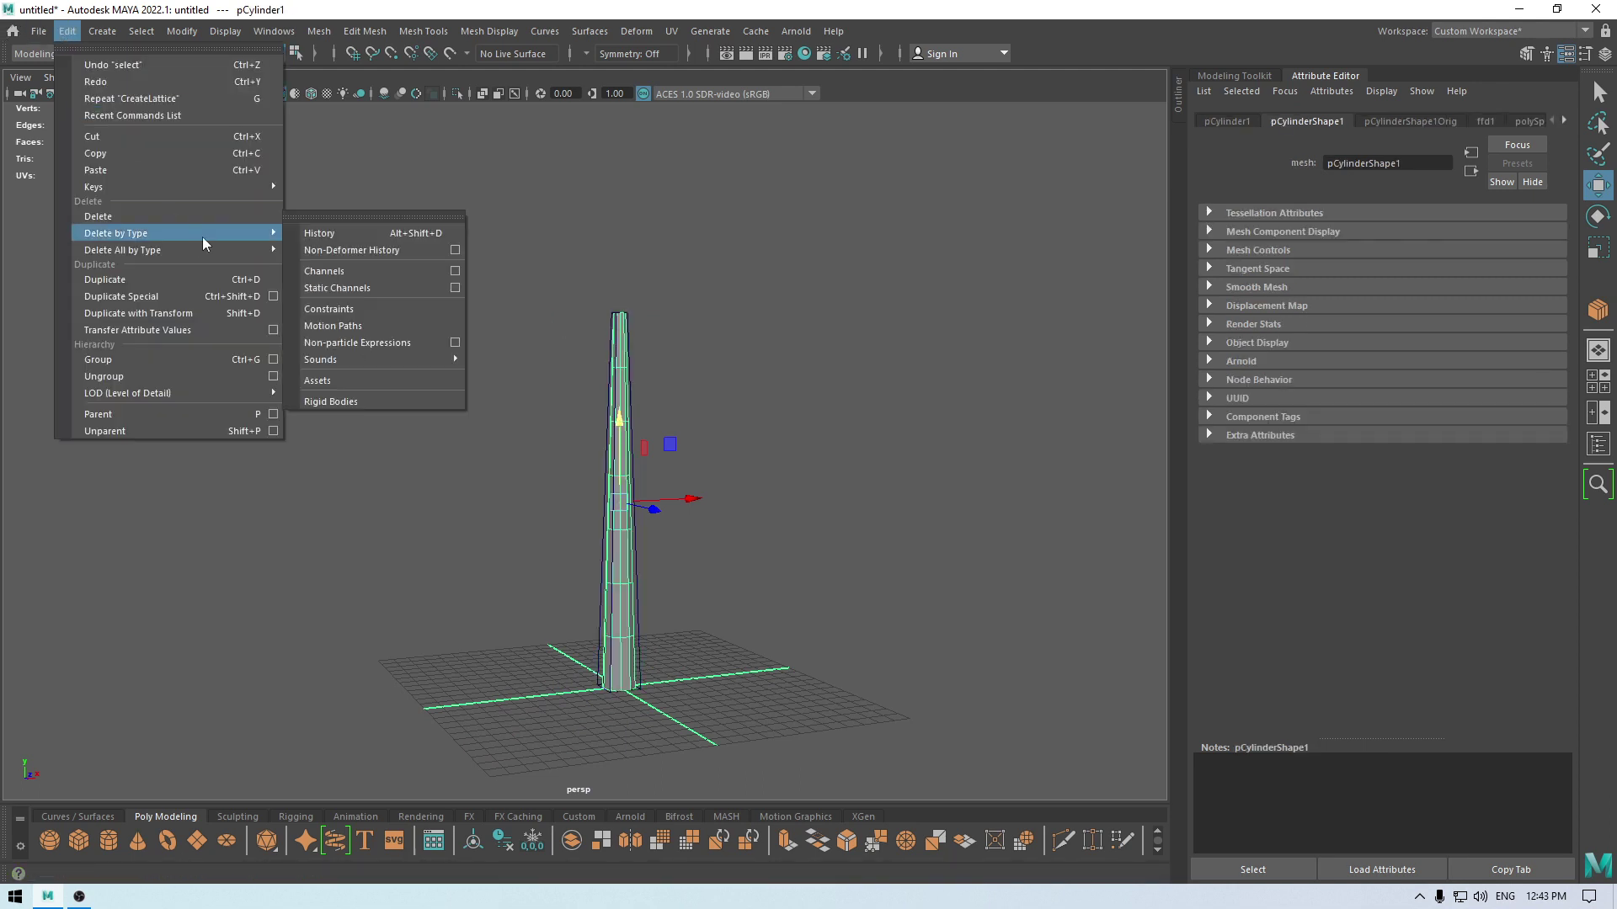
left_click(349, 242)
left_click(599, 281)
Step: Select the tapered tube in the front view and switch it to vertex editing
key("space")
left_click_drag(764, 305, 763, 347)
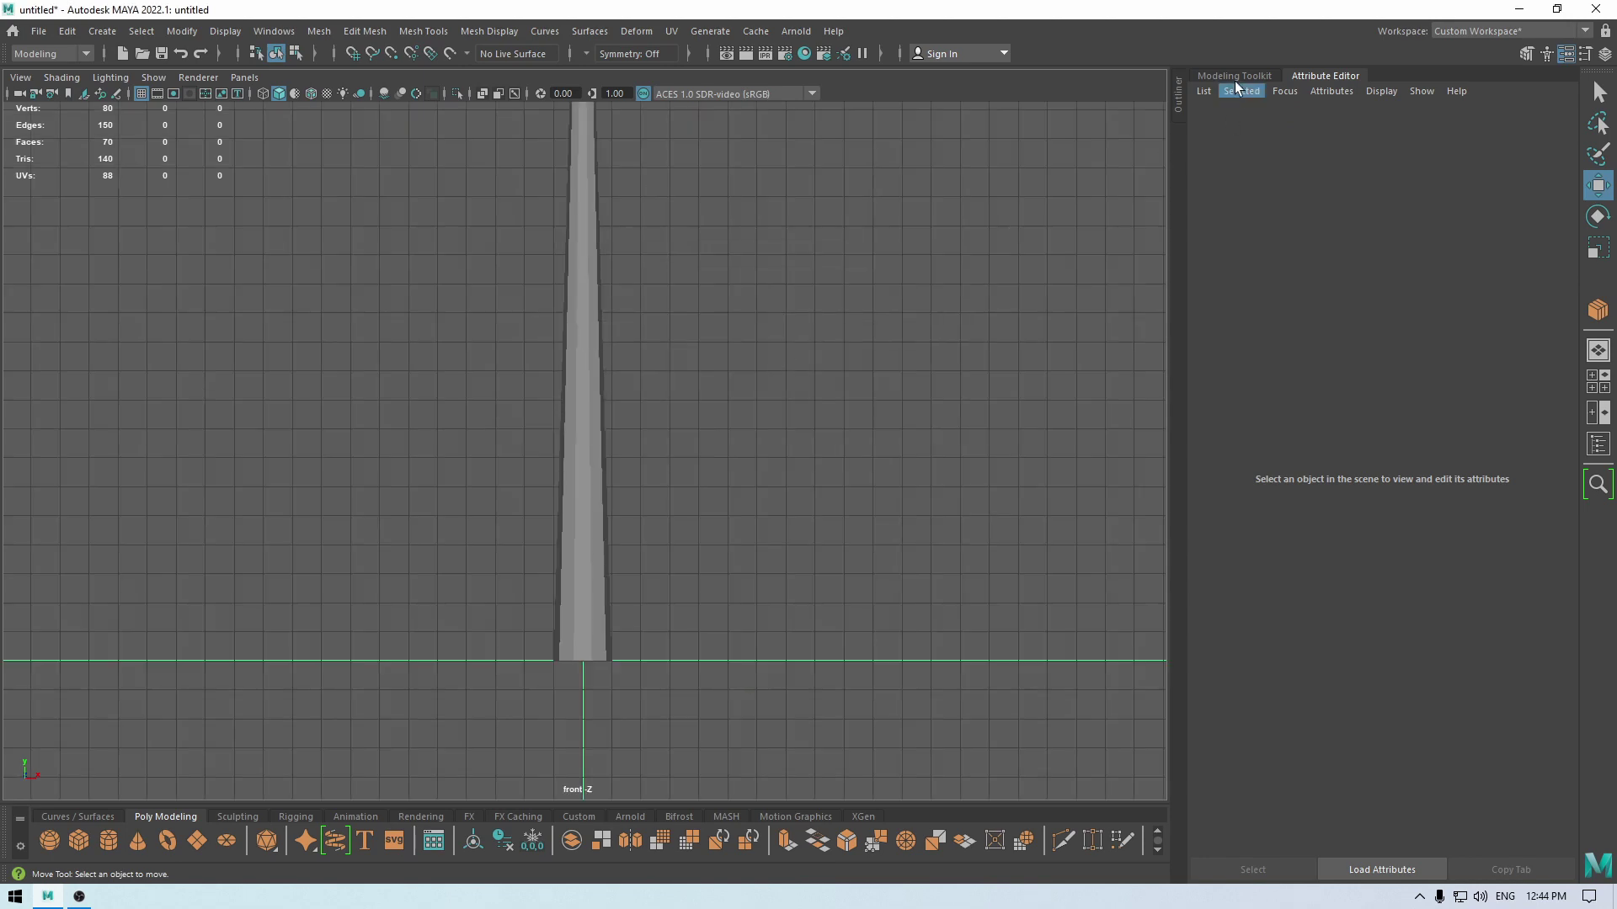
left_click(1209, 77)
scroll(710, 358, "down", 3)
middle_click_drag(662, 198, 664, 246, "alt")
left_click(664, 247)
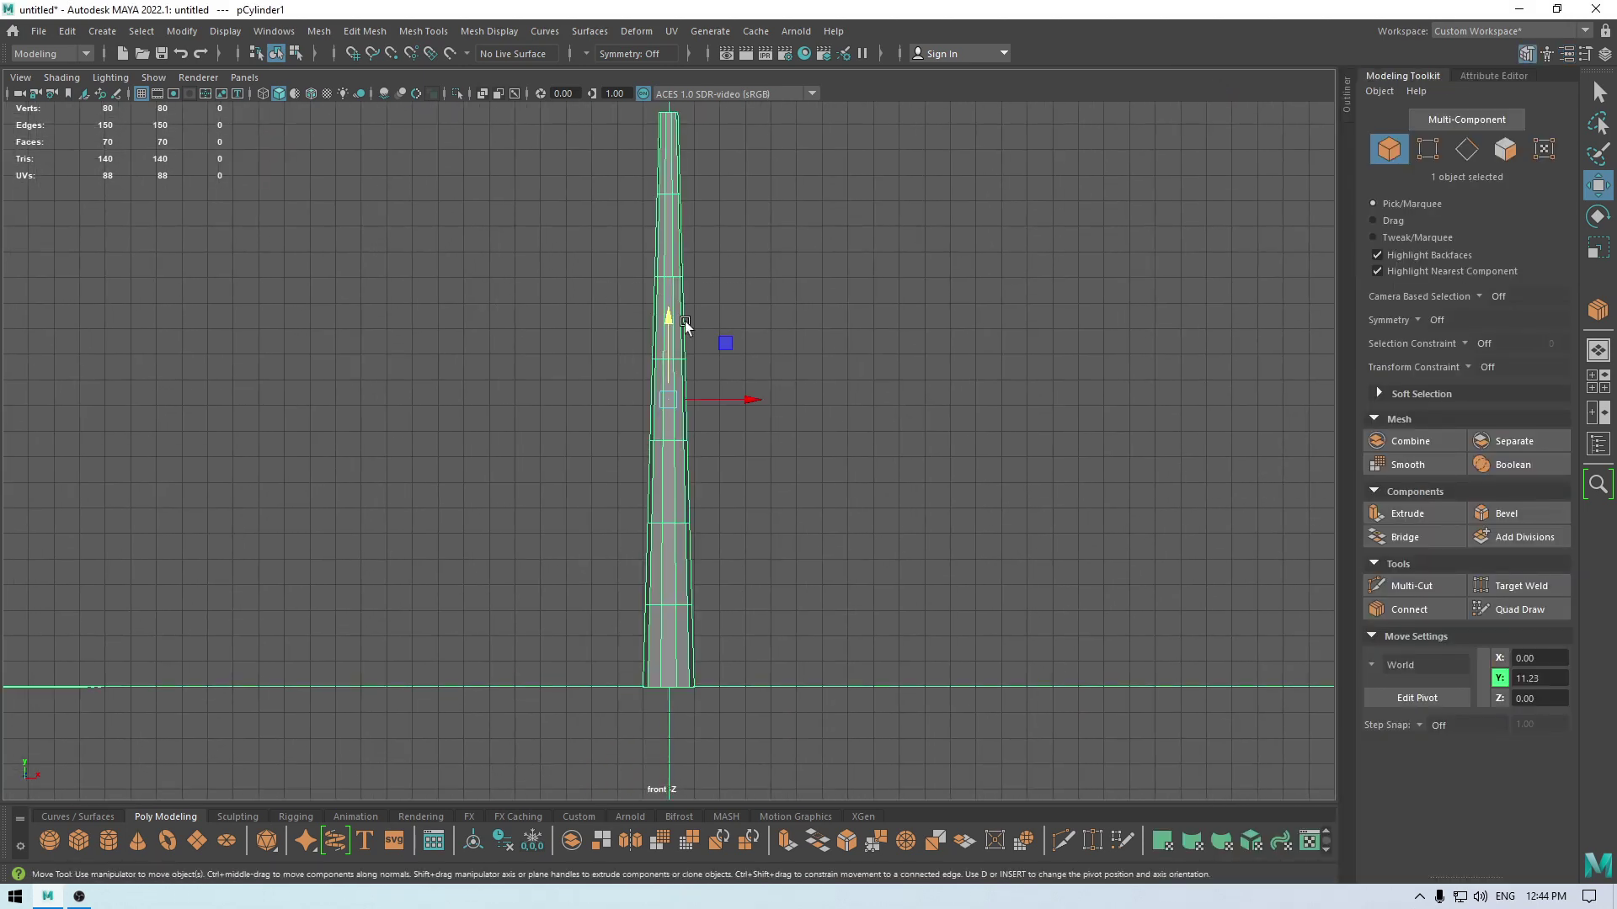
middle_click_drag(684, 321, 673, 438, "alt")
scroll(803, 164, "down", 2)
right_click_drag(825, 248, 736, 231)
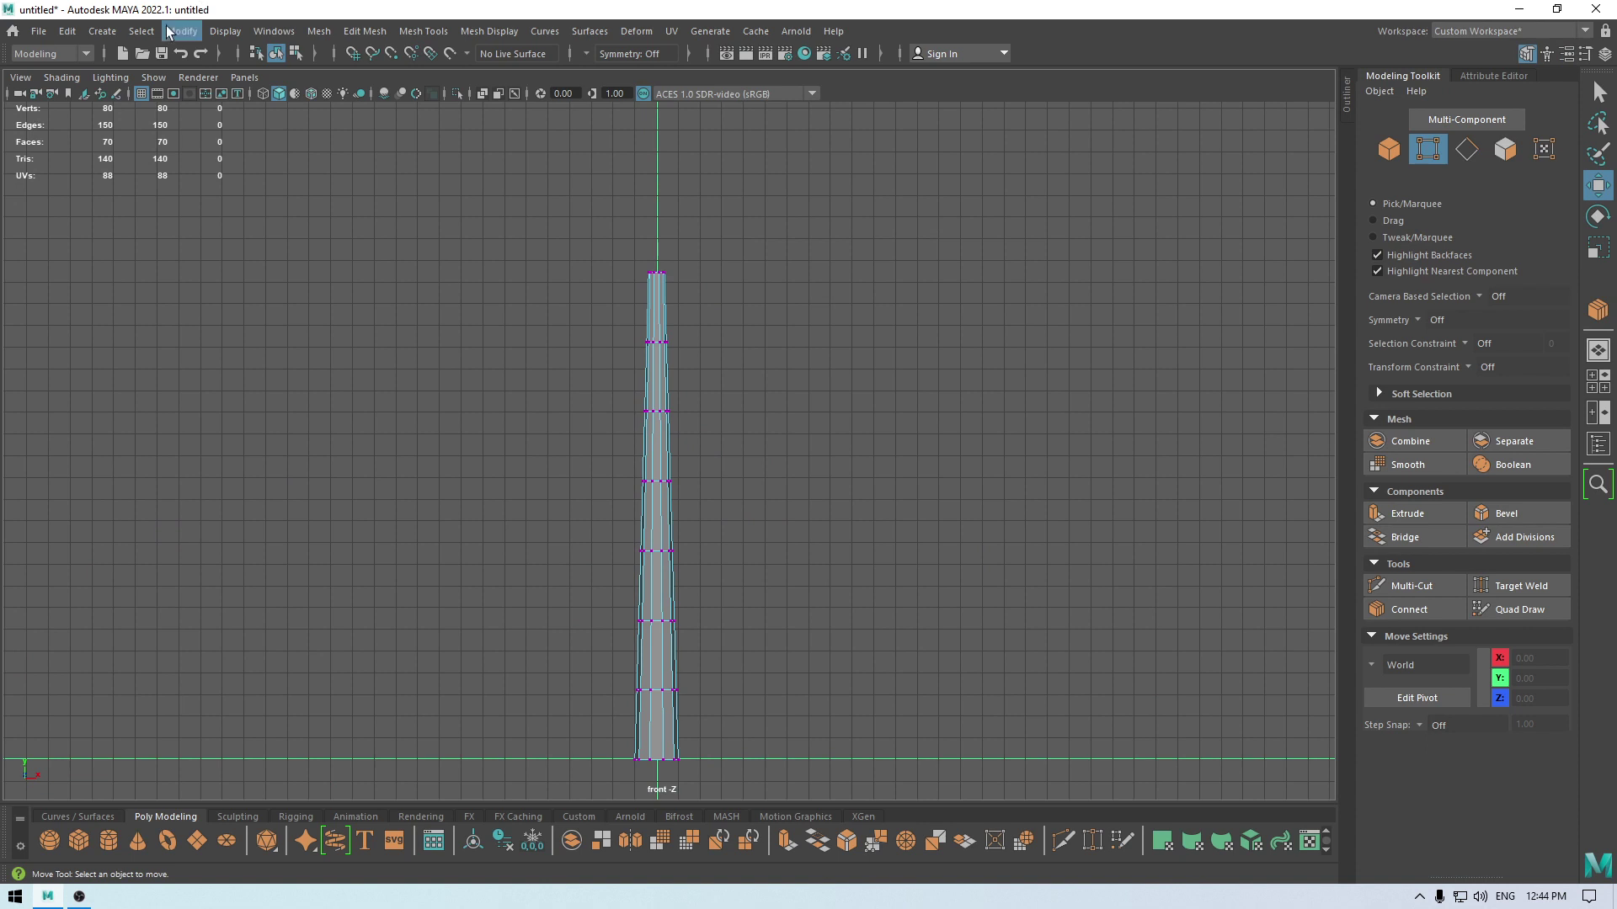
middle_click_drag(567, 361, 604, 335, "alt")
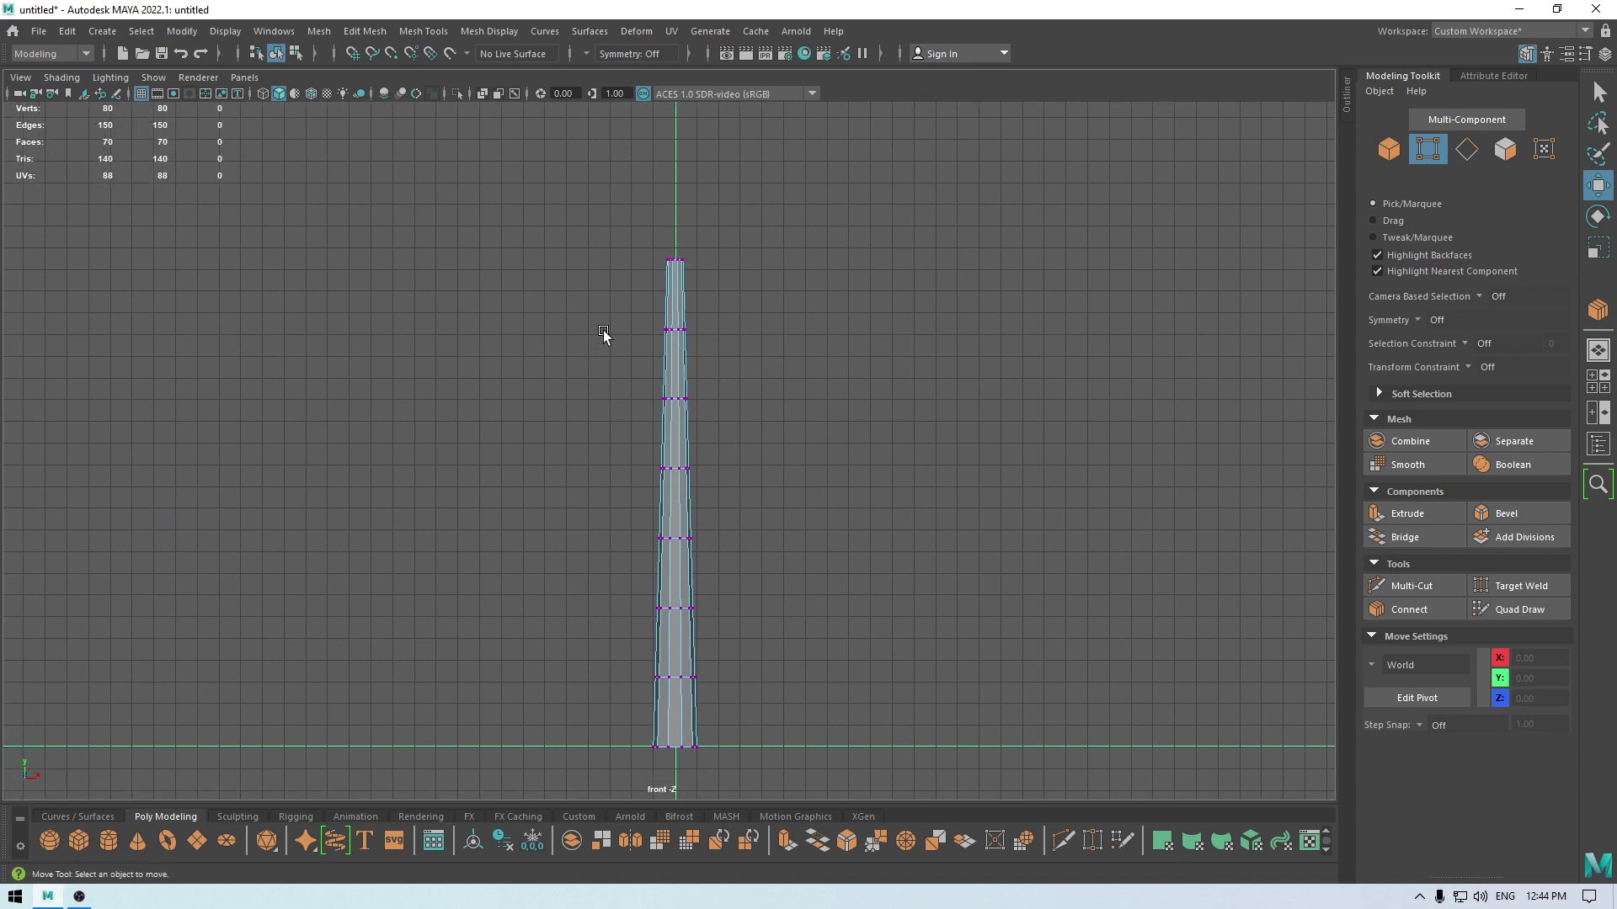
Step: Turn on soft selection, then shift the tube's upper vertex rows to the right and tilt them
key("b")
left_click_drag(637, 220, 719, 292)
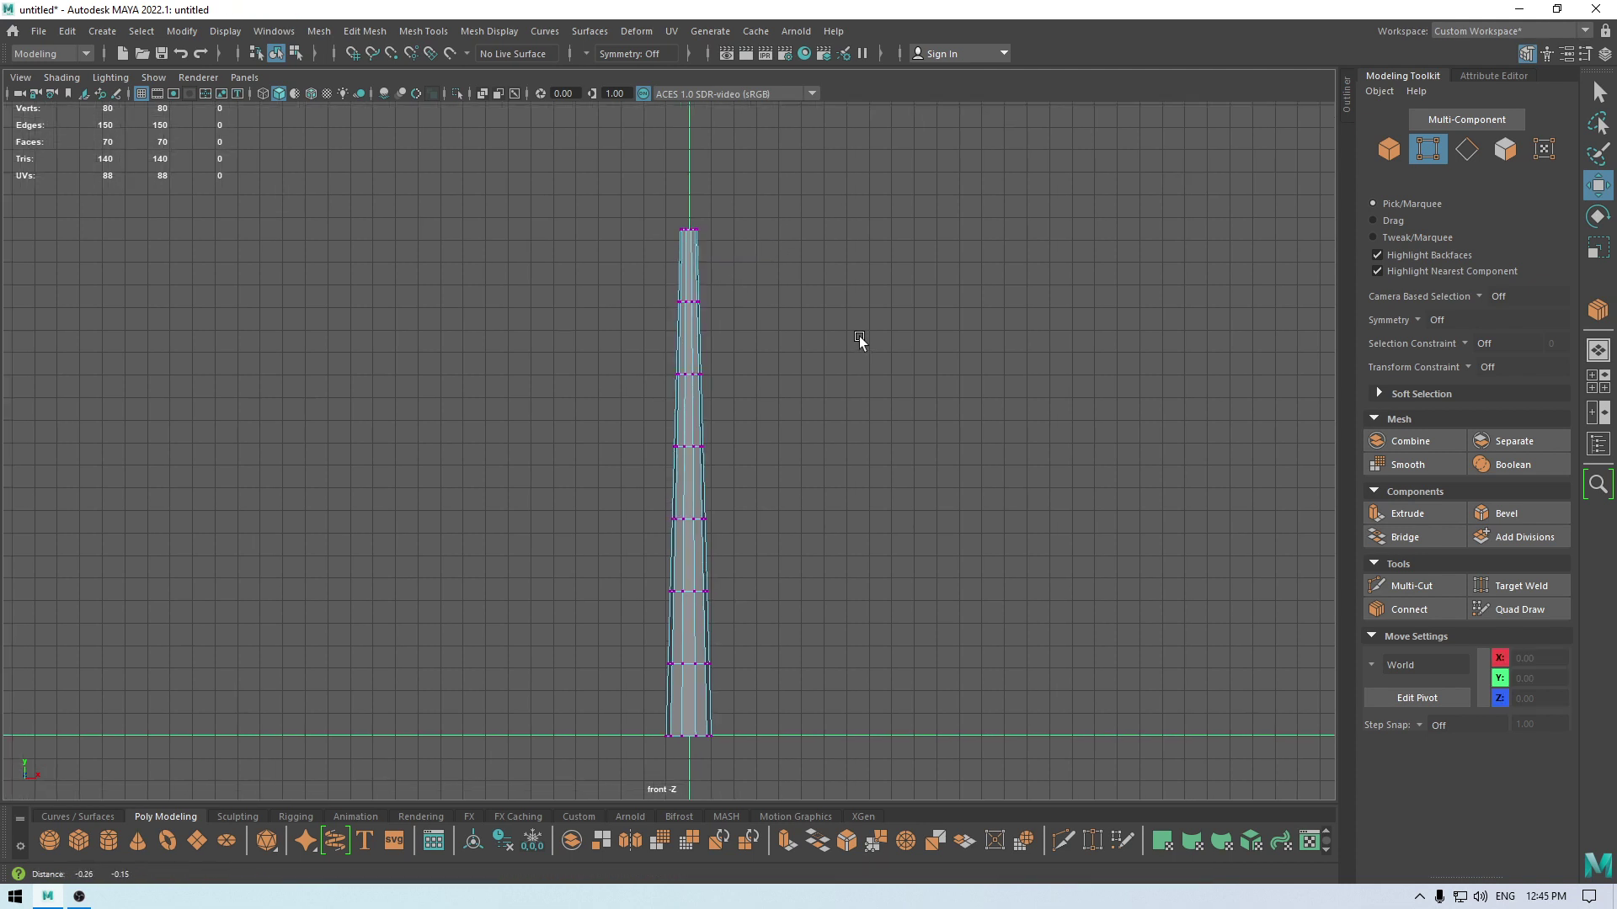
scroll(842, 326, "up", 2)
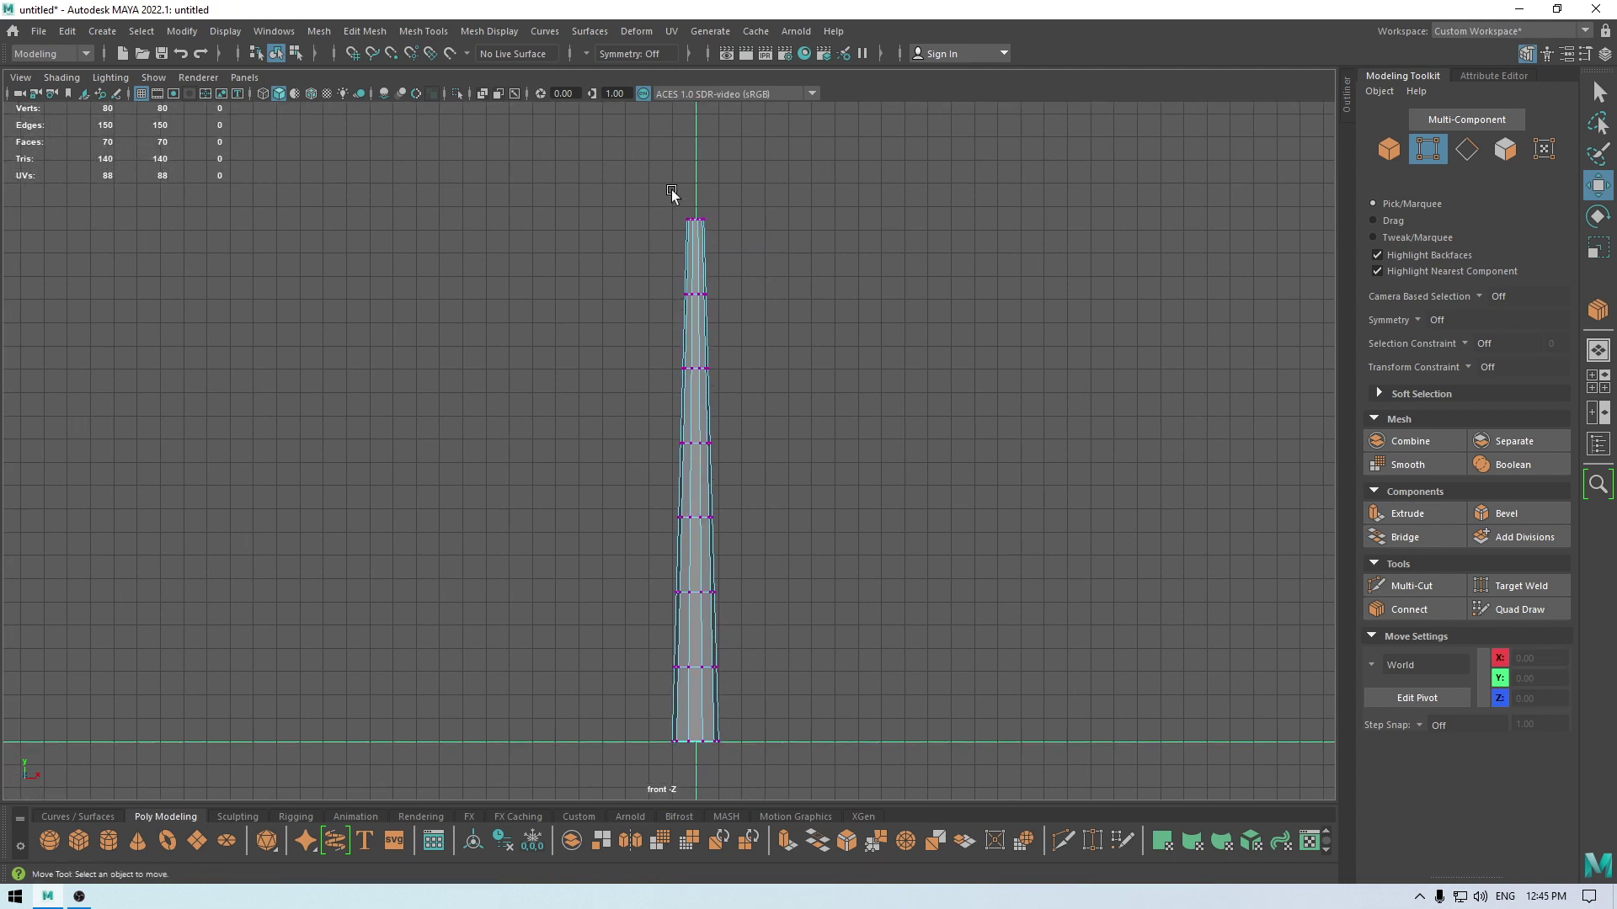
left_click_drag(744, 296, 826, 258)
left_click_drag(702, 187, 798, 300)
key("e")
left_click_drag(753, 478, 650, 543)
key("w")
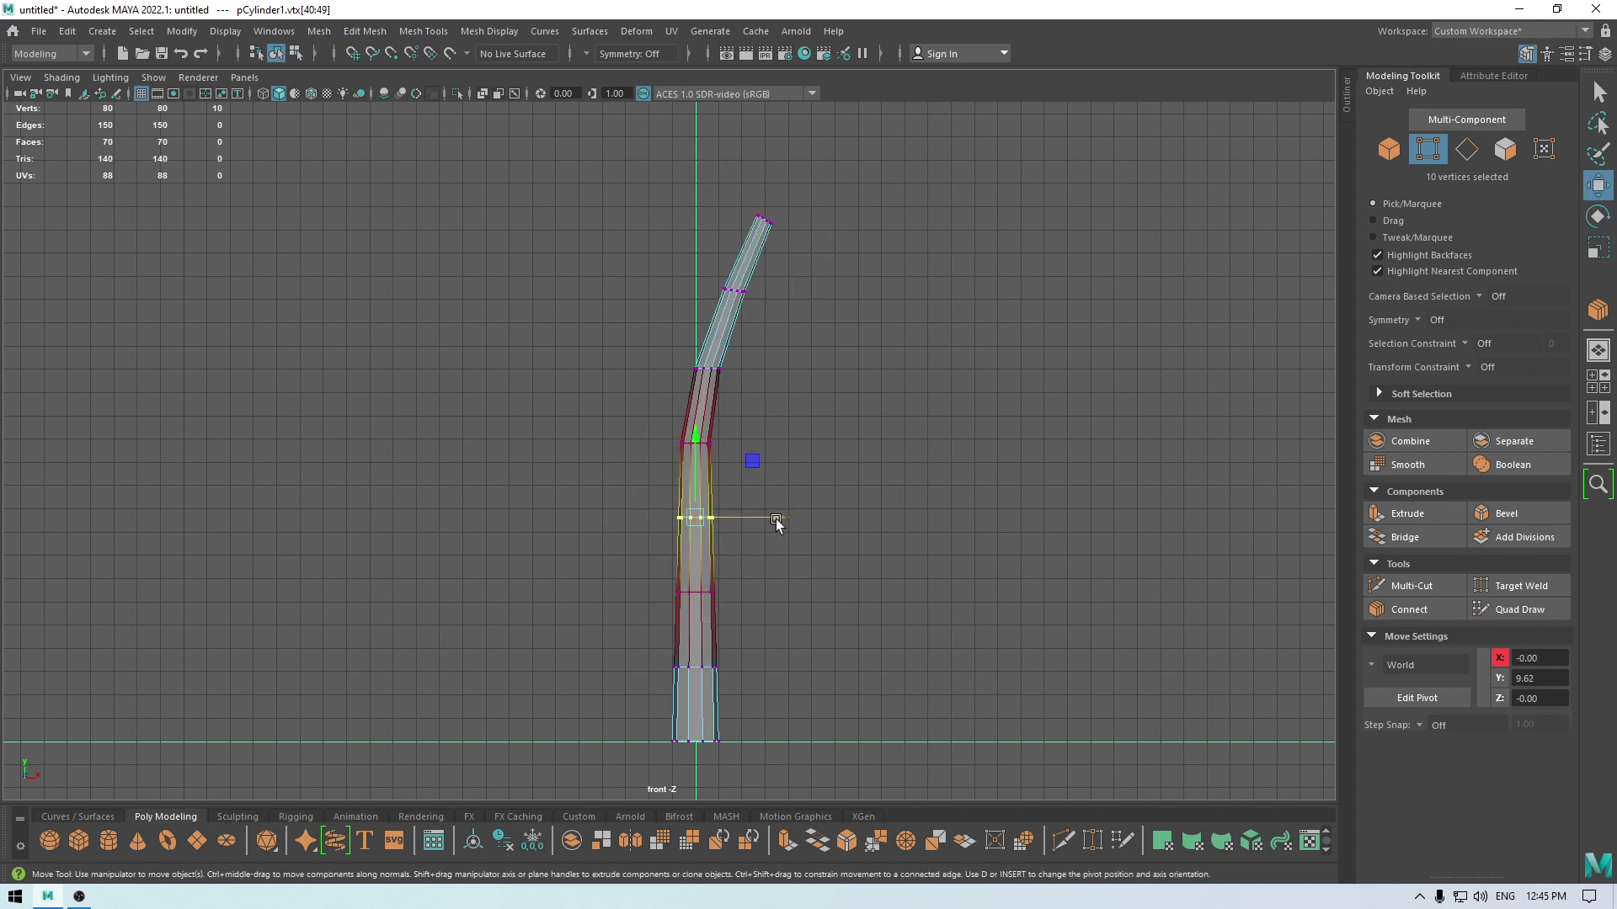
Step: Shift the third vertex loop above the base to the left and tilt it to bend the tube's middle
left_click_drag(775, 522, 712, 569)
key("e")
left_click_drag(643, 465, 645, 466)
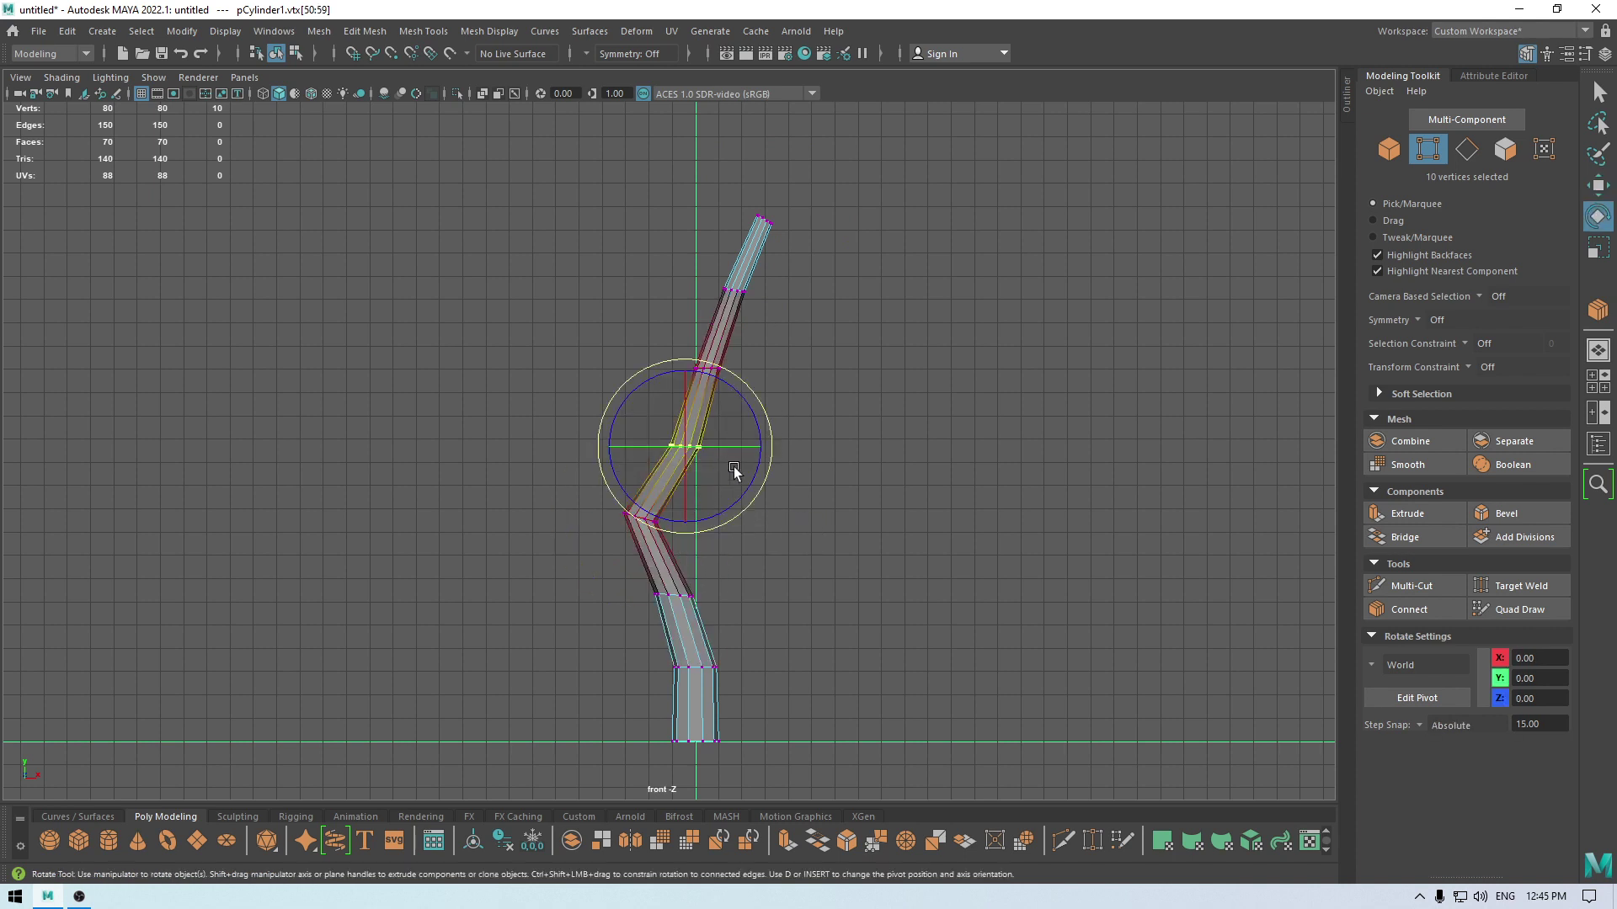
Step: Move the fourth vertex loop above the base to the left, and tilt both it and the fifth loop along the bend
key("w")
left_click_drag(768, 447, 722, 482)
key("e")
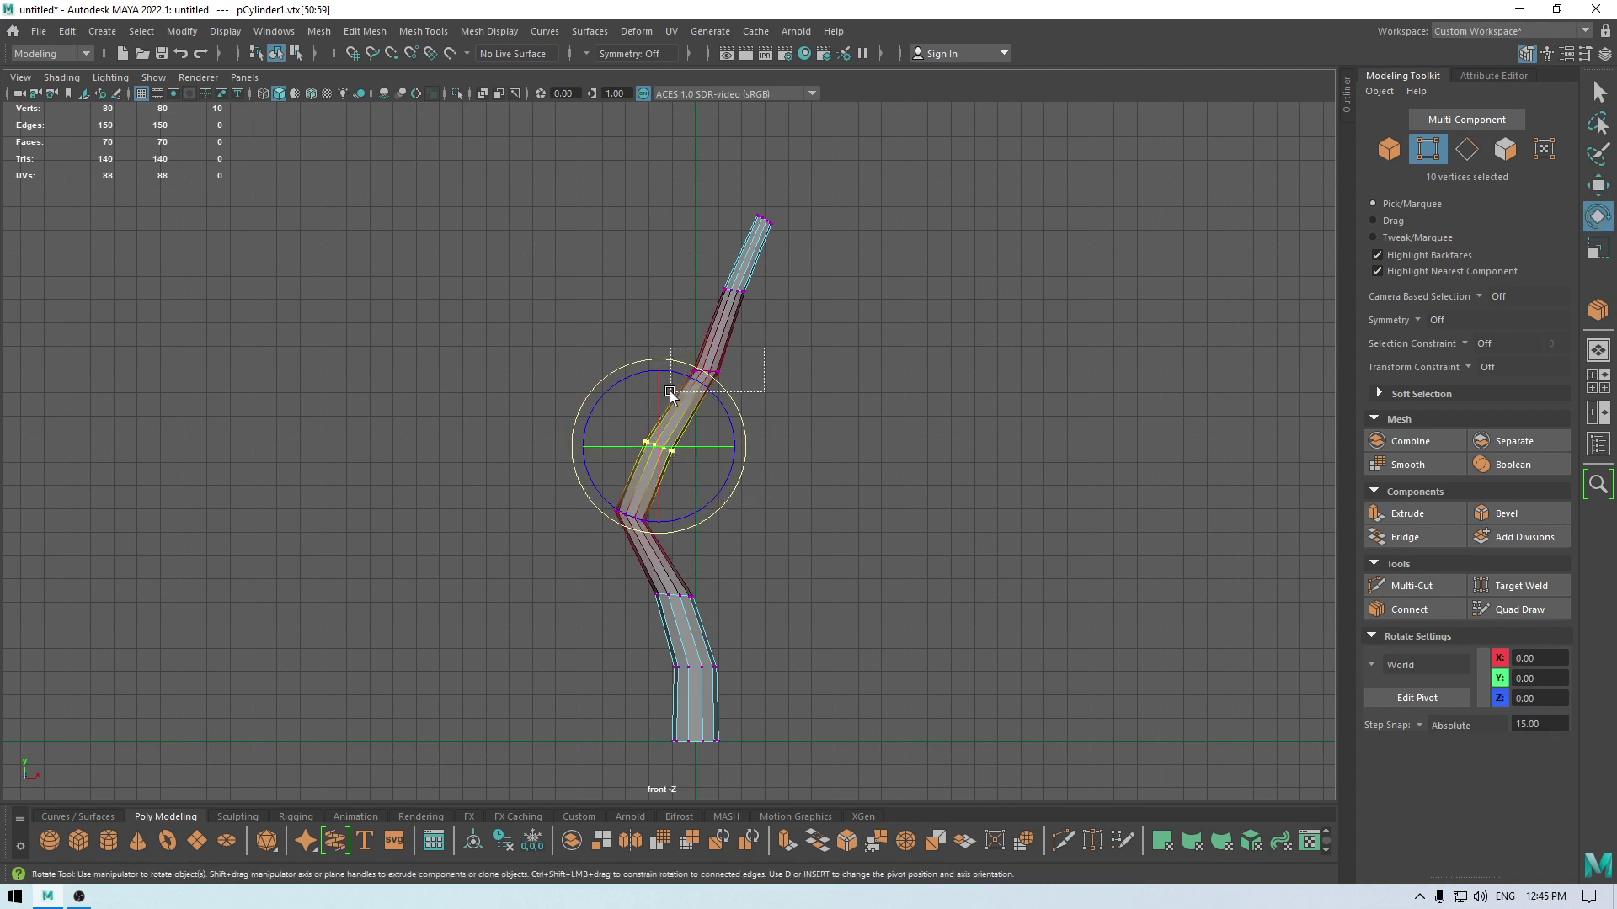
left_click_drag(671, 392, 671, 393)
left_click_drag(769, 433, 740, 452)
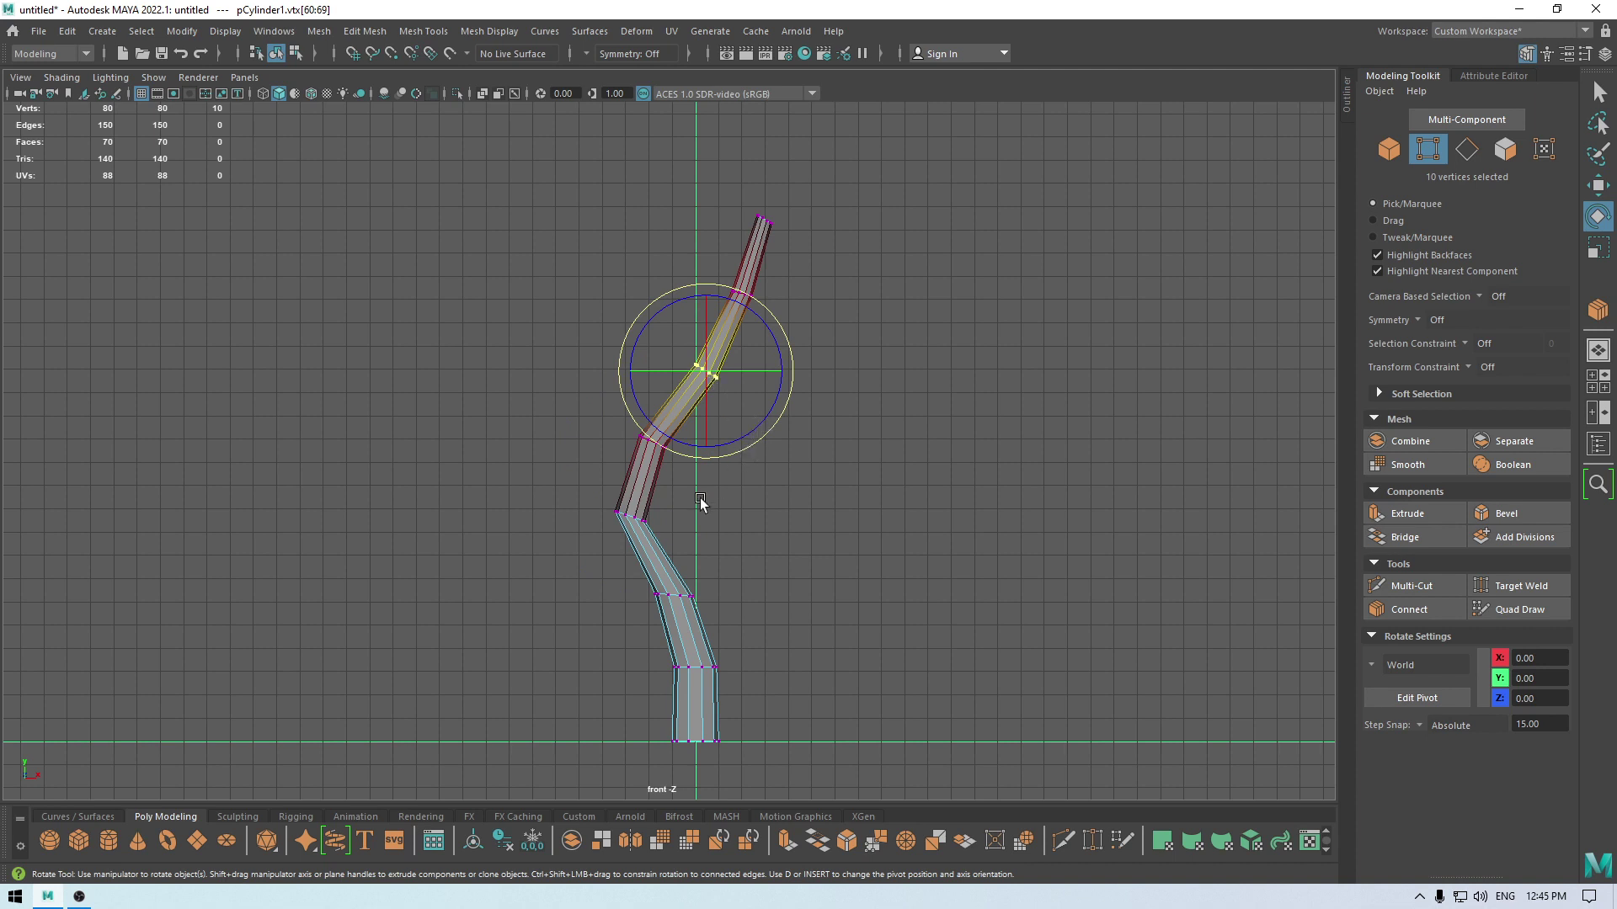
Step: Tilt the third vertex loop above the base, and likewise the second loop, to follow the trunk's bend
left_click_drag(684, 497, 600, 537)
left_click_drag(687, 580, 704, 519)
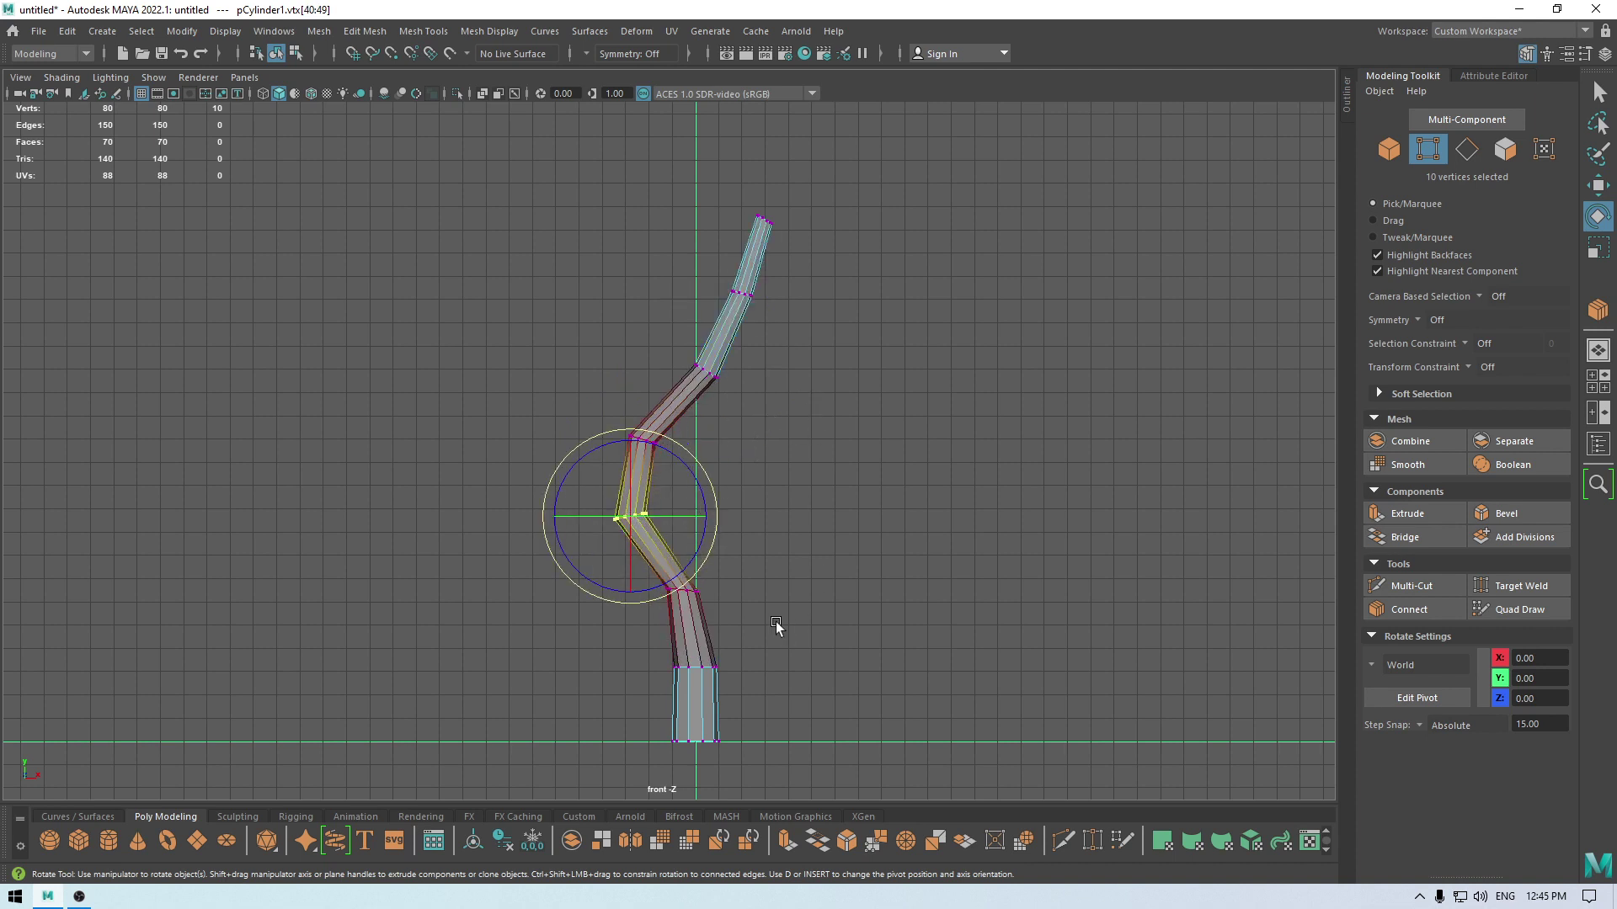
left_click_drag(736, 580, 653, 608)
left_click_drag(744, 651, 754, 619)
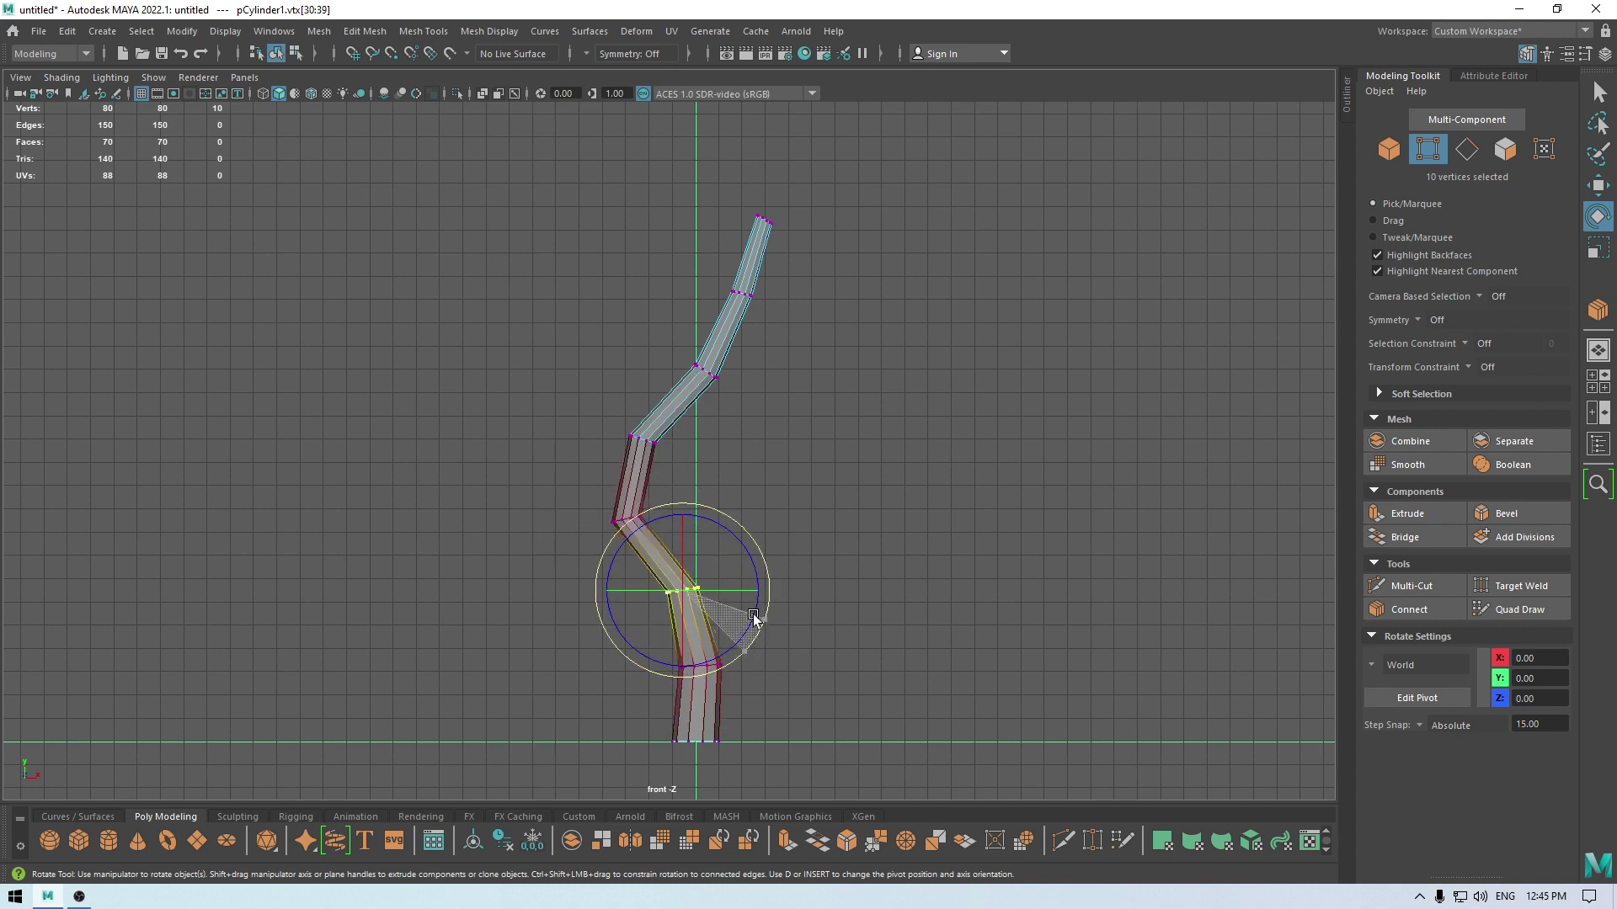
Step: Select the vertex loop at the tube's tip and rotate it to angle the end of the trunk
left_click_drag(699, 354, 729, 458)
left_click_drag(830, 172, 733, 254)
left_click_drag(816, 289, 798, 217)
key("w")
key("space")
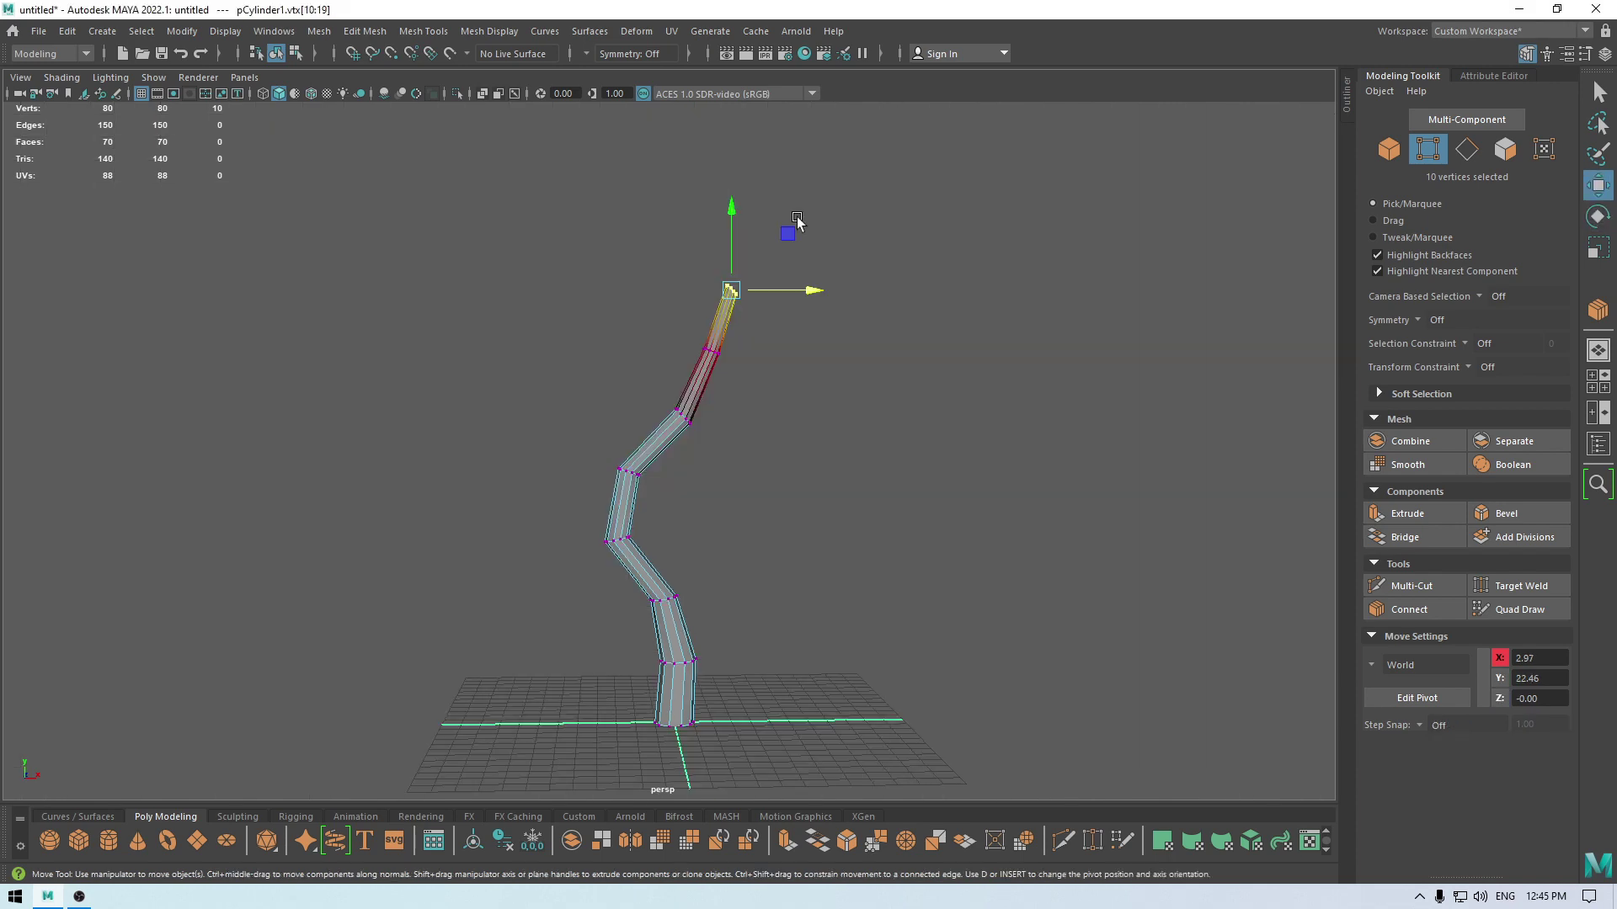
Step: Leave vertex editing in the perspective view and select the bent tube as a whole object
left_click_drag(731, 412, 790, 430, "alt")
right_click_drag(790, 431, 891, 370)
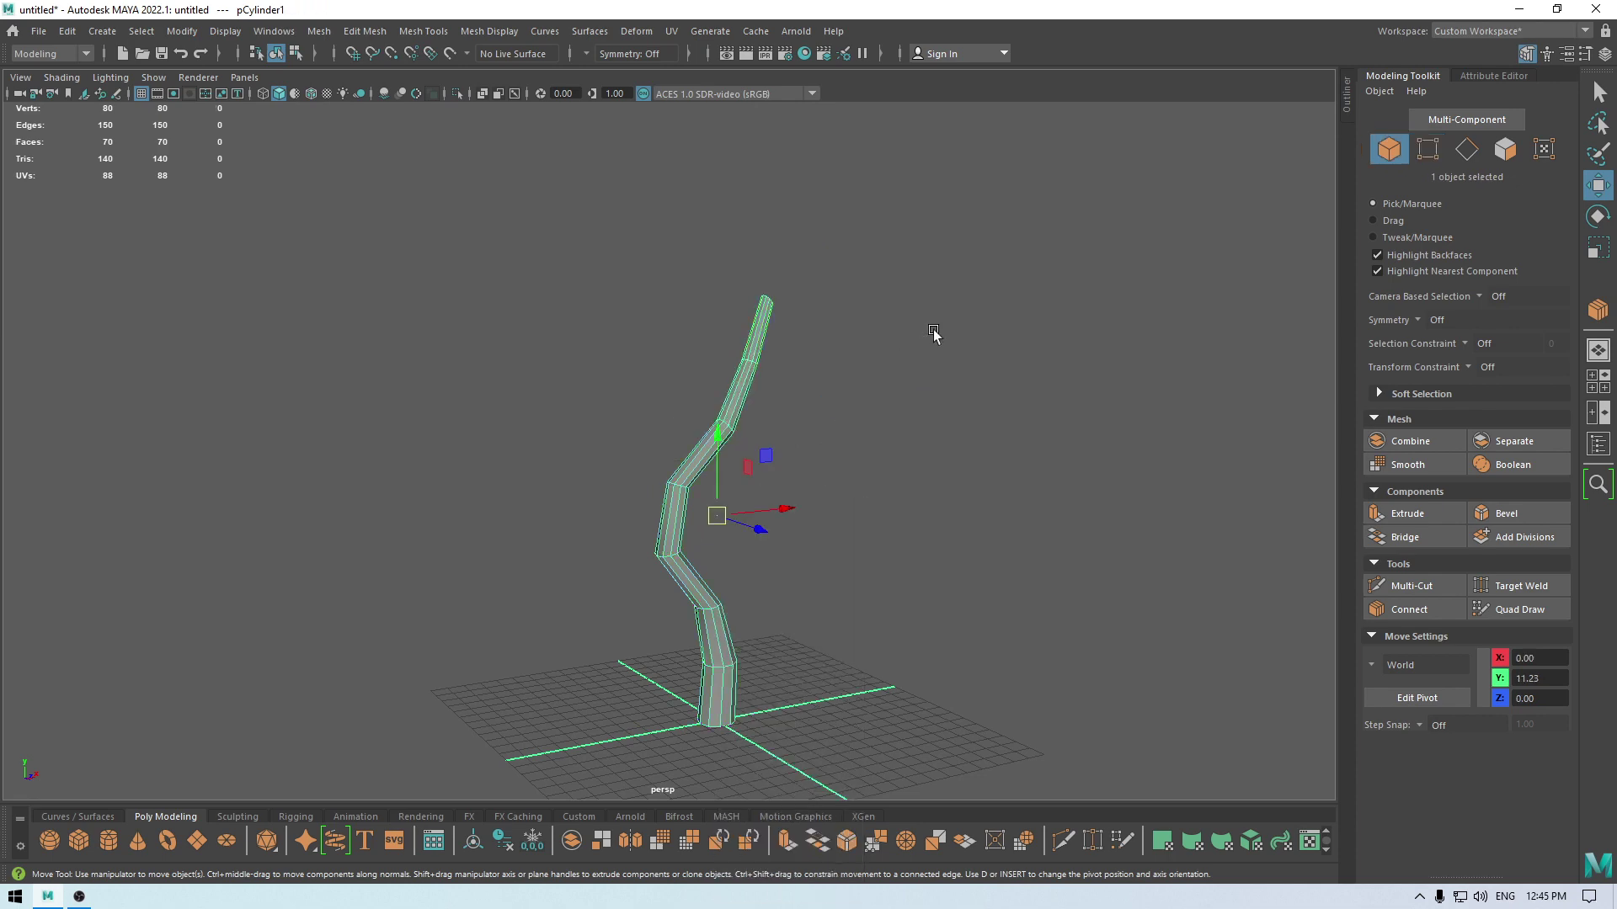
left_click(932, 332)
mouse_move(633, 602)
left_mouse_down("alt")
mouse_move(723, 526)
mouse_move(573, 620)
mouse_move(623, 615)
left_mouse_up("alt")
left_click(679, 528)
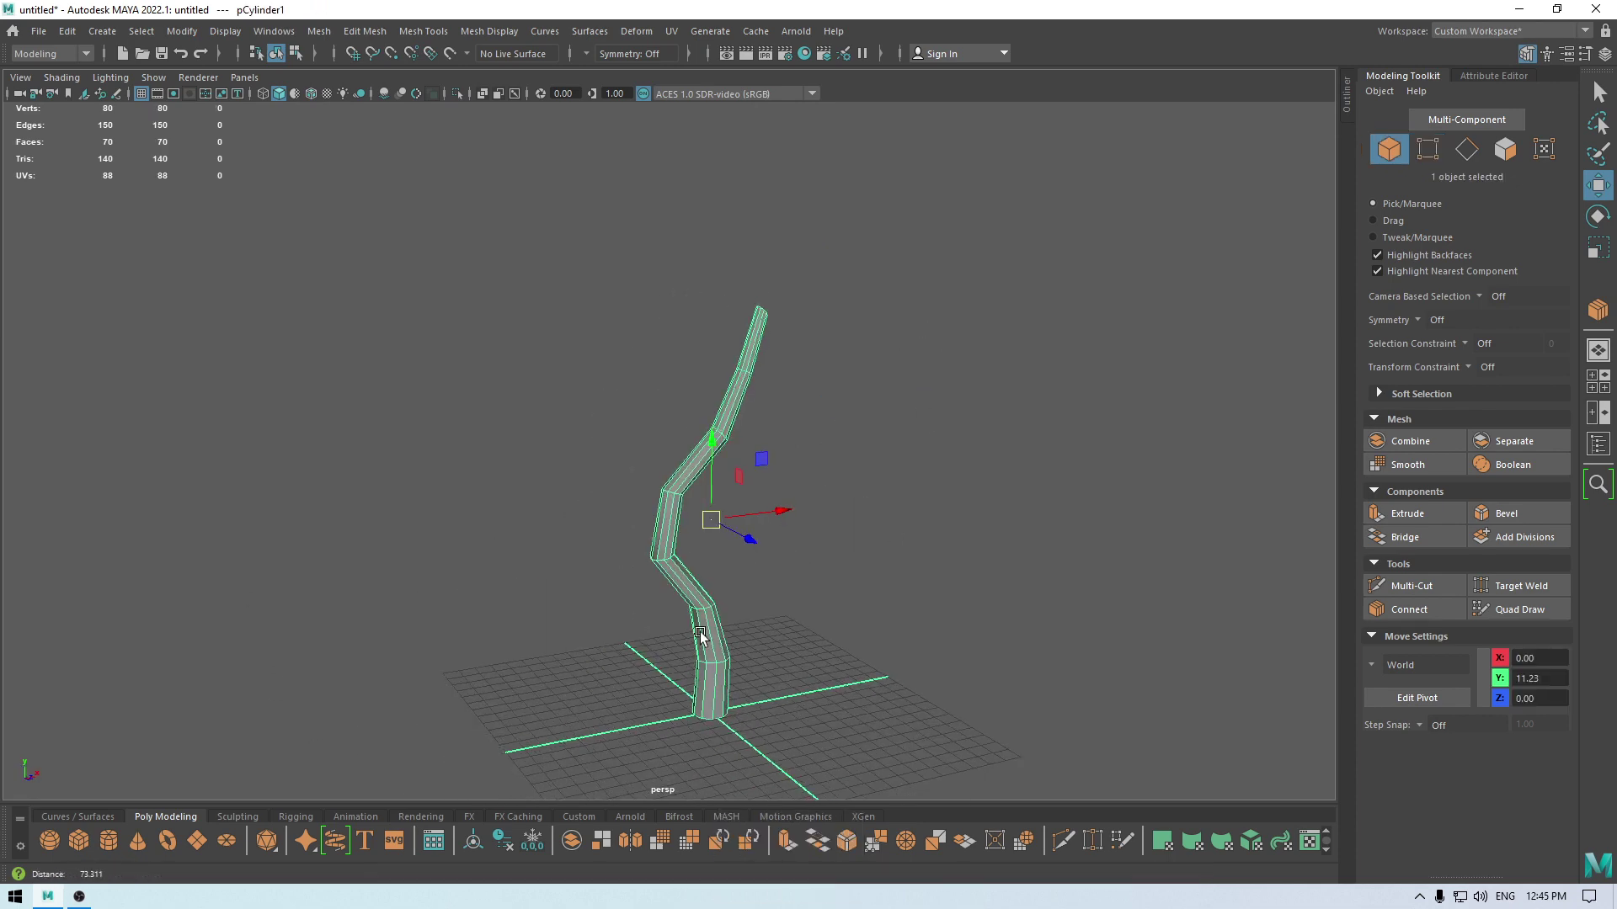
left_click_drag(679, 528, 714, 640, "alt")
Step: In the front view, move the tube's pivot to the centre of its base
key("space")
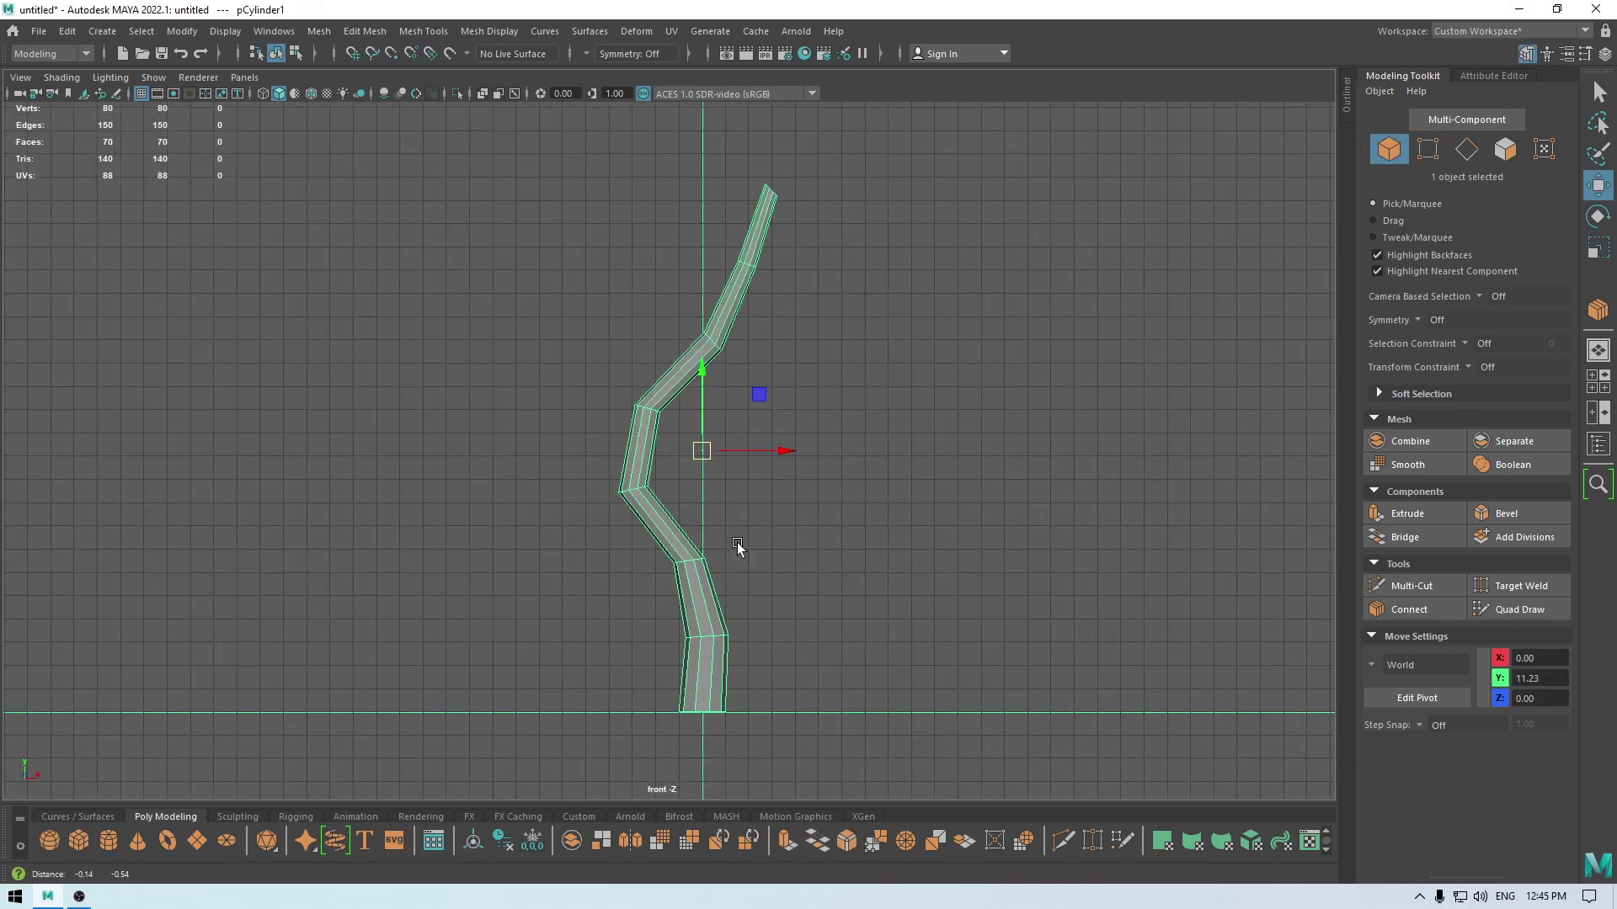
key("d")
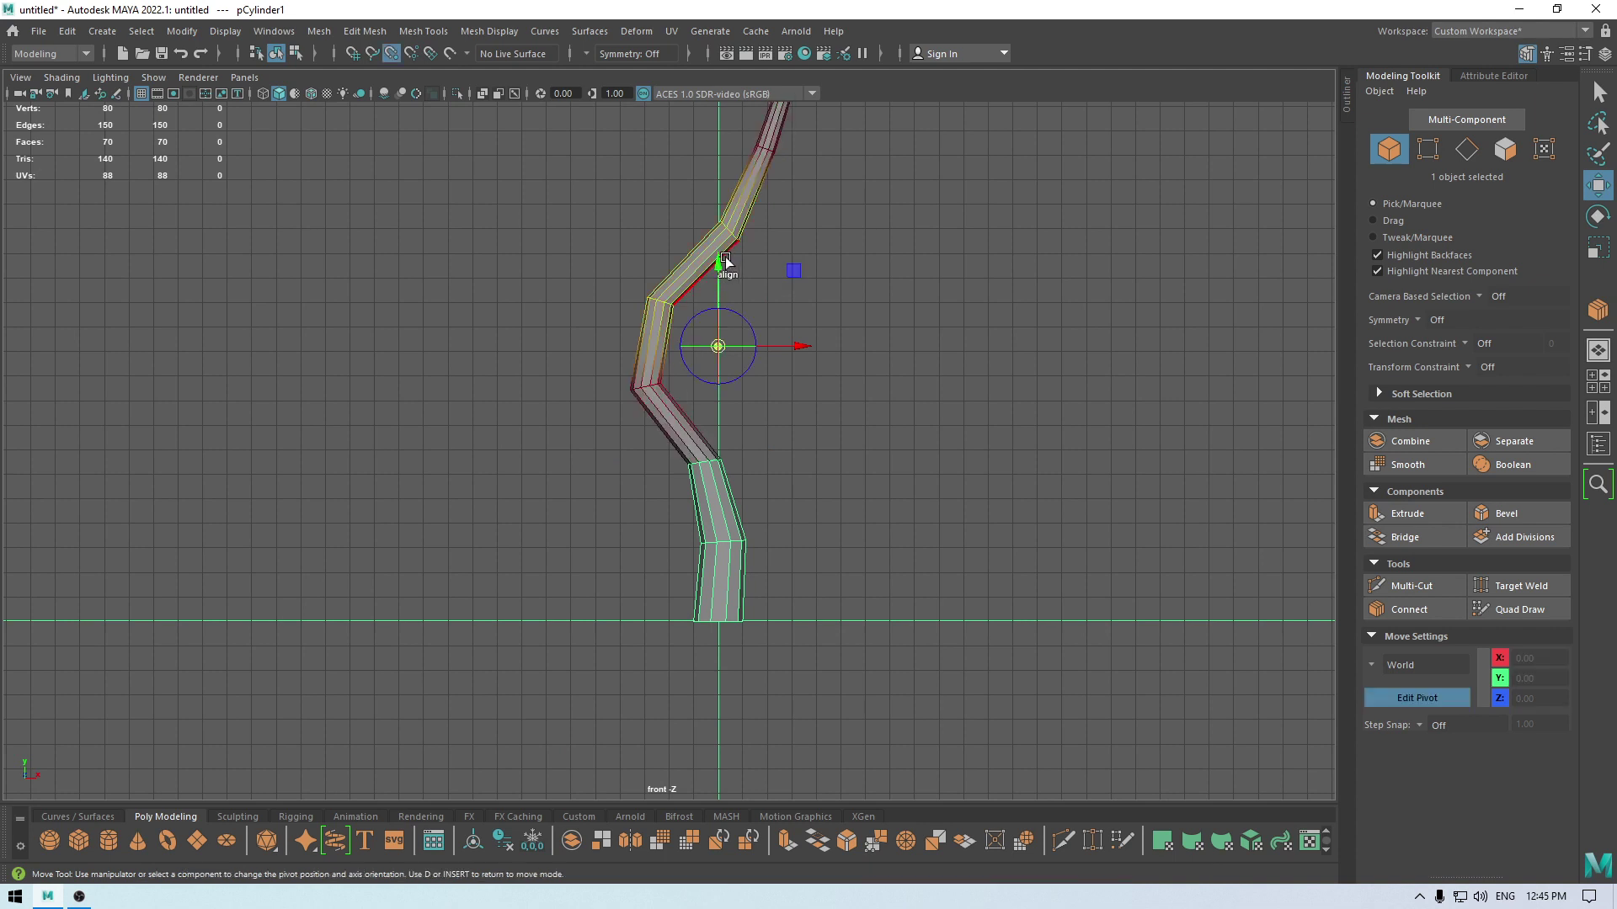
left_click_drag(716, 272, 723, 307)
Step: Duplicate the tube, rotate the copy about 60 degrees to the right, and raise it to about Y 15.64
key("e")
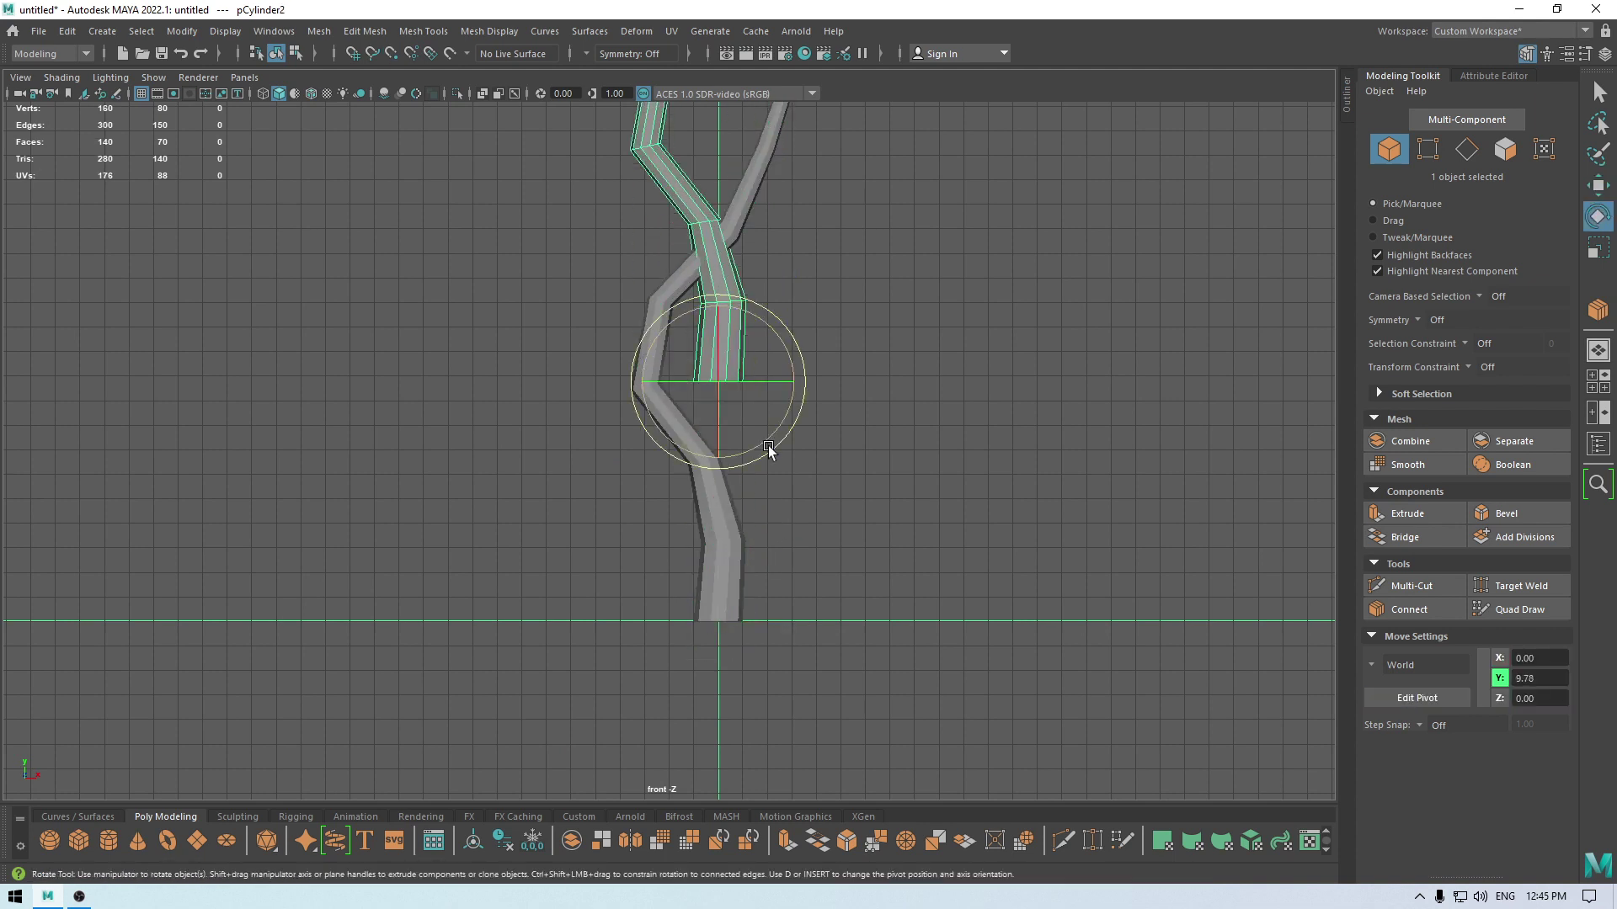
left_click_drag(770, 448, 666, 501)
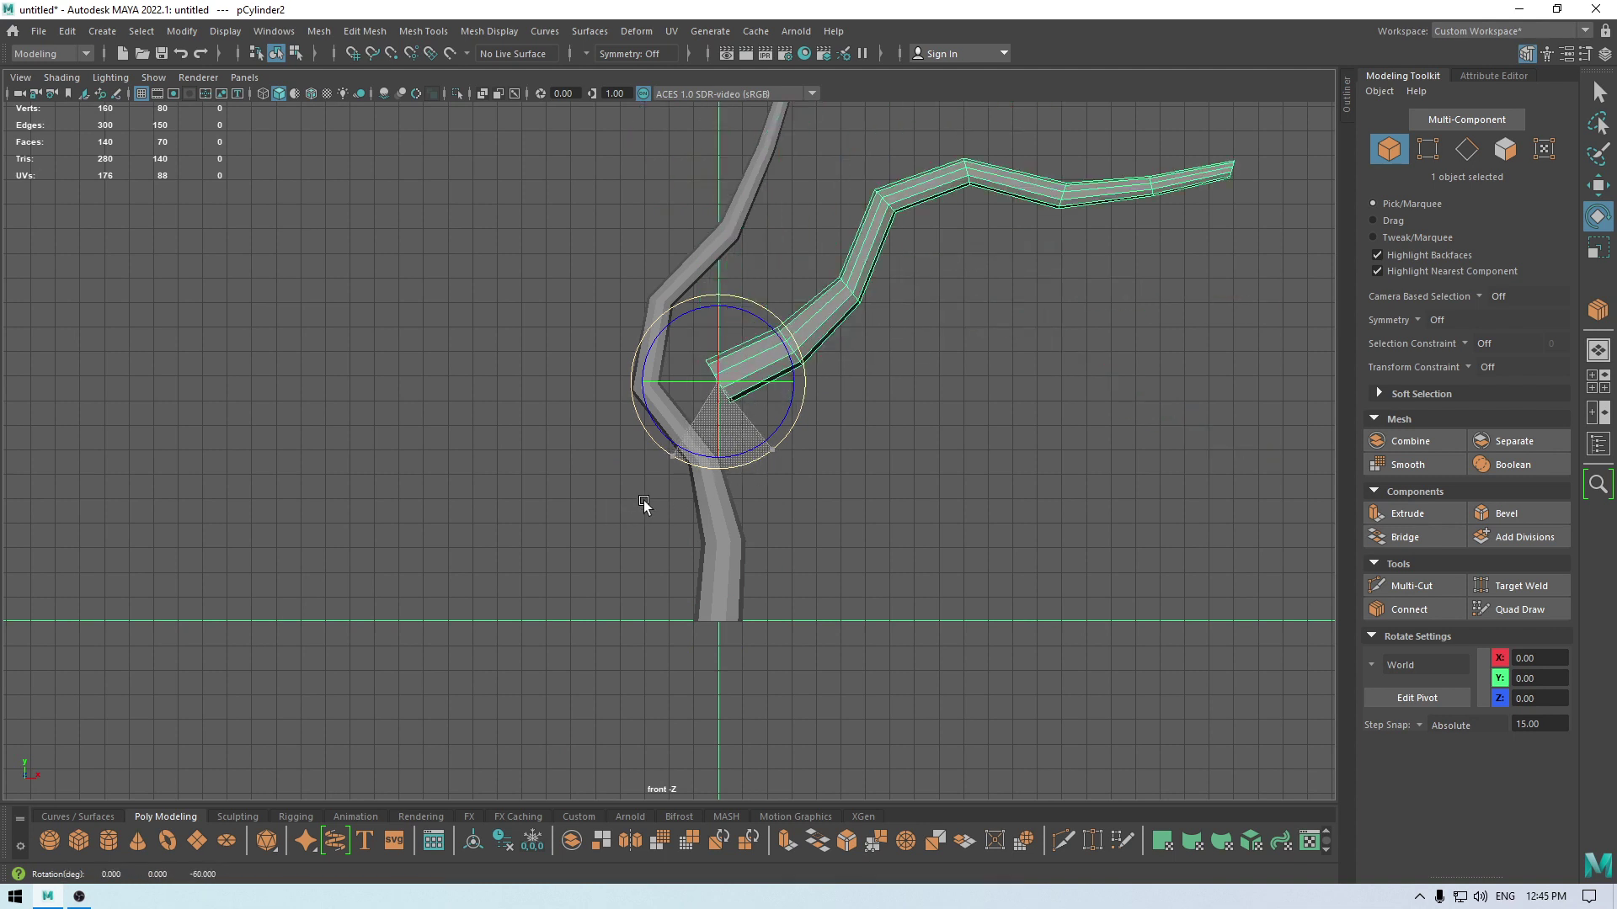
key("w")
left_click_drag(716, 316, 717, 171)
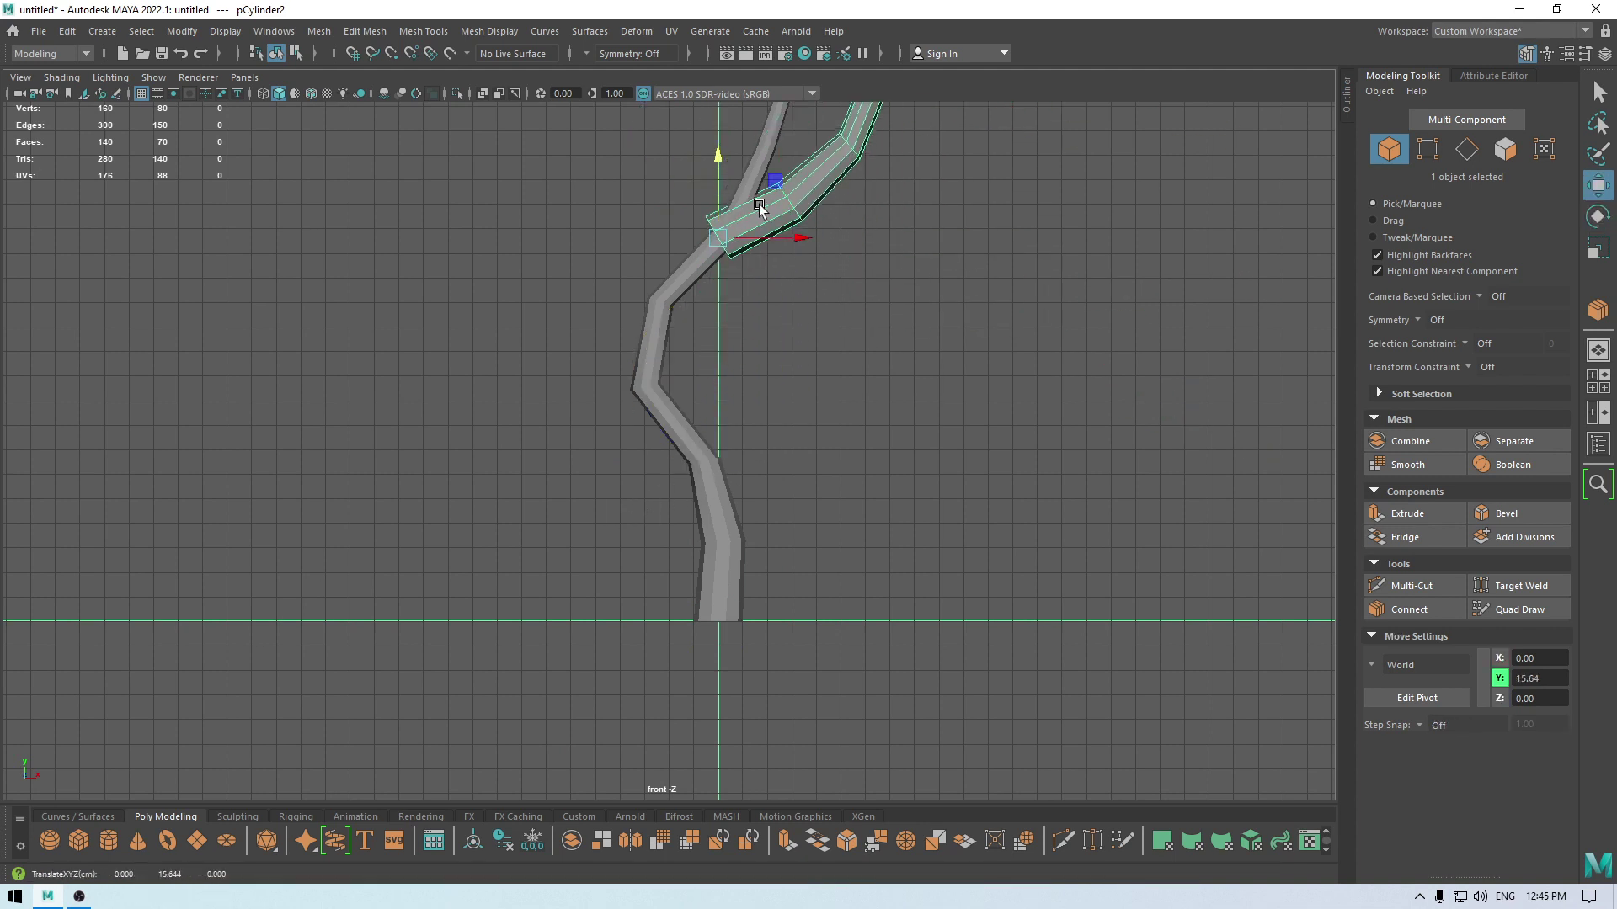
Step: Scale the copied branch down to about 0.44 of its size and enlarge the trunk uniformly
key("r")
left_click_drag(716, 239, 437, 360)
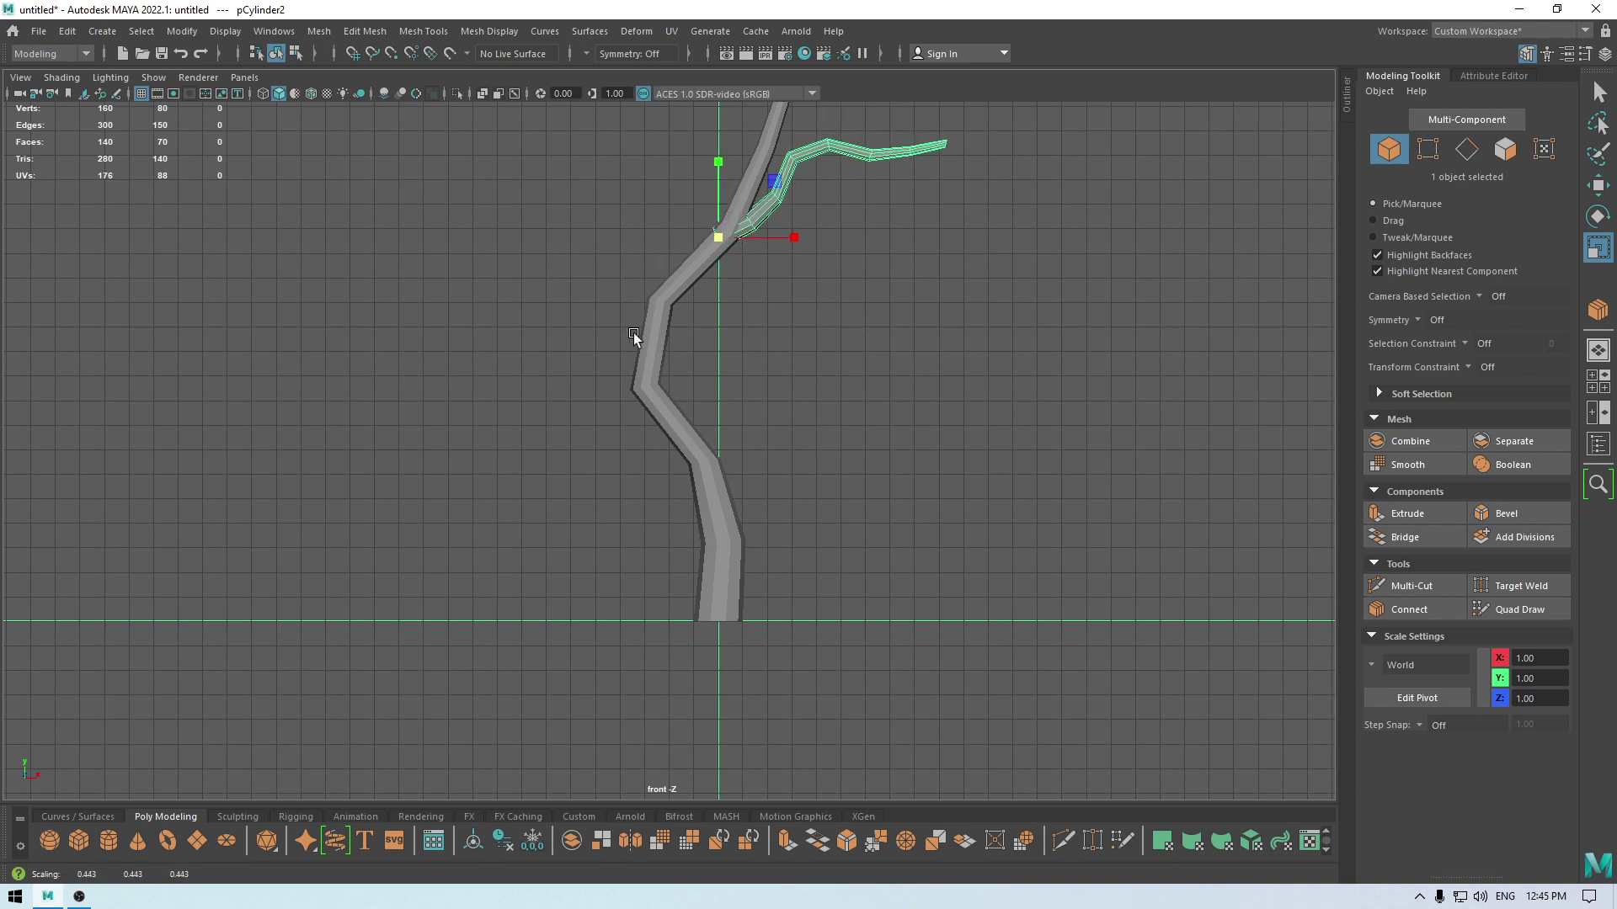
left_click(659, 330)
left_click_drag(718, 623, 867, 620)
key("w")
middle_click_drag(712, 328, 762, 404, "alt")
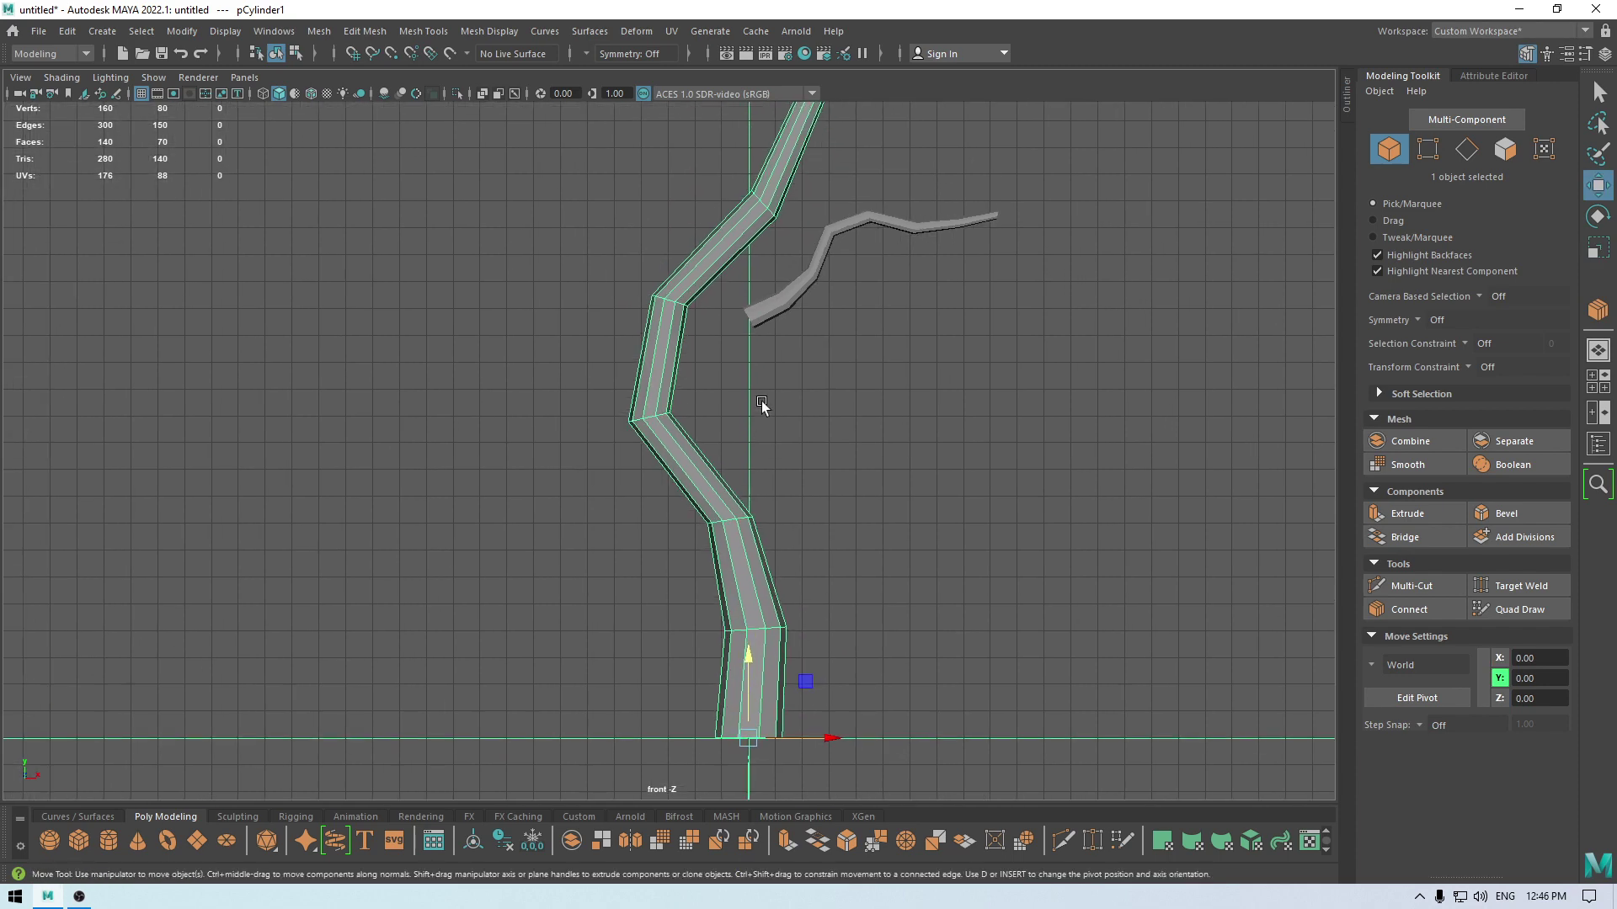
Step: Rotate the small branch further clockwise and attach it to the trunk's upper bend at about X 0.69, Y 20.16
left_click(775, 329)
middle_click_drag(780, 336, 815, 492, "alt")
key("e")
left_click_drag(838, 579, 847, 615)
key("w")
left_click_drag(802, 522, 822, 403)
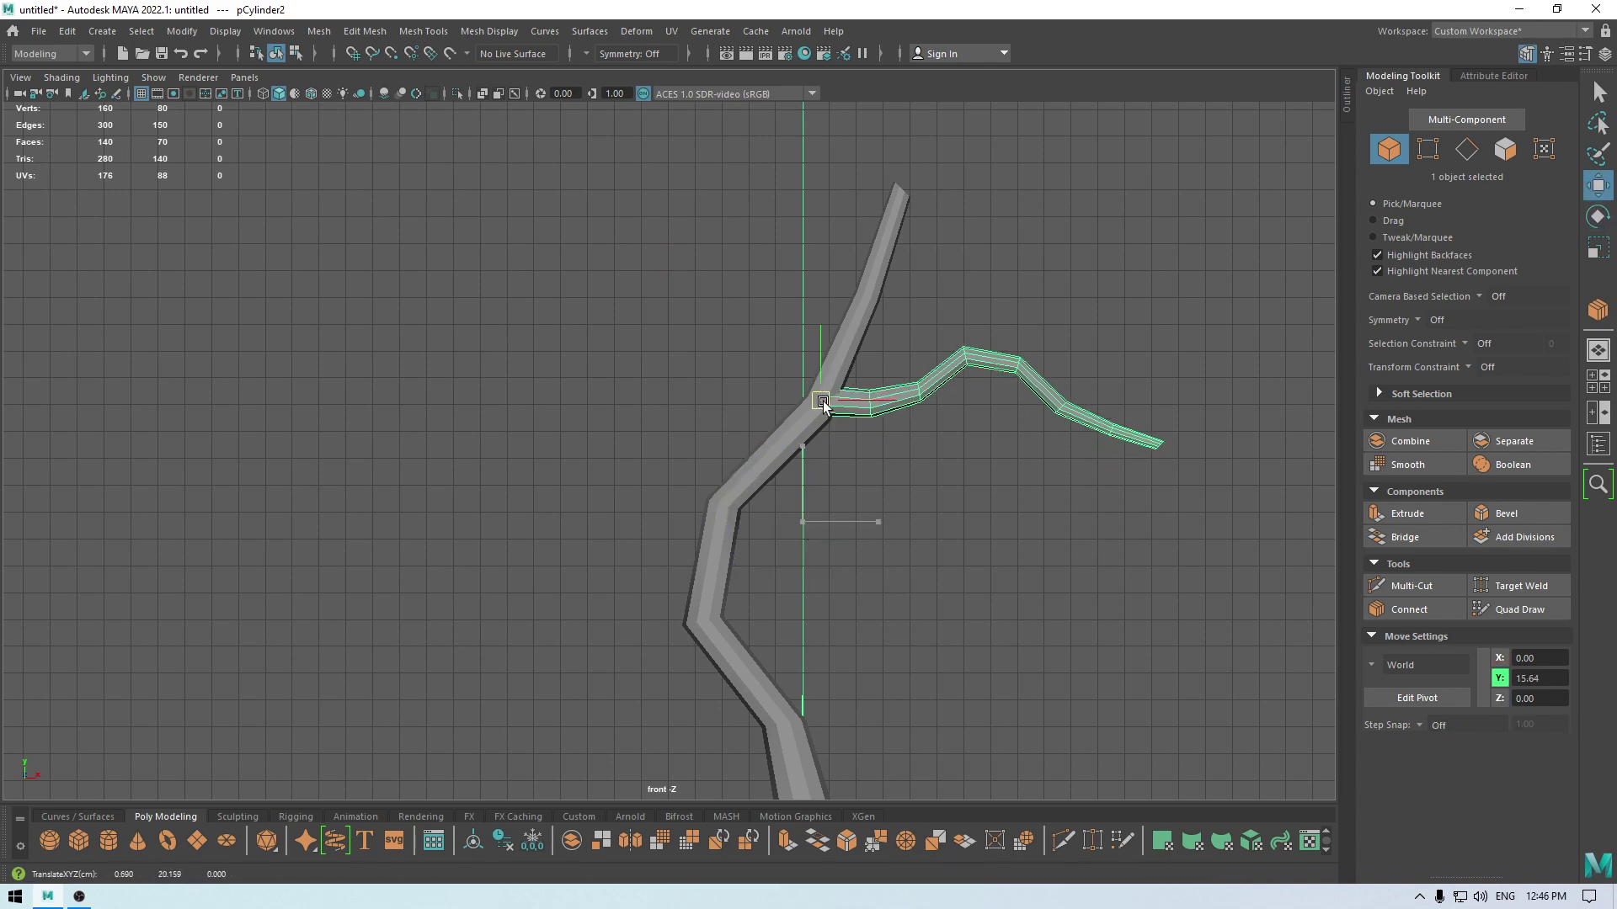
Step: Duplicate the branch and rotate the copy around the vertical axis to the trunk's opposite side
key("space")
left_click_drag(885, 465, 871, 357)
left_click_drag(889, 504, 877, 529, "alt")
key("ctrl+d")
key("e")
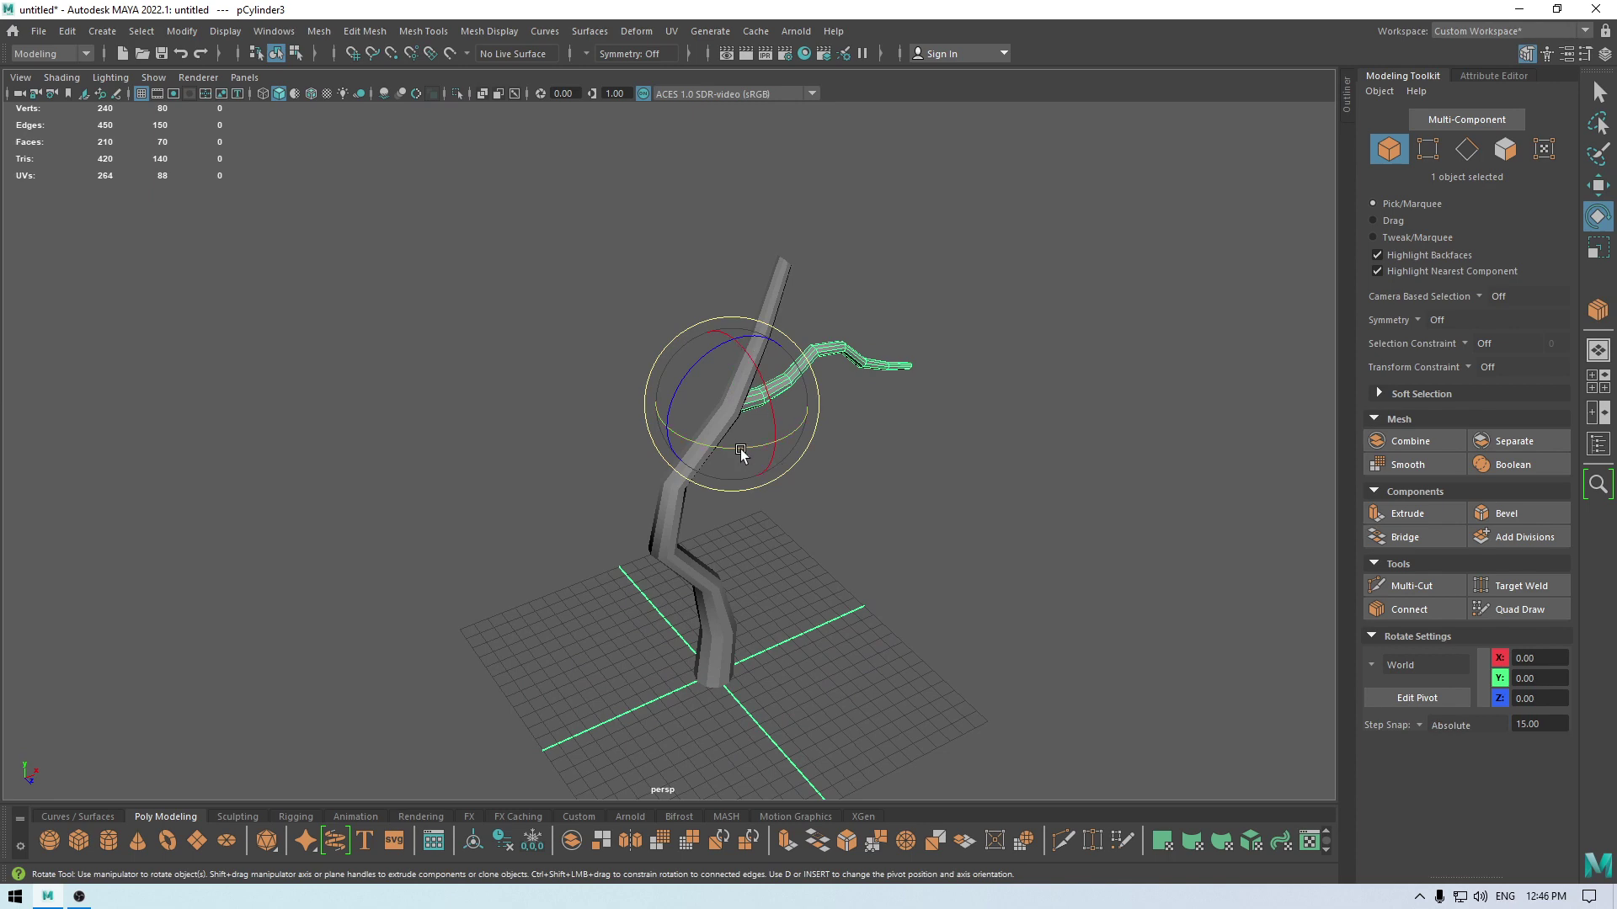
left_click_drag(740, 451, 854, 459)
key("w")
Step: Move the copied branch lower along the trunk to about X -1.47, Y 17.74
key("space")
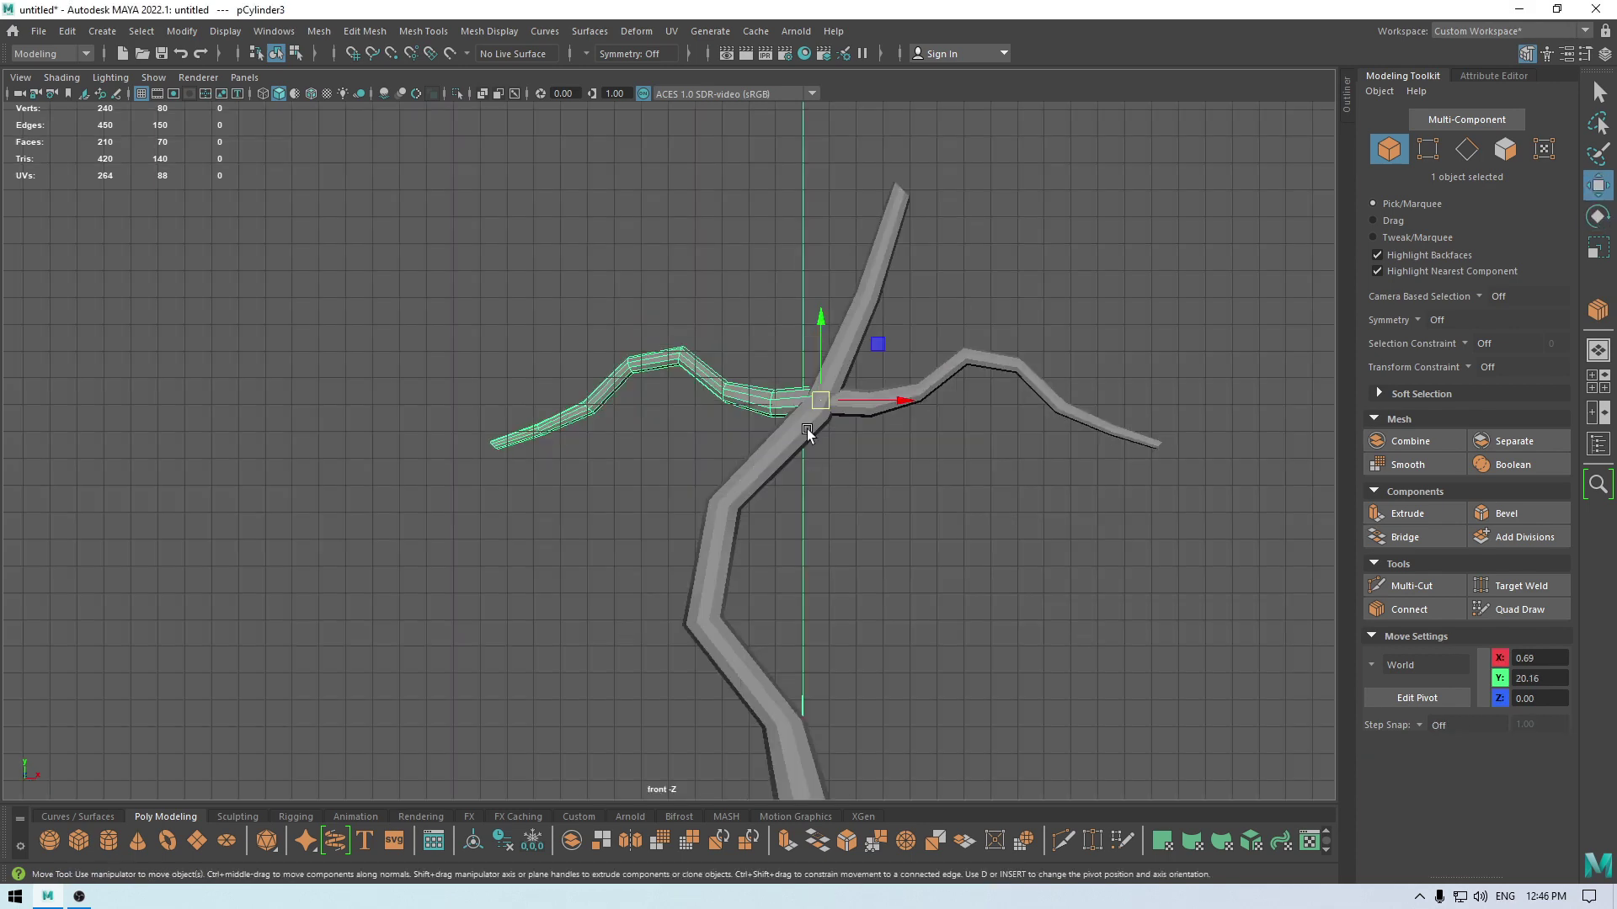
scroll(807, 428, "up", 2)
left_click_drag(856, 392, 776, 435)
key("space")
mouse_move(791, 505)
left_mouse_down("alt")
mouse_move(851, 548)
mouse_move(827, 563)
mouse_move(782, 489)
left_mouse_up("alt")
scroll(827, 562, "up", 3)
left_click_drag(817, 619, 671, 456, "alt")
scroll(819, 560, "down", 3)
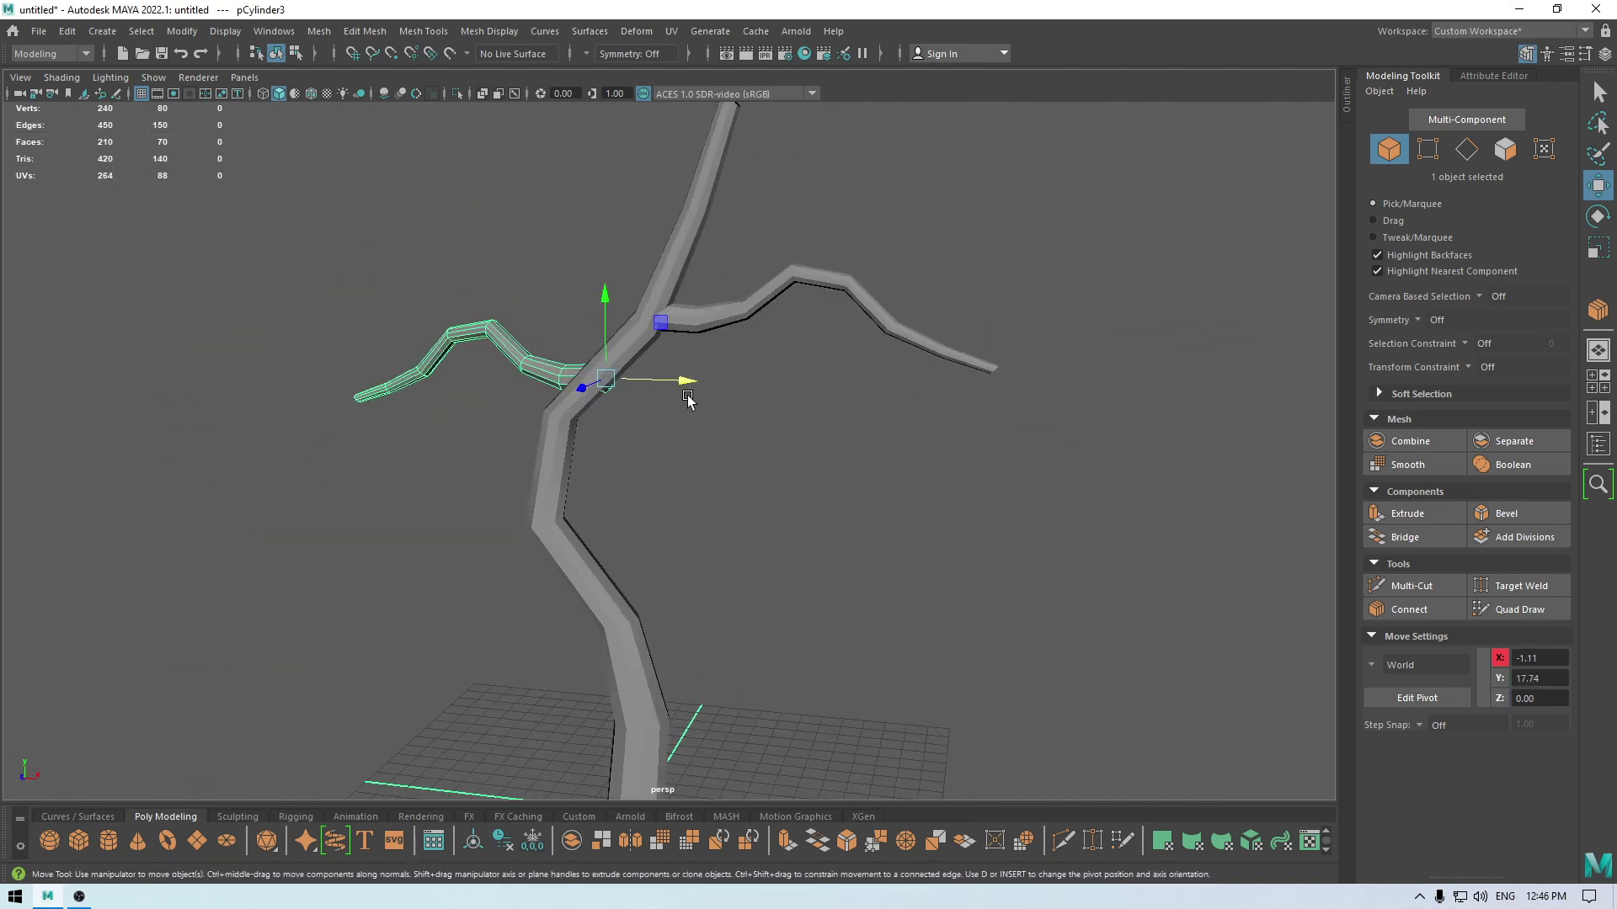
left_click_drag(686, 394, 793, 543)
Step: Duplicate the left branch, lower the copy to about Y 10.40, and rotate it around the vertical axis to the other side
key("space")
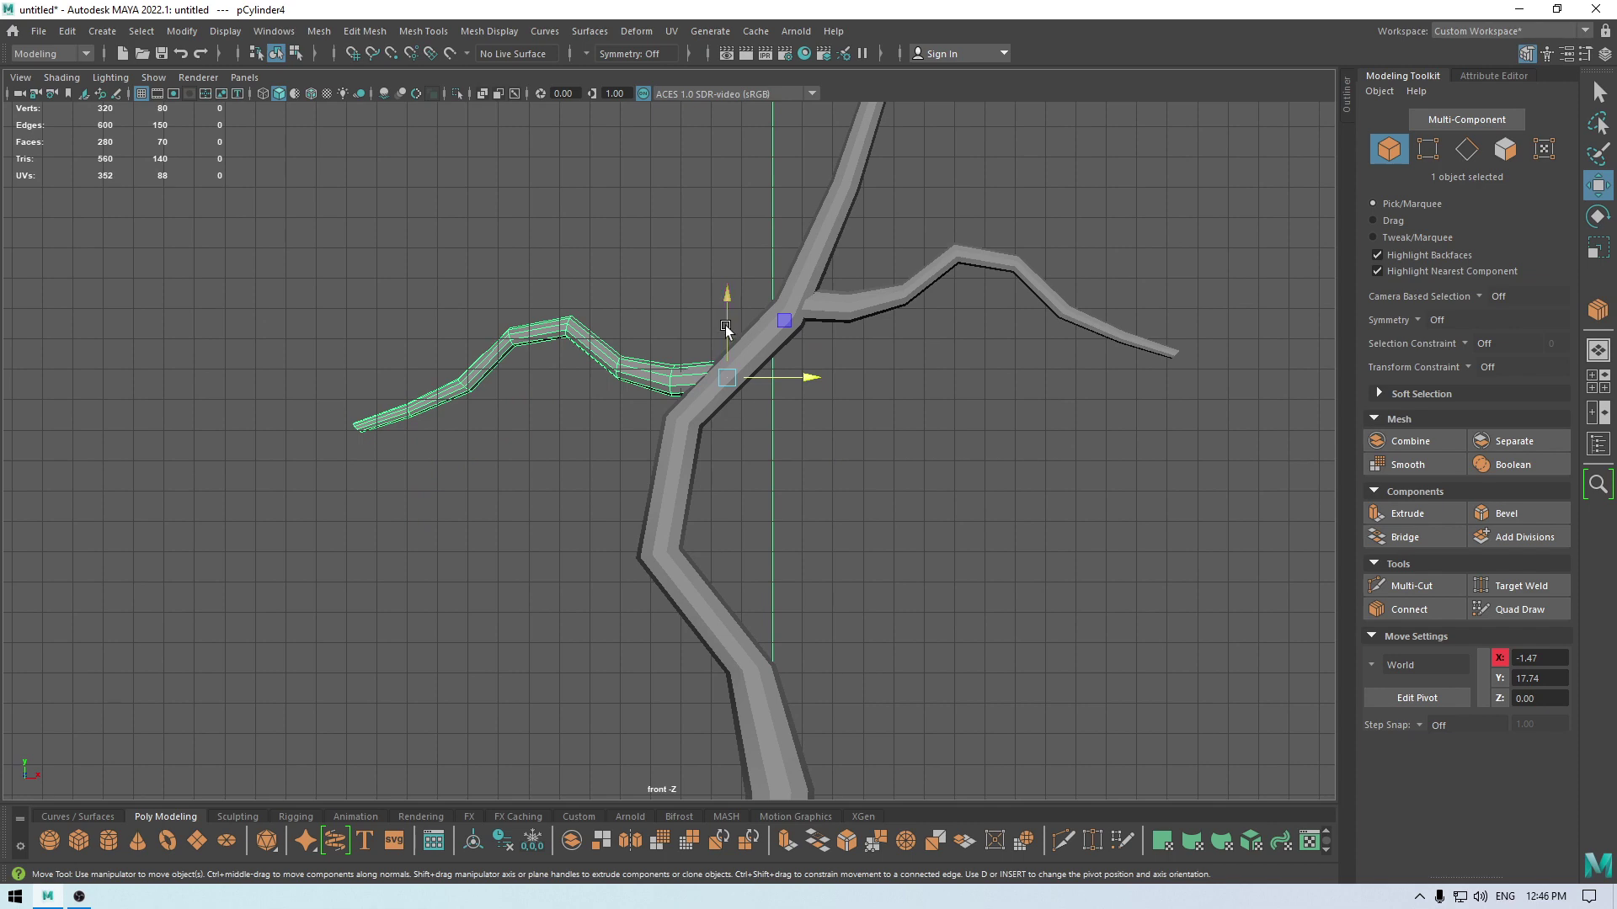
mouse_move(709, 322)
left_mouse_down("shift")
mouse_move(709, 143)
mouse_move(709, 544)
left_mouse_up("shift")
key("e")
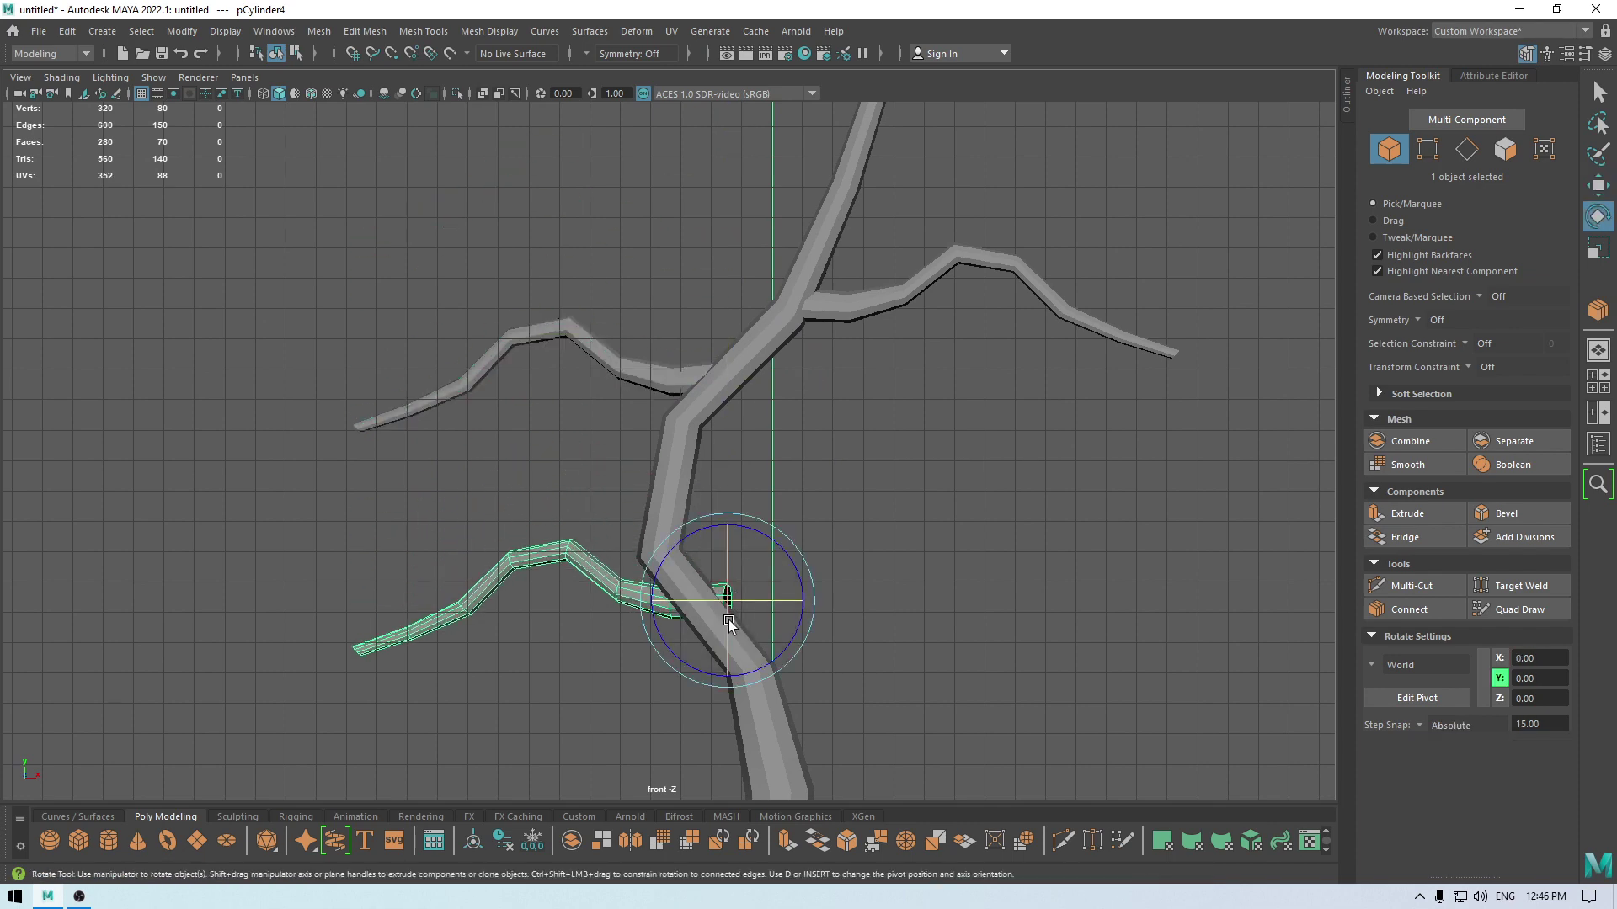
left_click_drag(729, 620, 529, 633)
Step: In the perspective view, shift the lowest branch into the trunk at about X -2.60
key("space")
left_click_drag(648, 606, 701, 573)
scroll(701, 573, "up", 4)
left_click_drag(676, 640, 664, 733, "alt")
key("w")
left_click_drag(655, 606, 665, 478, "alt")
Step: Duplicate the lowest branch and rotate the copy around the vertical axis in the top view to point another way
key("space")
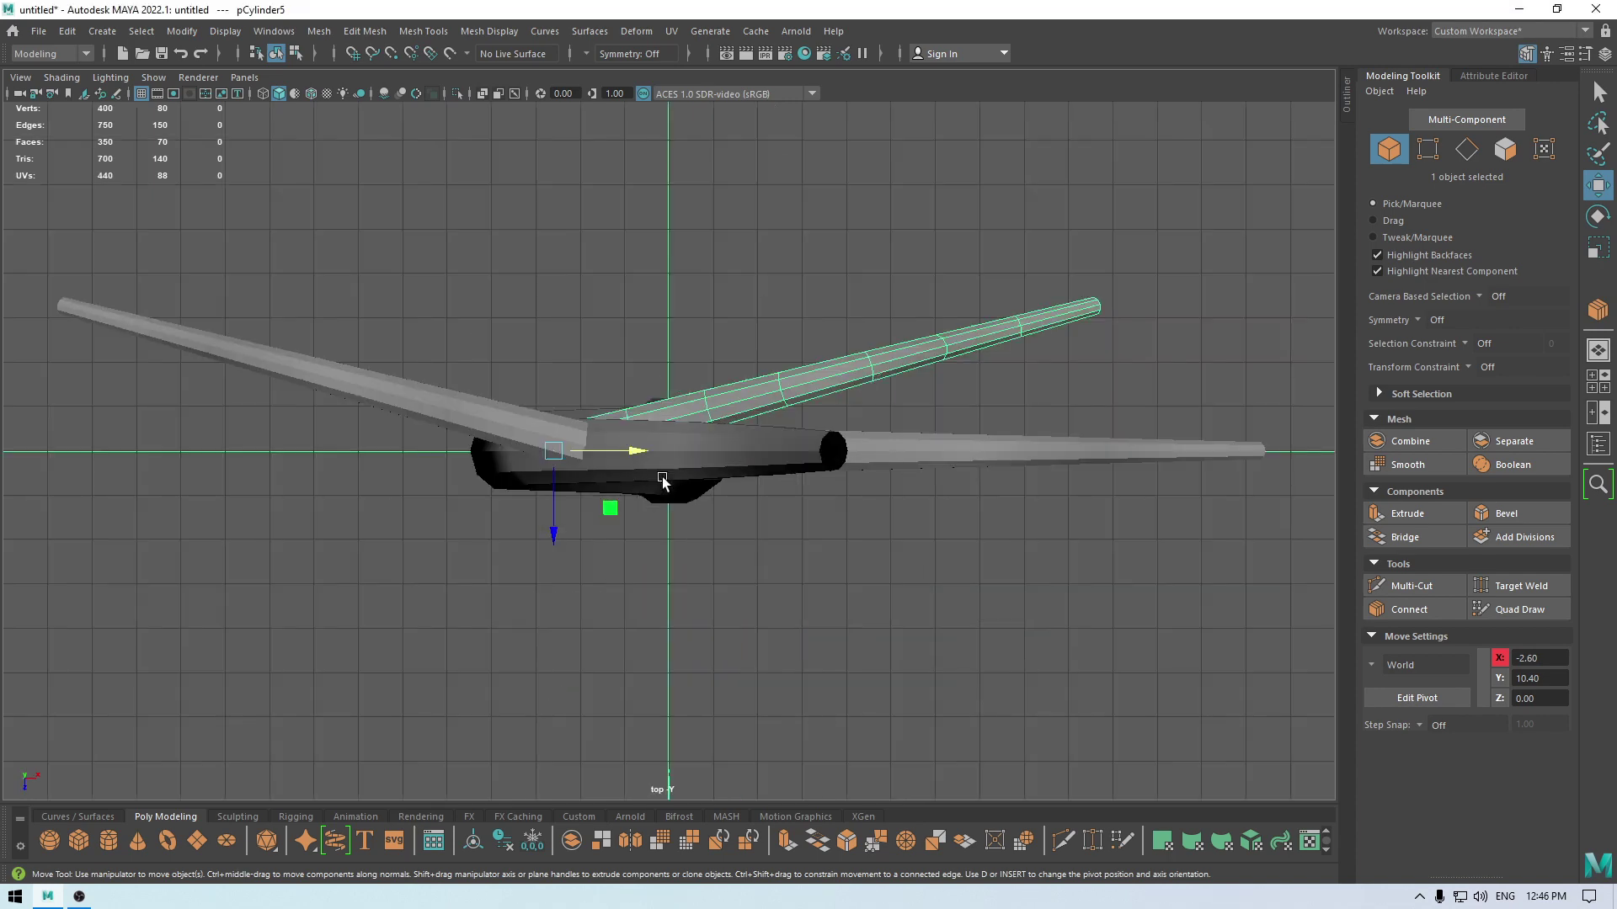
right_click_drag(664, 478, 791, 581, "alt")
middle_click_drag(791, 581, 729, 647, "alt")
key("e")
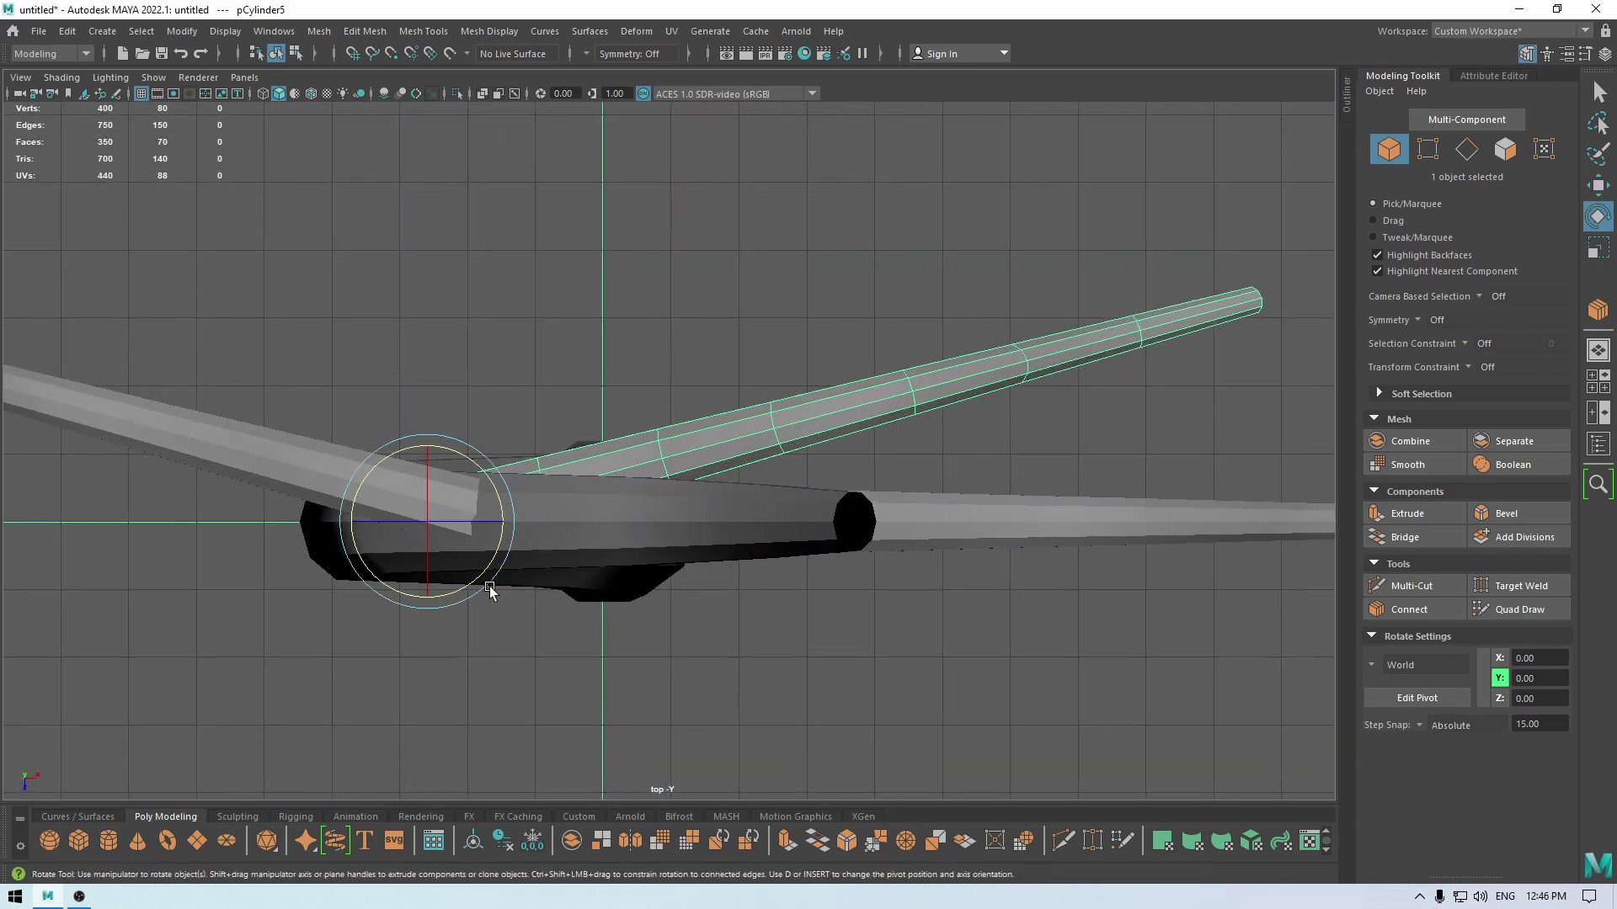
left_click_drag(489, 590, 472, 455)
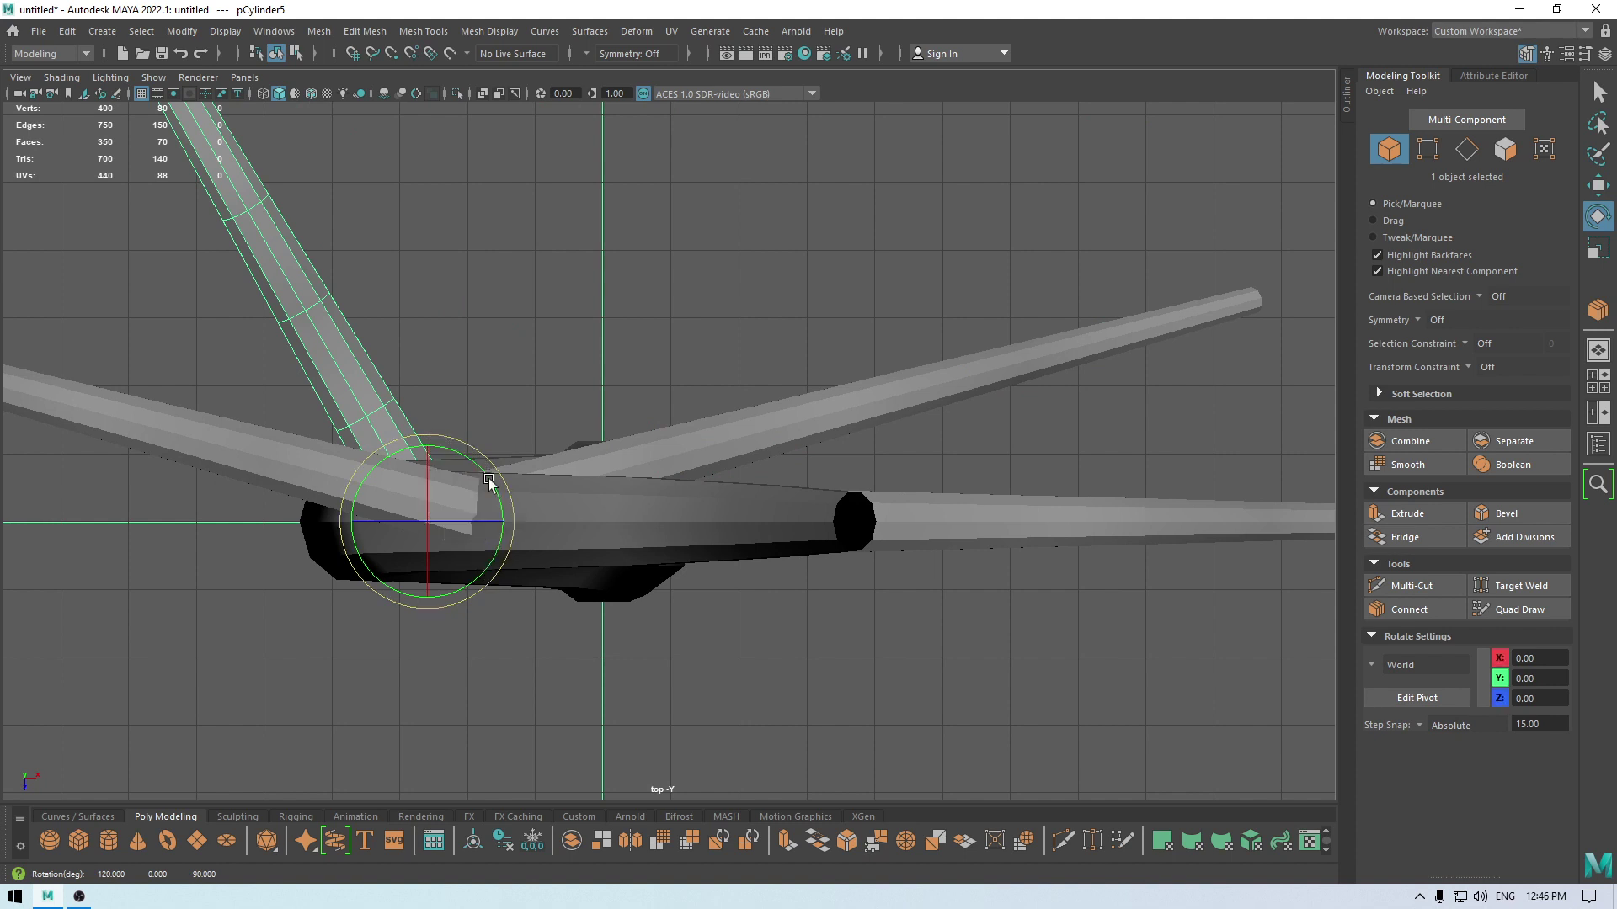
Step: Move the copy out along the lowest branch to about X 2.45, Z -1.45, and scale it down to a twig
key("w")
left_click_drag(497, 522, 836, 456)
left_click_drag(769, 604, 766, 501)
key("r")
left_click_drag(770, 428, 226, 613)
Step: In the perspective view, bring the twig to the lowest branch at about X -0.04, Y 10.94
key("space")
left_click_drag(687, 470, 686, 427)
left_click_drag(705, 502, 634, 584, "alt")
left_click_drag(582, 547, 471, 581, "alt")
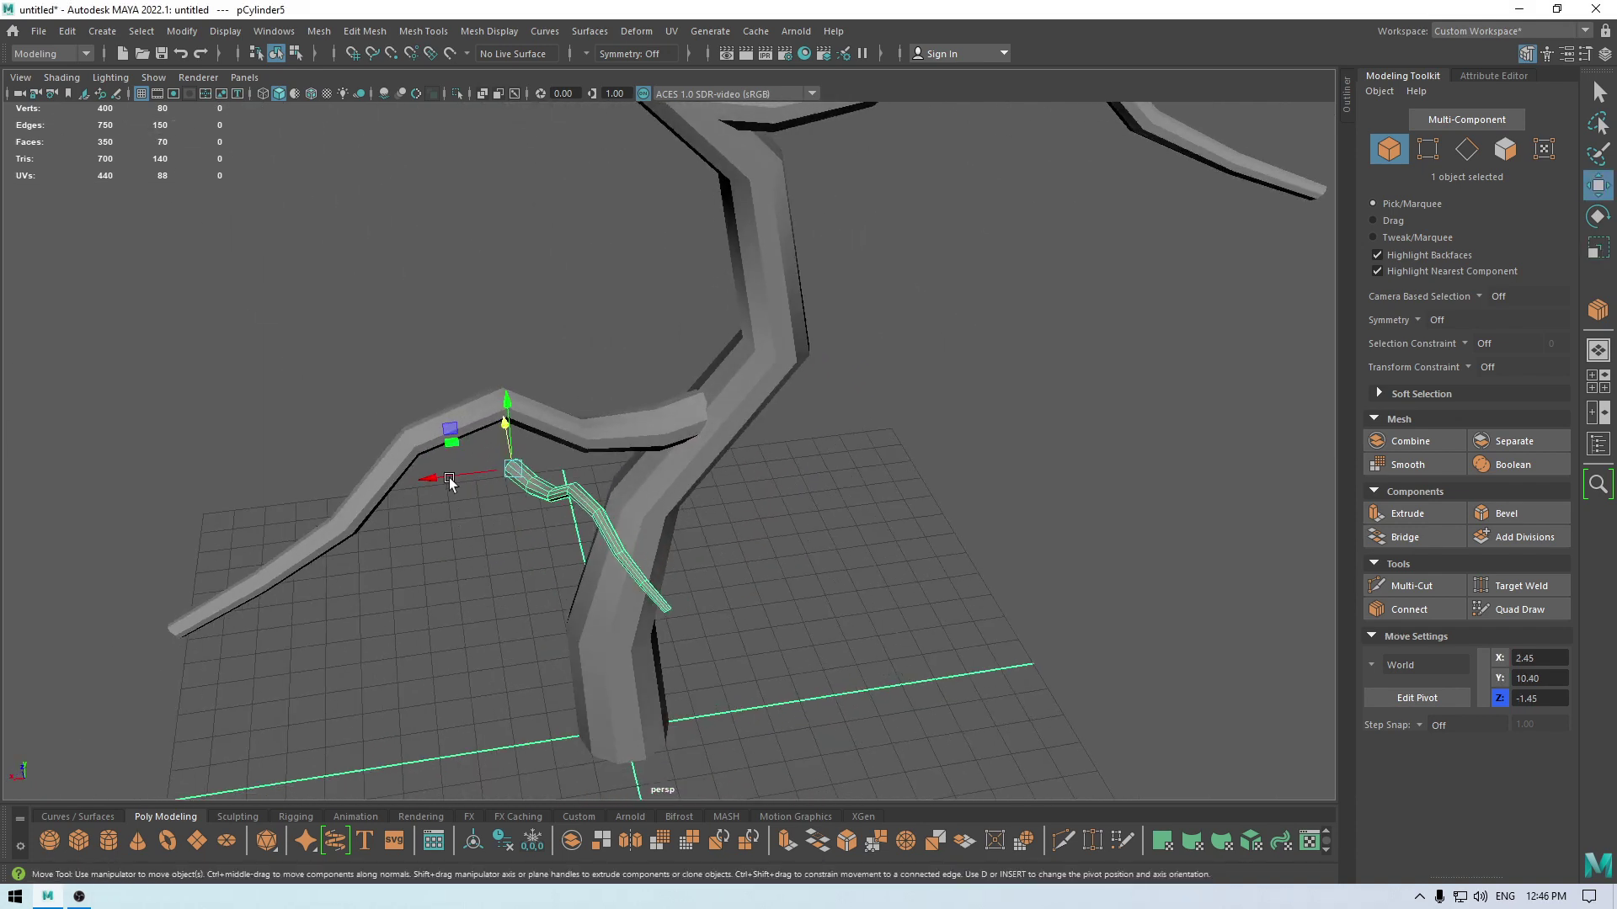
left_click_drag(438, 477, 554, 466)
left_click_drag(625, 389, 625, 368)
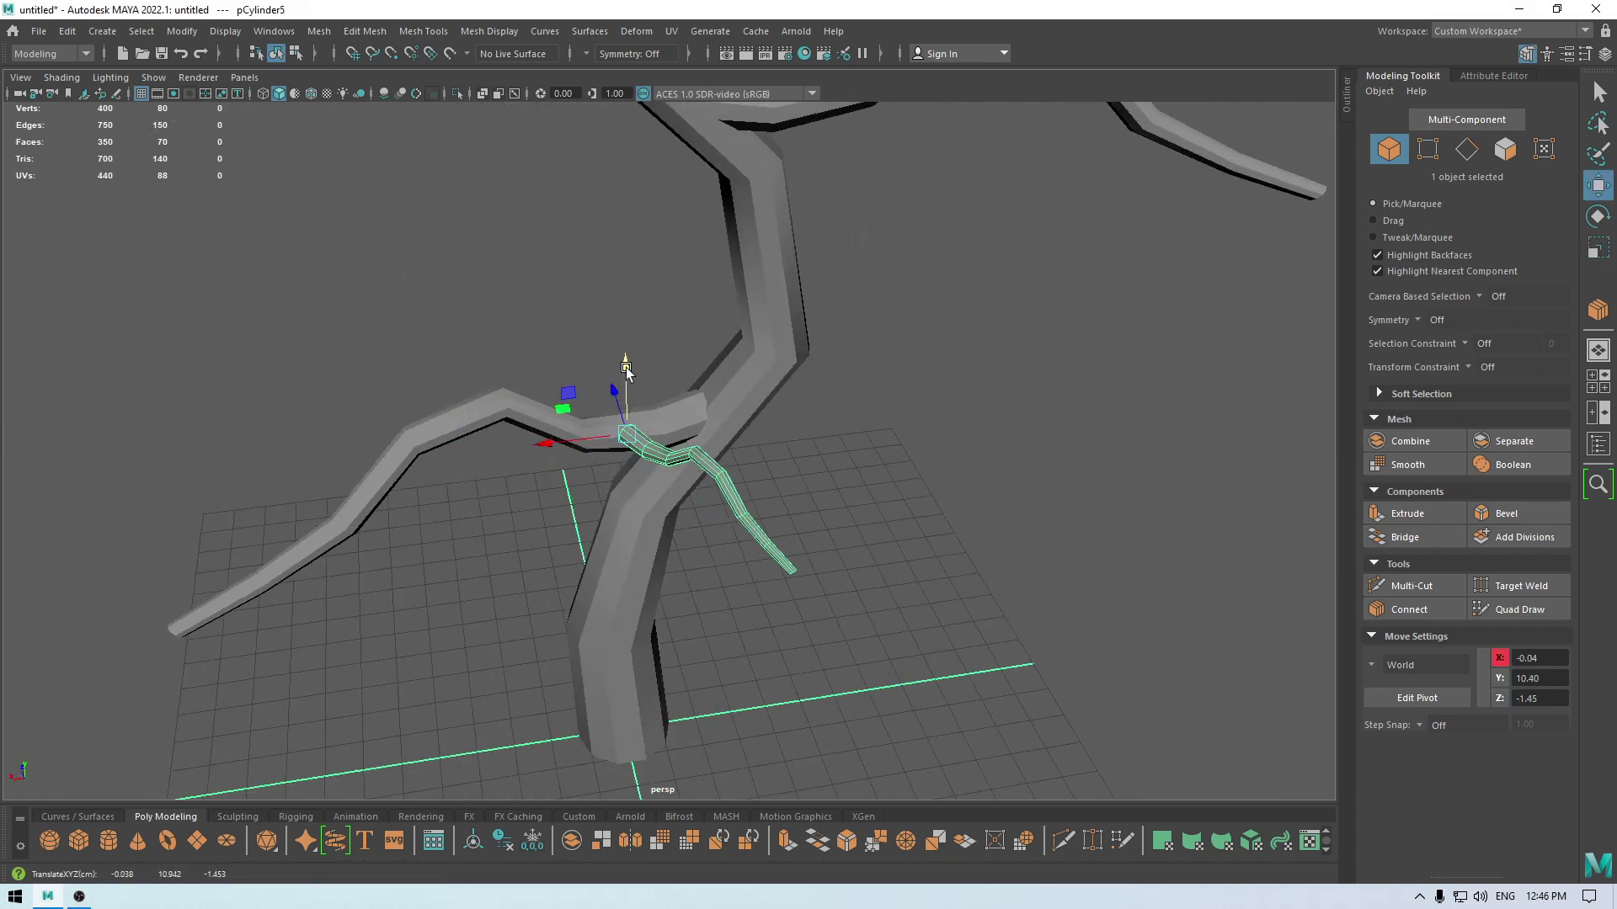
Step: Sink the twig's base into the lowest branch at about Y 10.56, Z -0.95
left_click_drag(674, 665, 850, 704, "alt")
scroll(850, 704, "up", 3)
left_click_drag(442, 439, 408, 433)
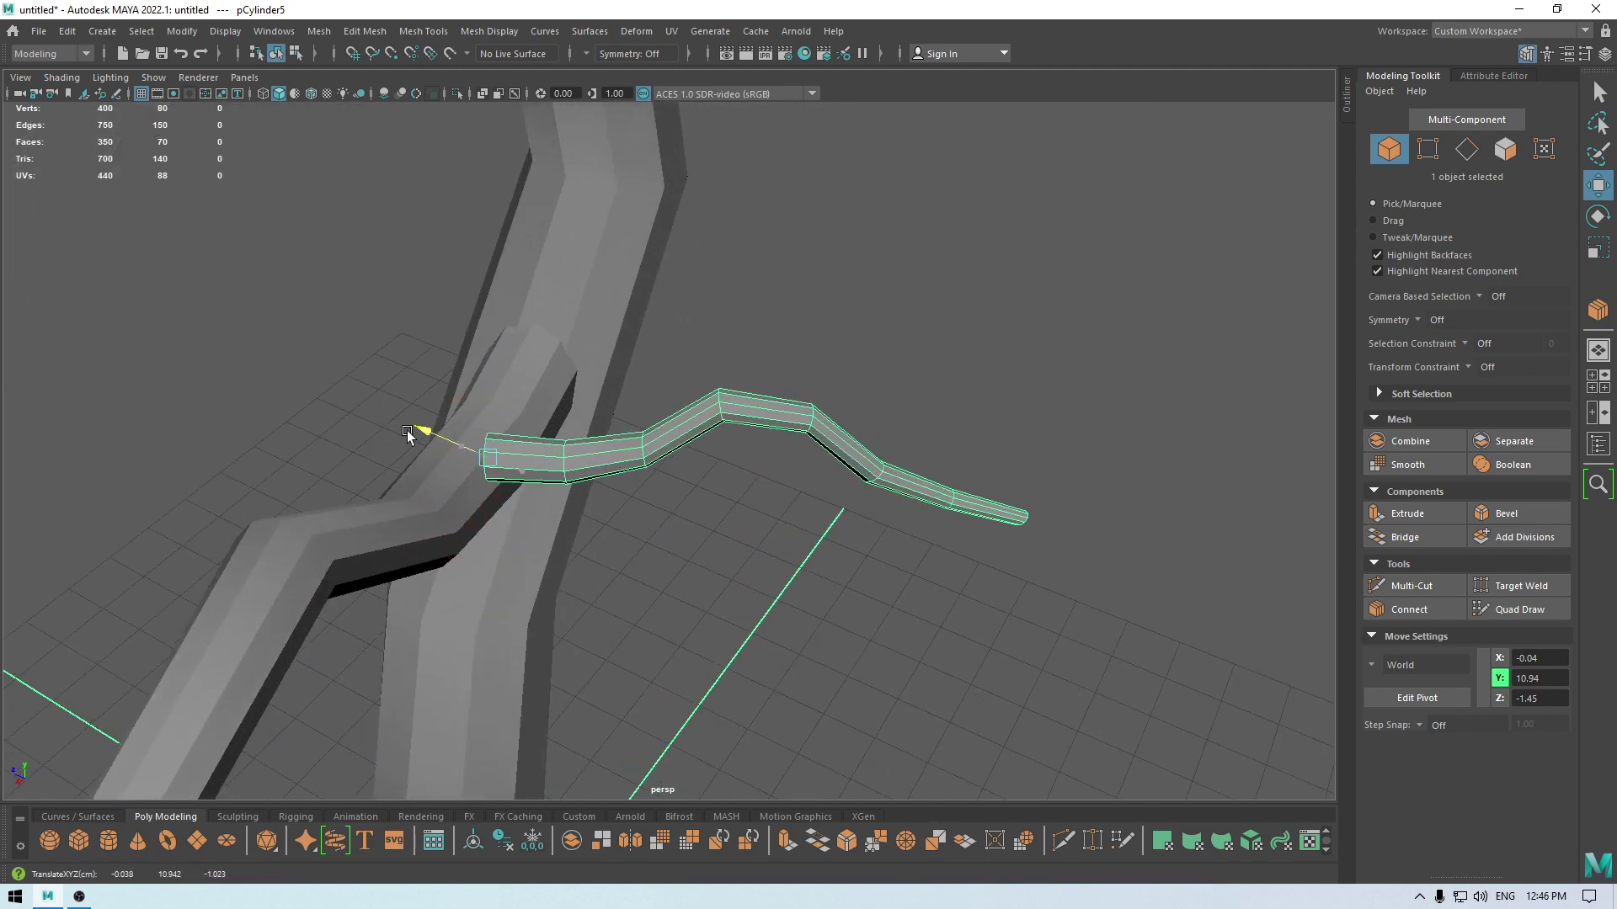
left_click_drag(481, 396, 423, 457)
left_click_drag(443, 521, 694, 684, "alt")
scroll(613, 483, "down", 7)
left_click(900, 550)
scroll(876, 471, "down", 7)
scroll(830, 488, "up", 6)
left_click(506, 417)
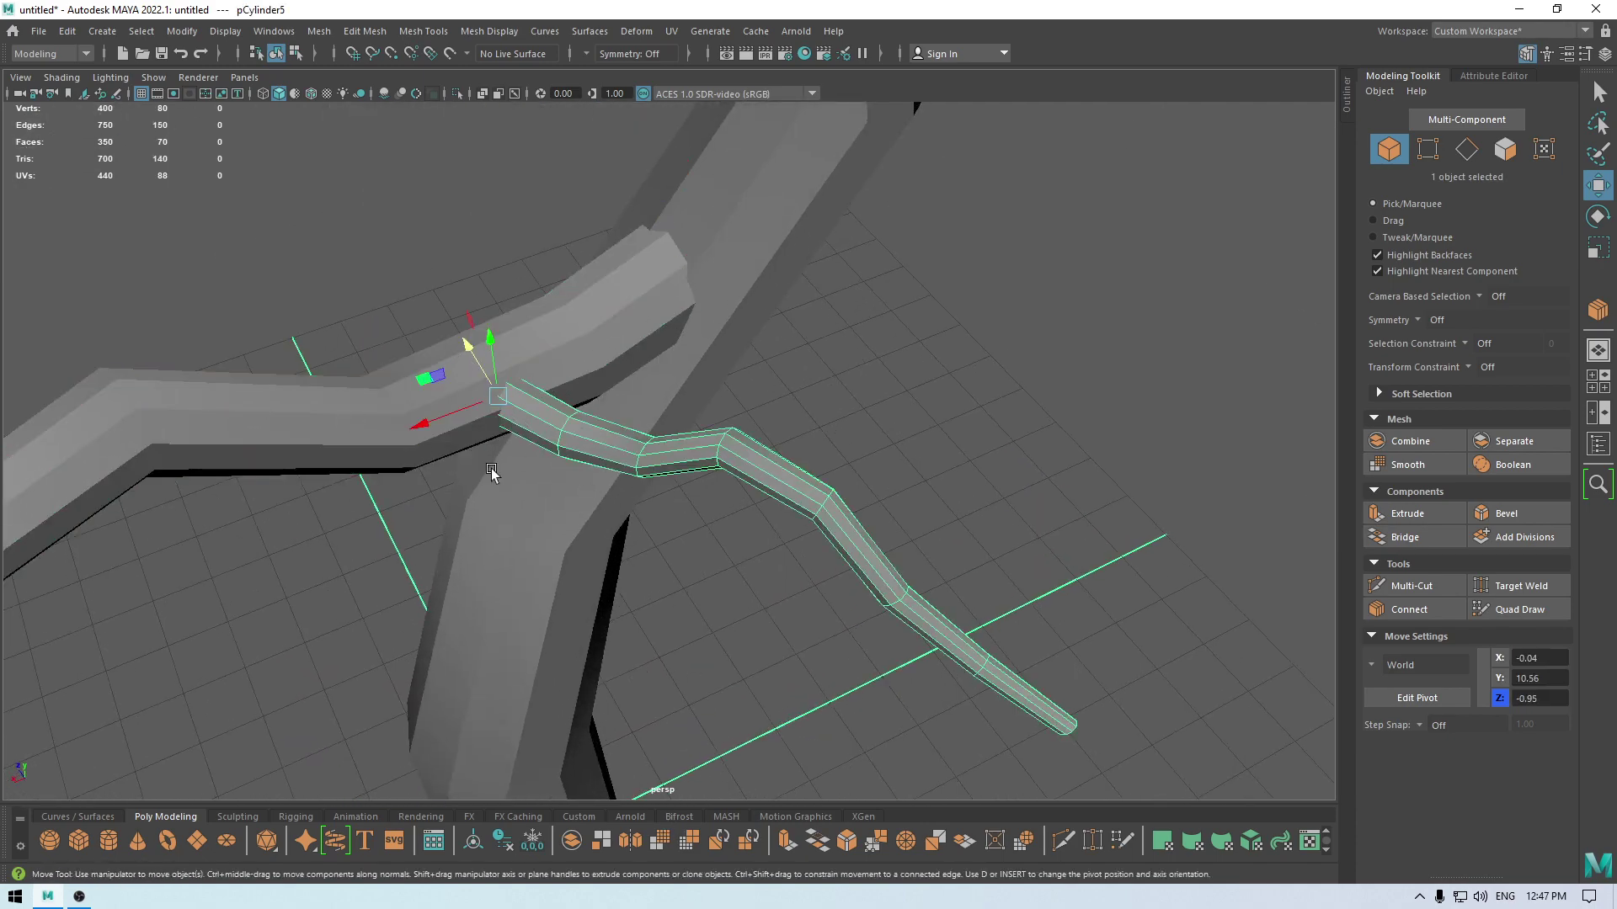
left_click_drag(492, 468, 947, 206, "alt")
Step: Select the trunk with all its branches and merge them with a Boolean Union
left_click(862, 296)
scroll(862, 295, "down", 5)
left_click_drag(975, 173, 383, 709)
left_click_drag(573, 547, 622, 458, "alt")
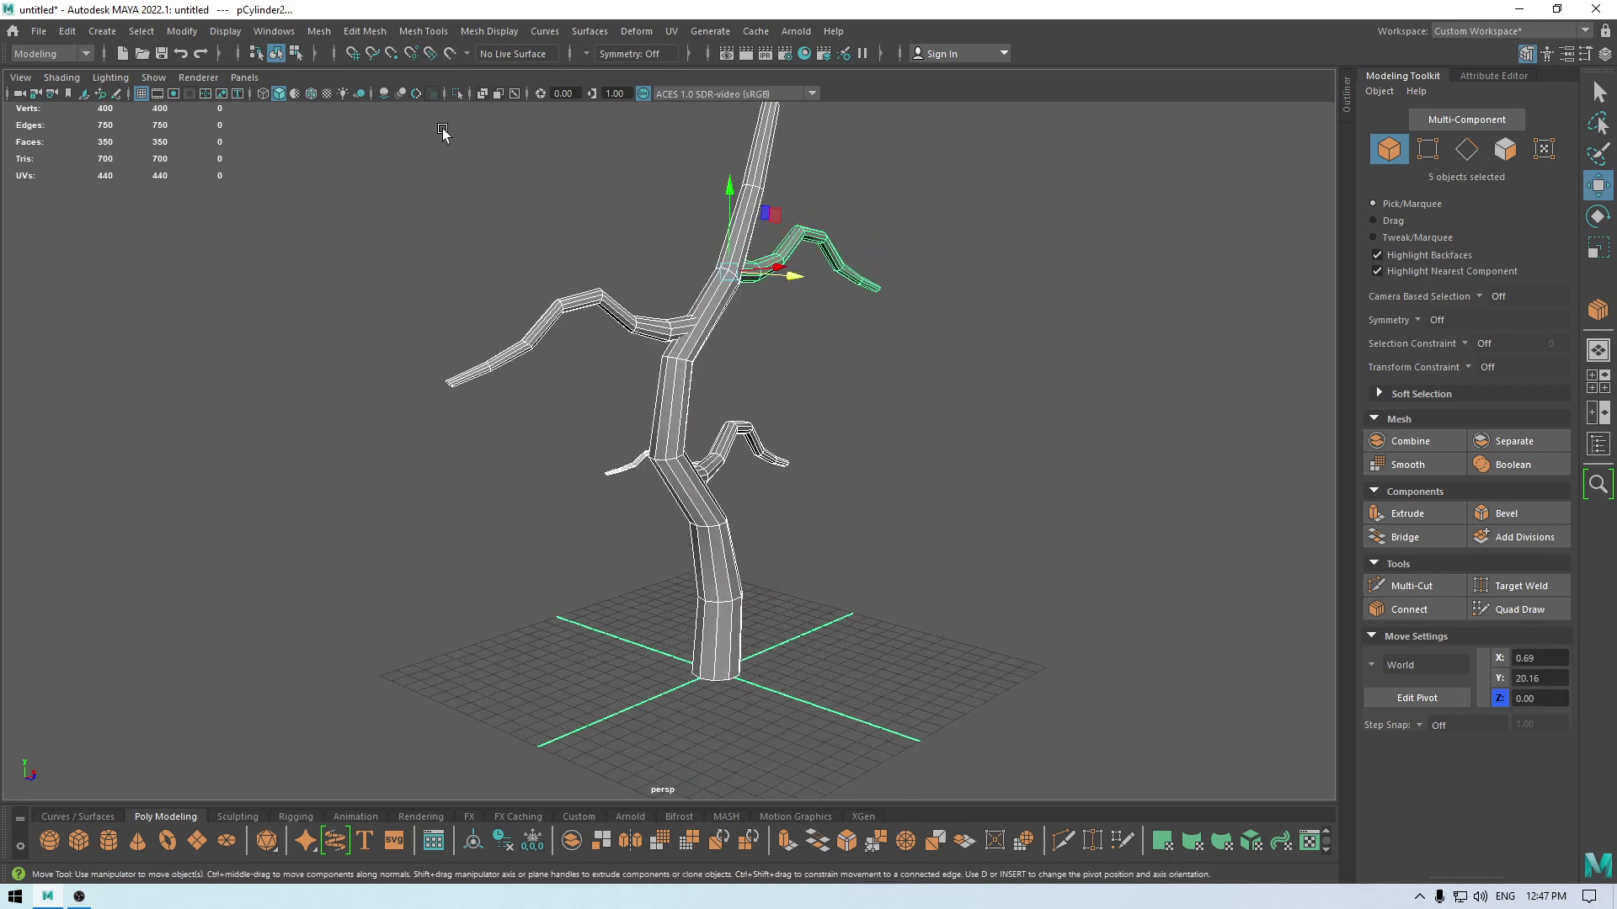
left_click(321, 35)
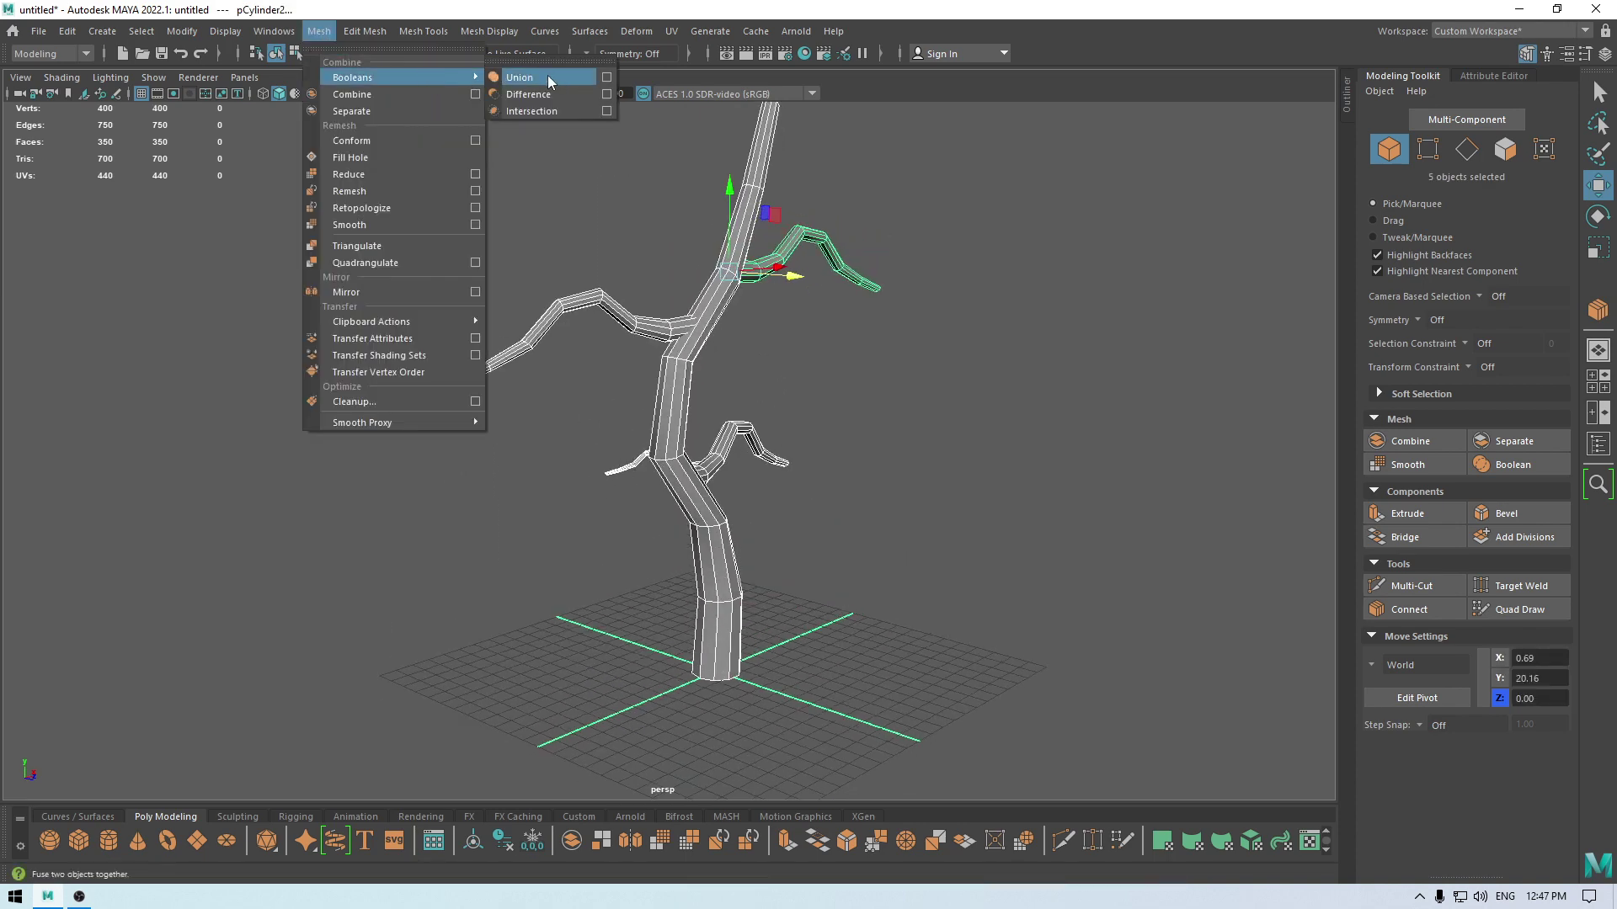
left_click(546, 78)
Step: Examine the union's edges and vertices where the lowest branch meets the trunk
left_click_drag(905, 587, 567, 677, "alt")
scroll(566, 677, "up", 4)
key("w")
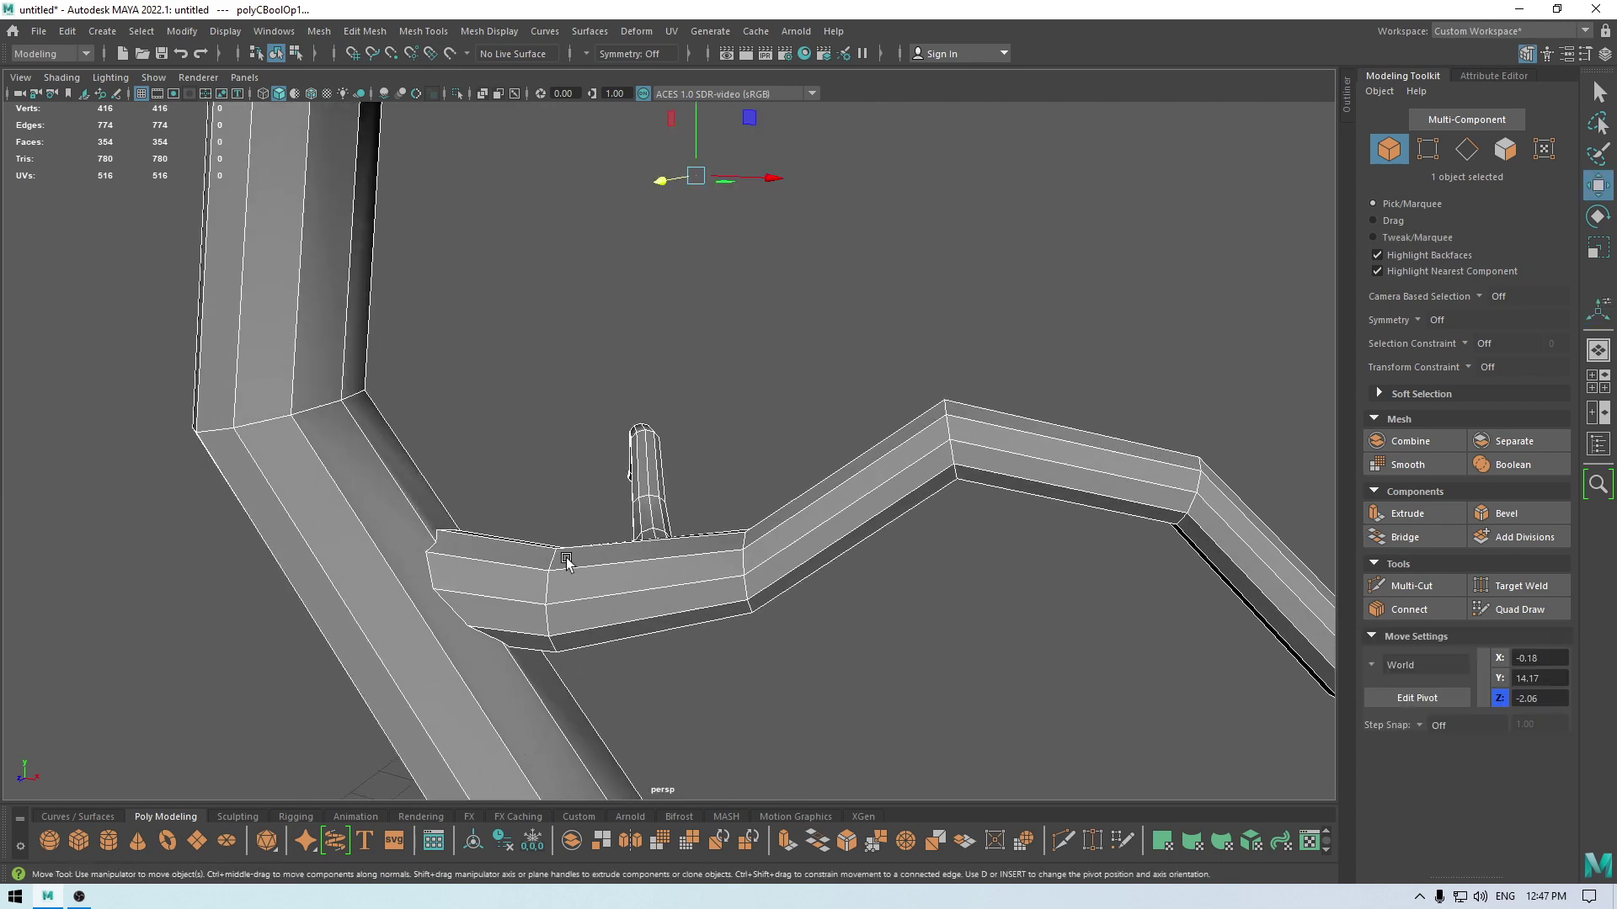
left_click_drag(528, 495, 491, 517, "alt")
scroll(542, 624, "up", 3)
left_click_drag(542, 624, 497, 573, "alt")
middle_click_drag(496, 573, 561, 517, "alt")
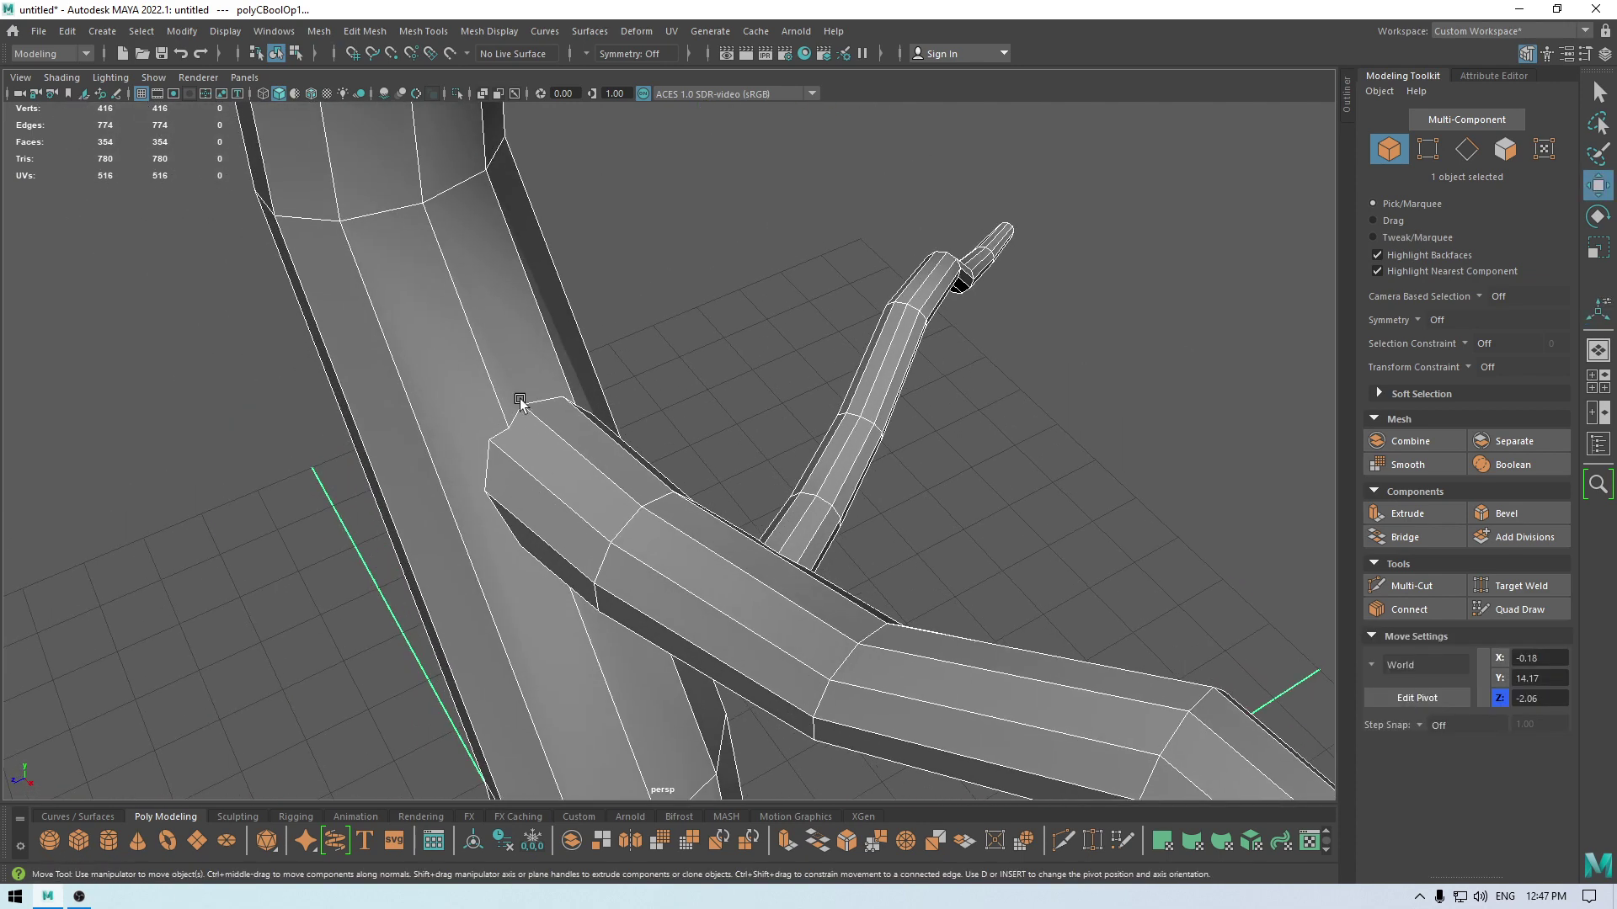
right_click_drag(521, 413, 435, 399)
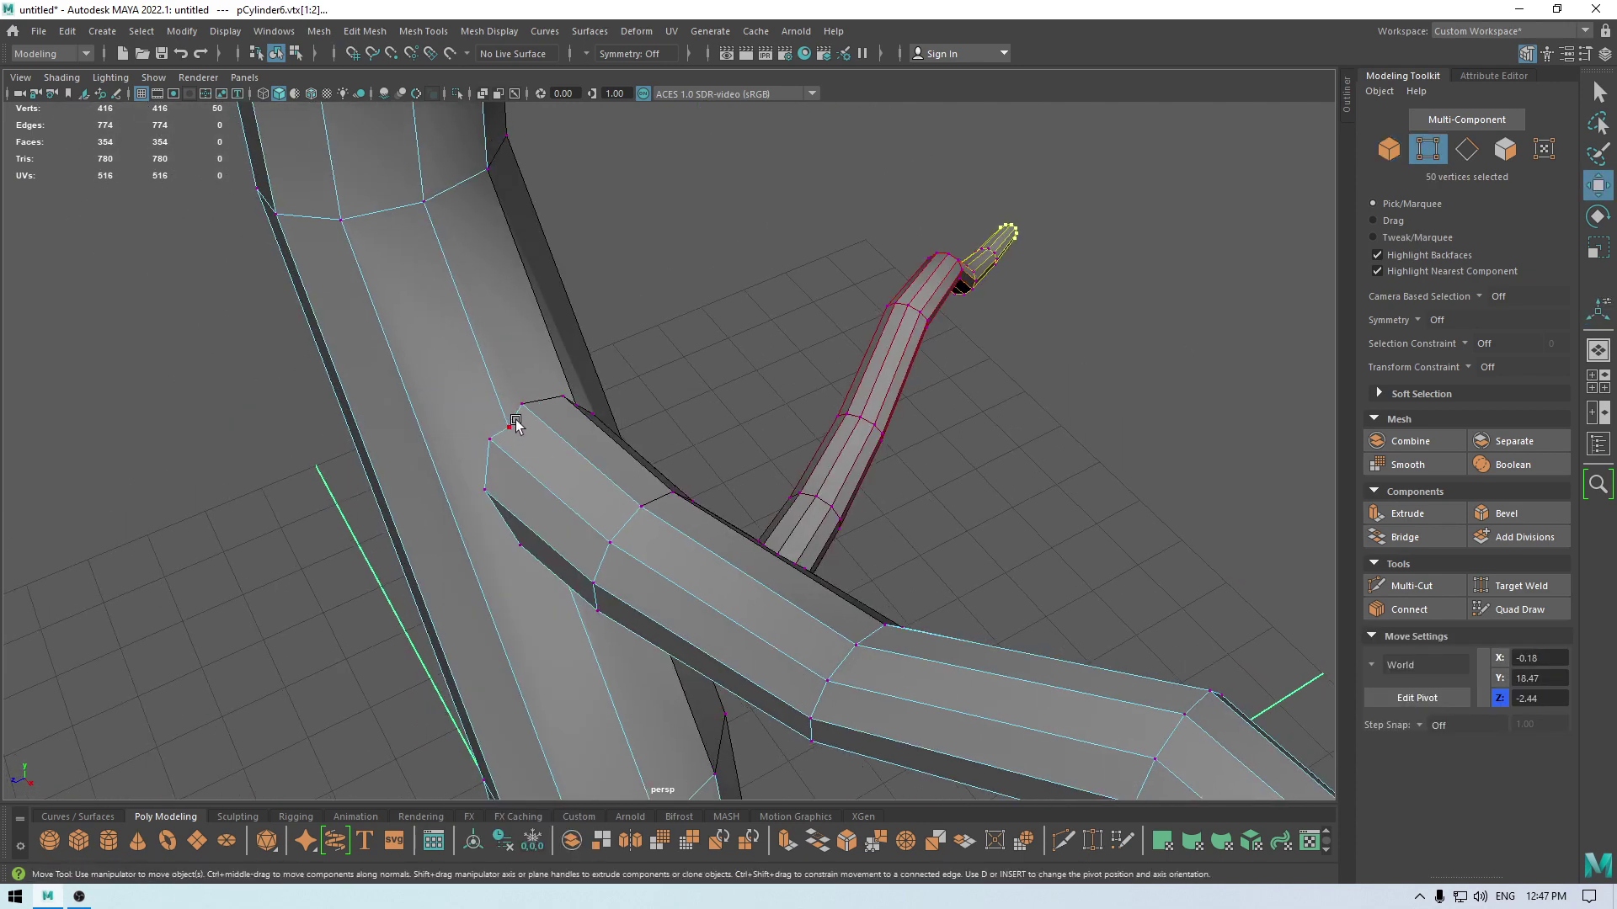
left_click_drag(517, 425, 501, 368, "alt")
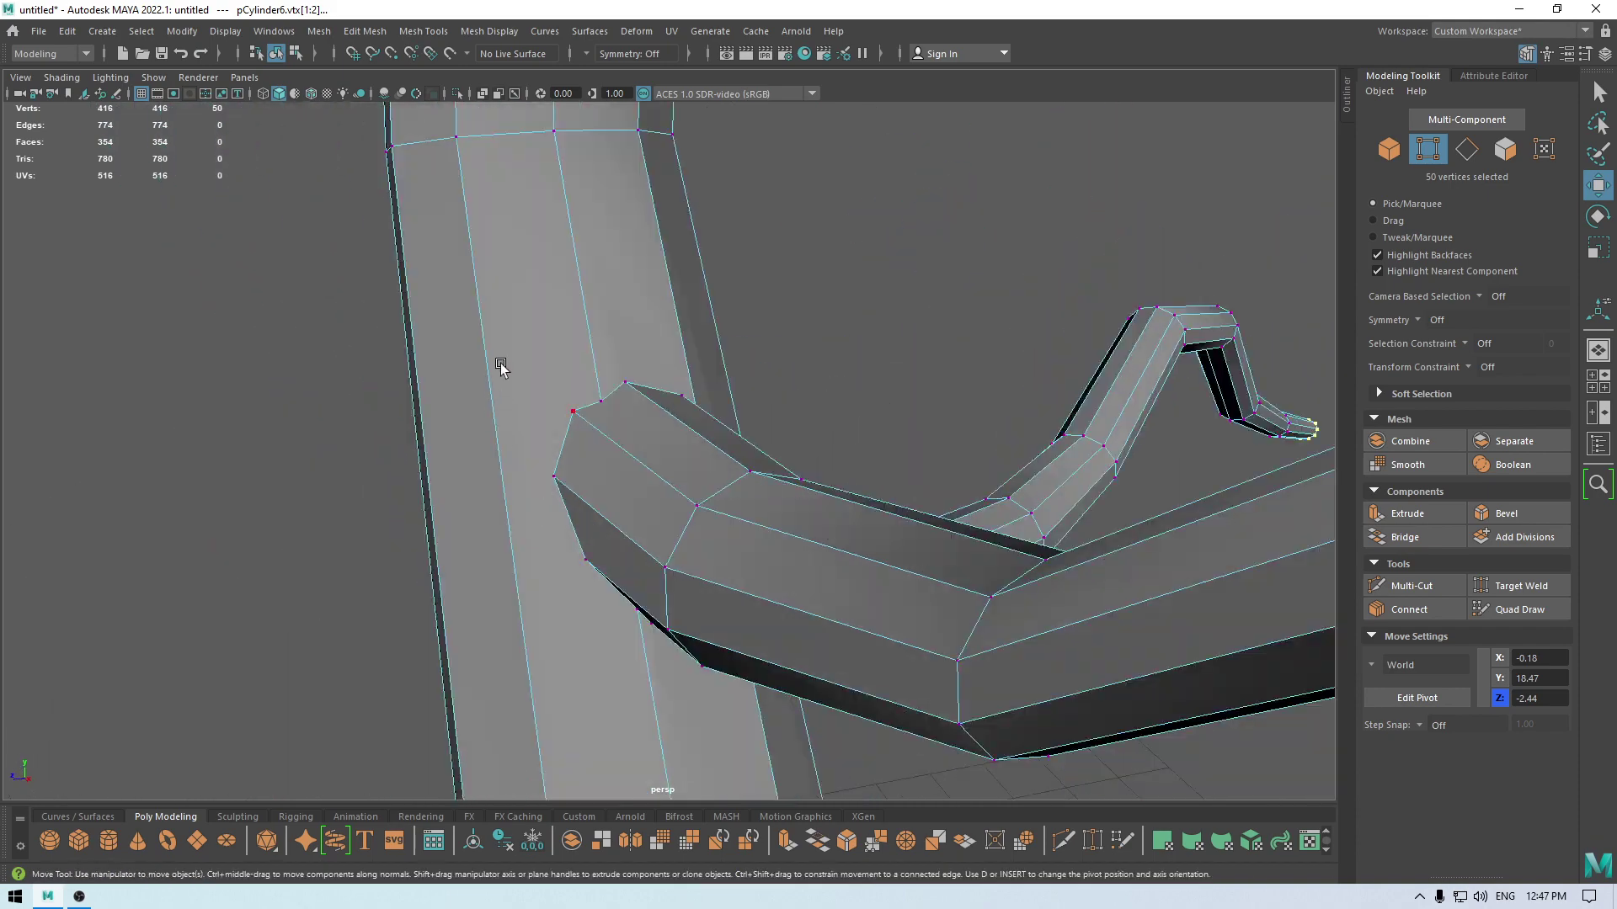
left_click_drag(555, 415, 577, 494, "alt")
right_click_drag(578, 495, 422, 108, "alt")
left_click_drag(539, 354, 611, 408, "alt")
right_click_drag(611, 409, 653, 263, "alt")
Step: Select the merged tree as a whole object and open the Retopologize options for it
left_click(842, 337)
left_click_drag(865, 518, 935, 363, "alt")
left_click_drag(961, 342, 663, 549)
right_click_drag(829, 431, 910, 729, "shift")
left_click_drag(790, 507, 751, 567, "alt")
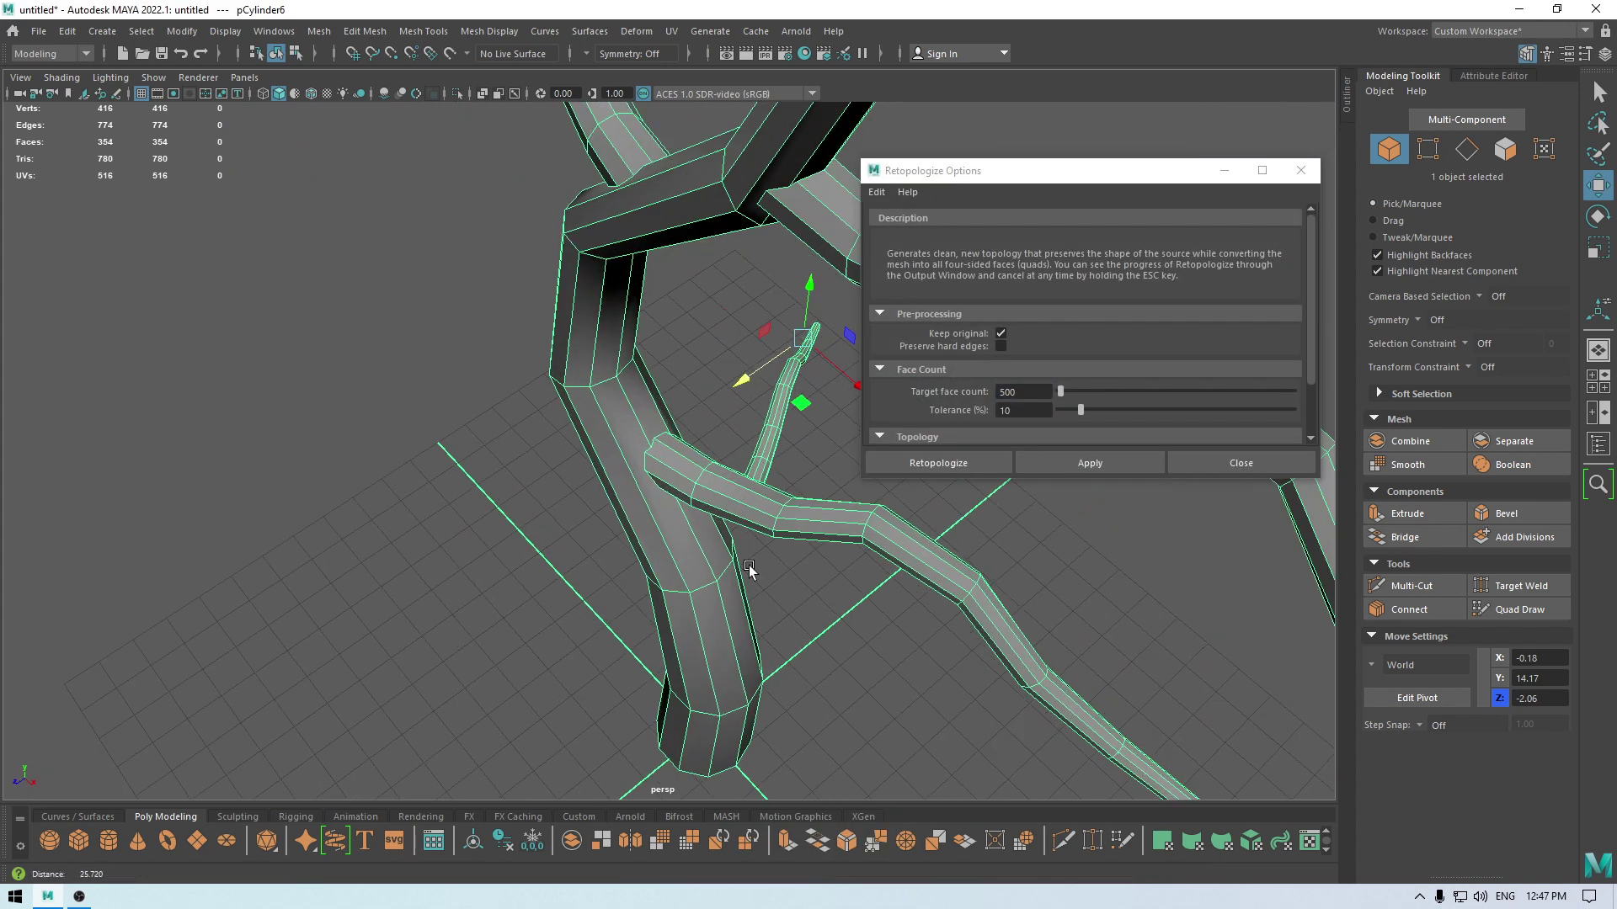
middle_click_drag(750, 567, 661, 614, "alt")
left_click_drag(661, 614, 686, 582, "alt")
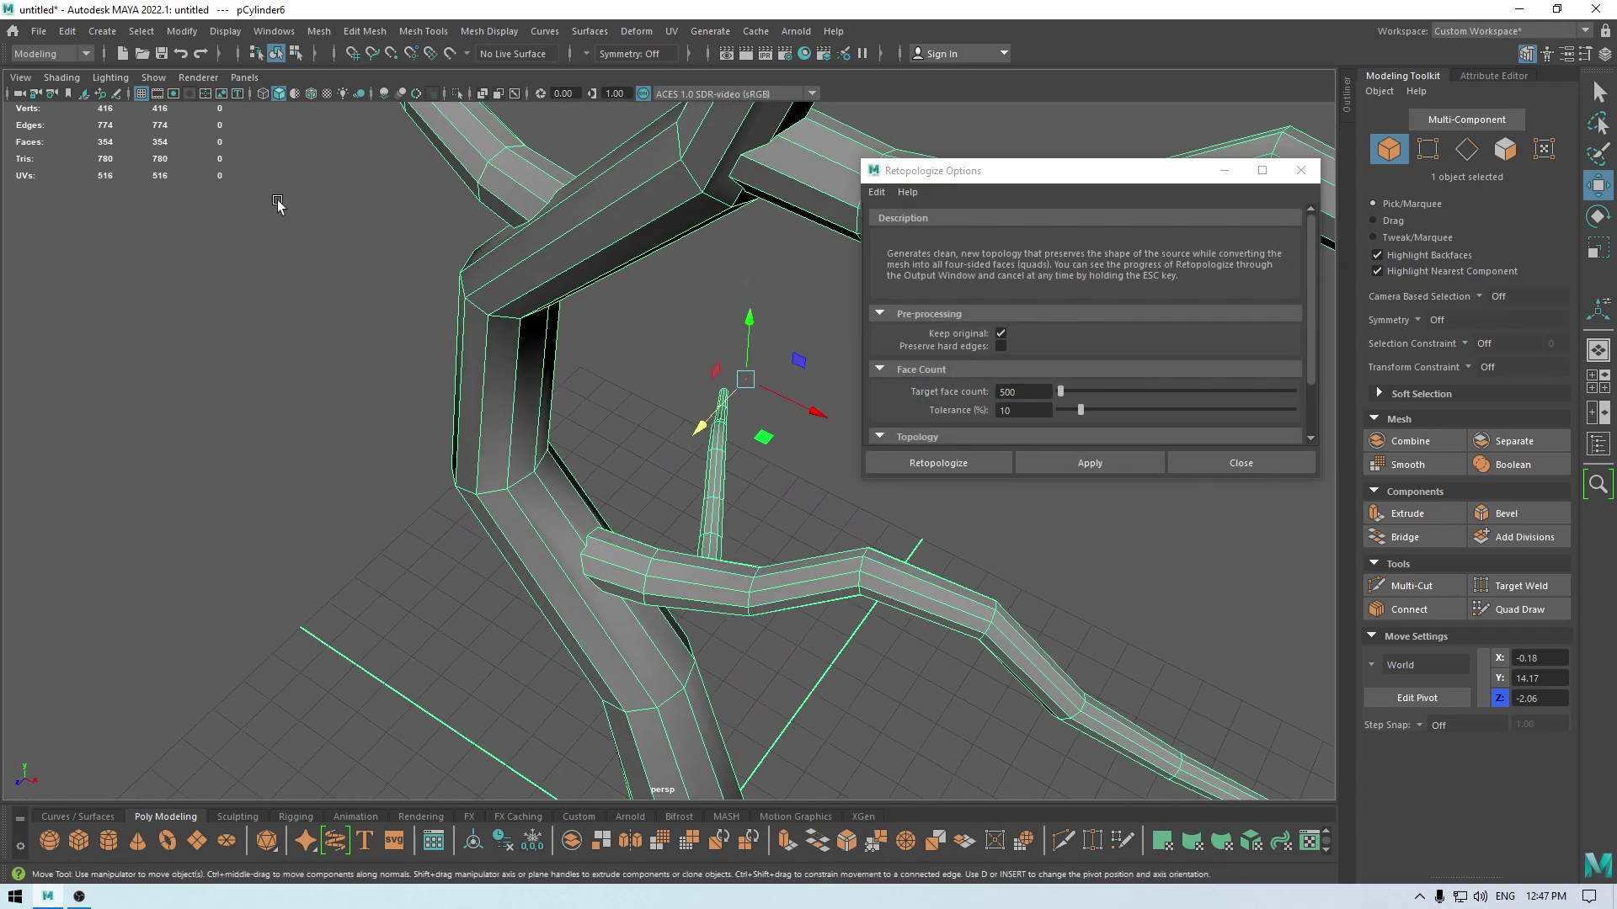
Step: Set the target face count to 700 and apply Retopologize to the tree
left_click(1016, 392)
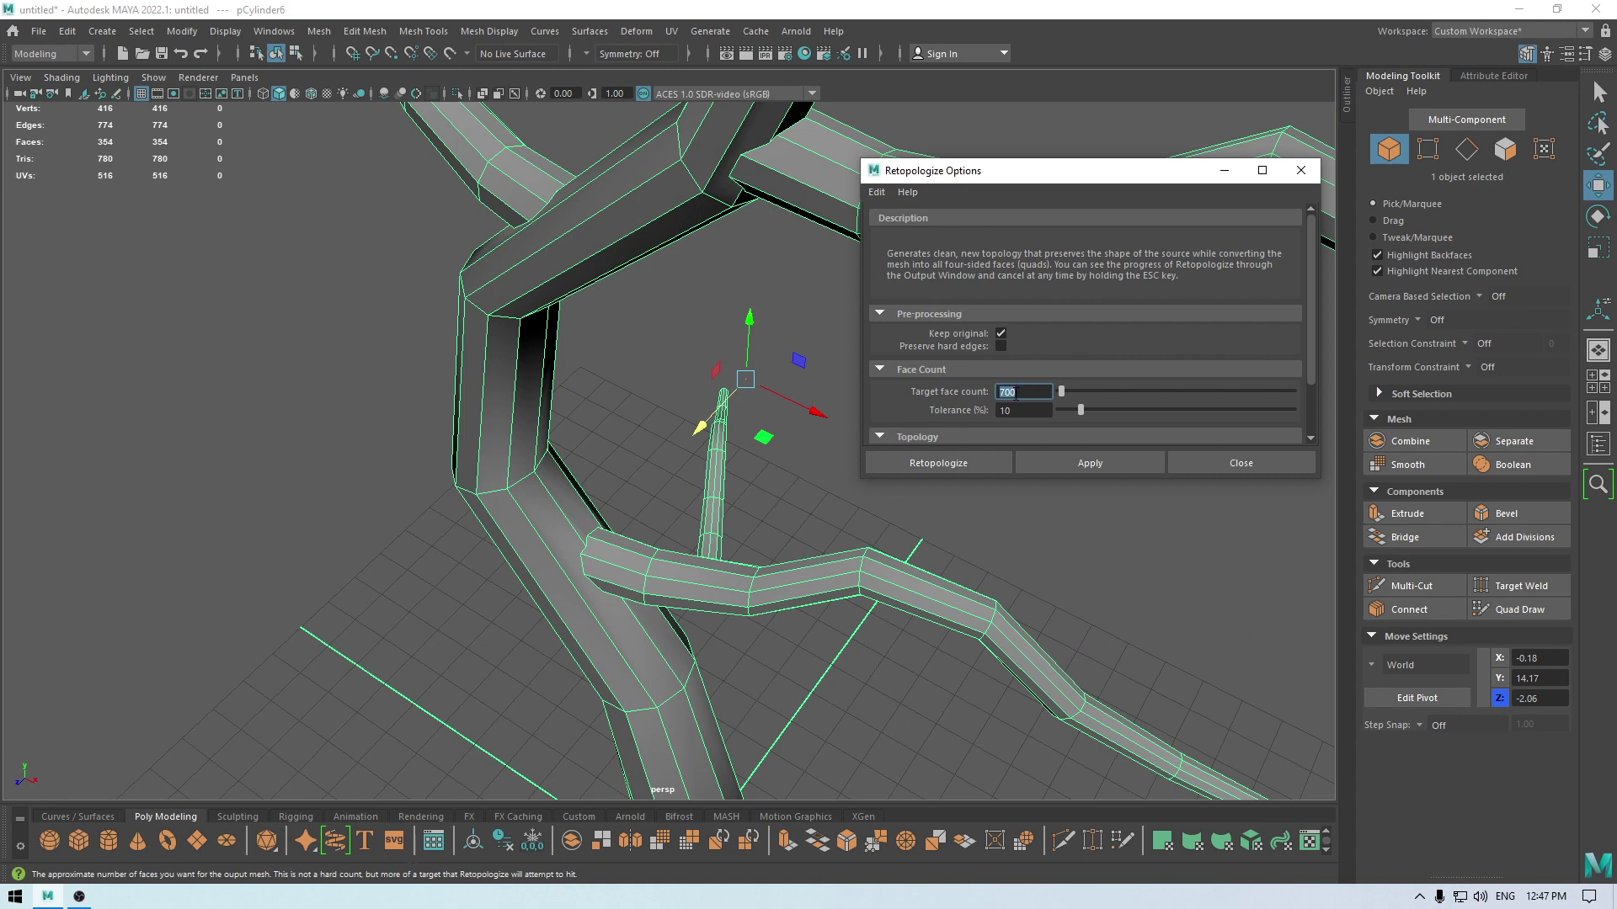
left_click_drag(633, 389, 783, 471, "alt")
left_click(1058, 460)
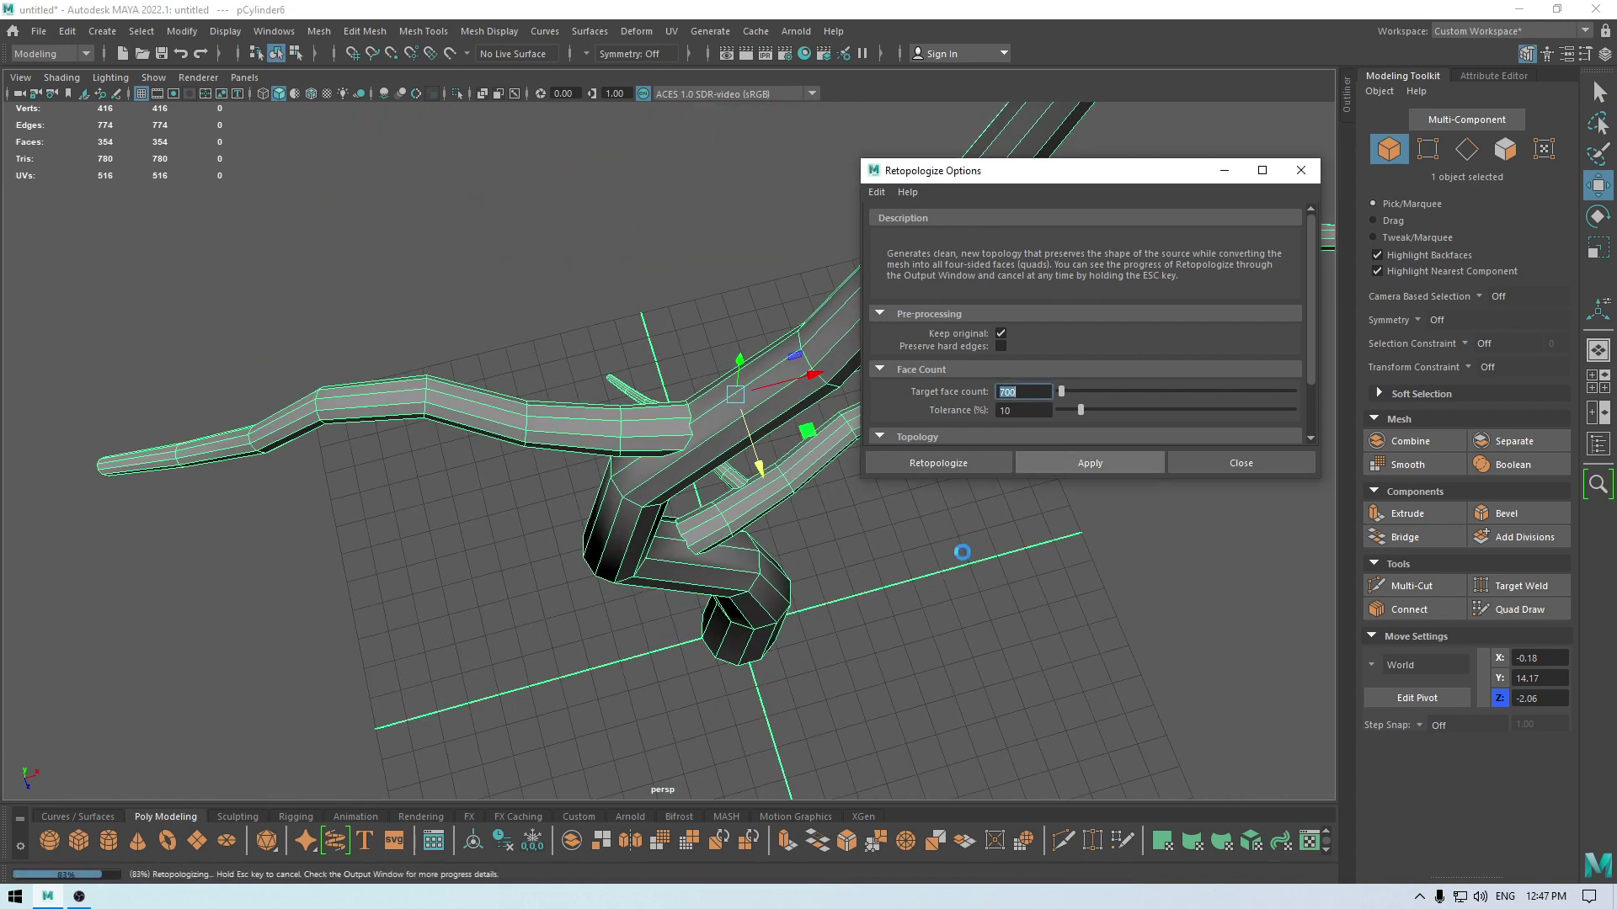
Step: Close the Retopologize options and examine the tree's new quad mesh along the trunk and branches
left_click_drag(962, 552, 842, 602, "alt")
left_click(1238, 462)
left_click_drag(1160, 546, 942, 522, "alt")
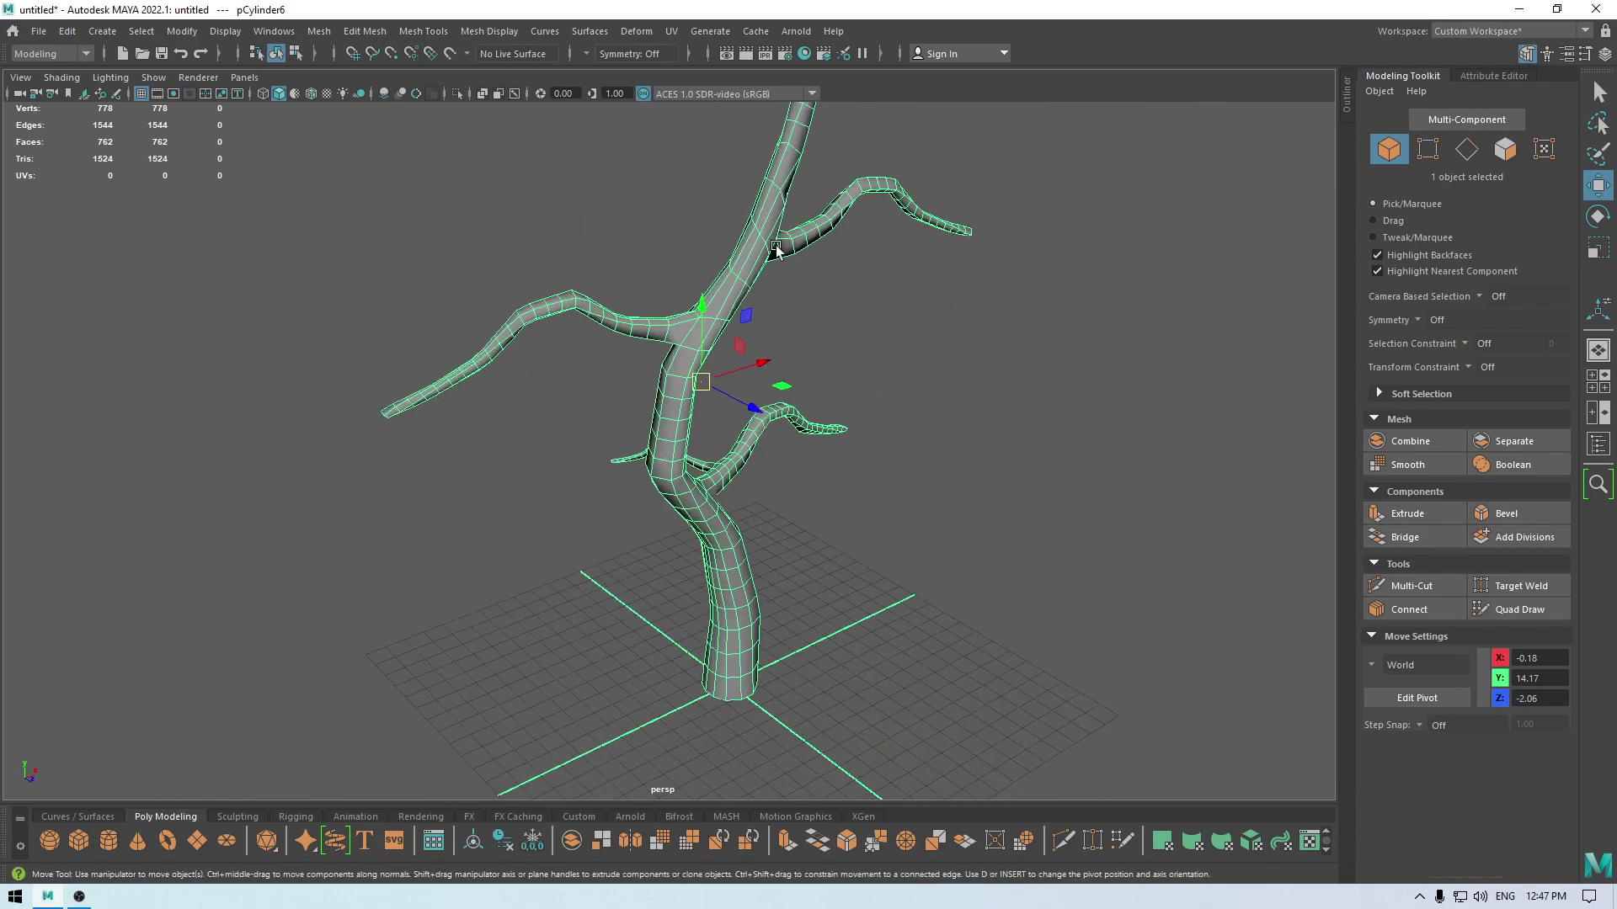
left_click_drag(777, 250, 876, 421, "alt")
scroll(901, 580, "up", 6)
middle_click_drag(893, 584, 780, 660, "alt")
left_click_drag(780, 661, 842, 564, "alt")
left_click_drag(741, 536, 543, 287, "alt")
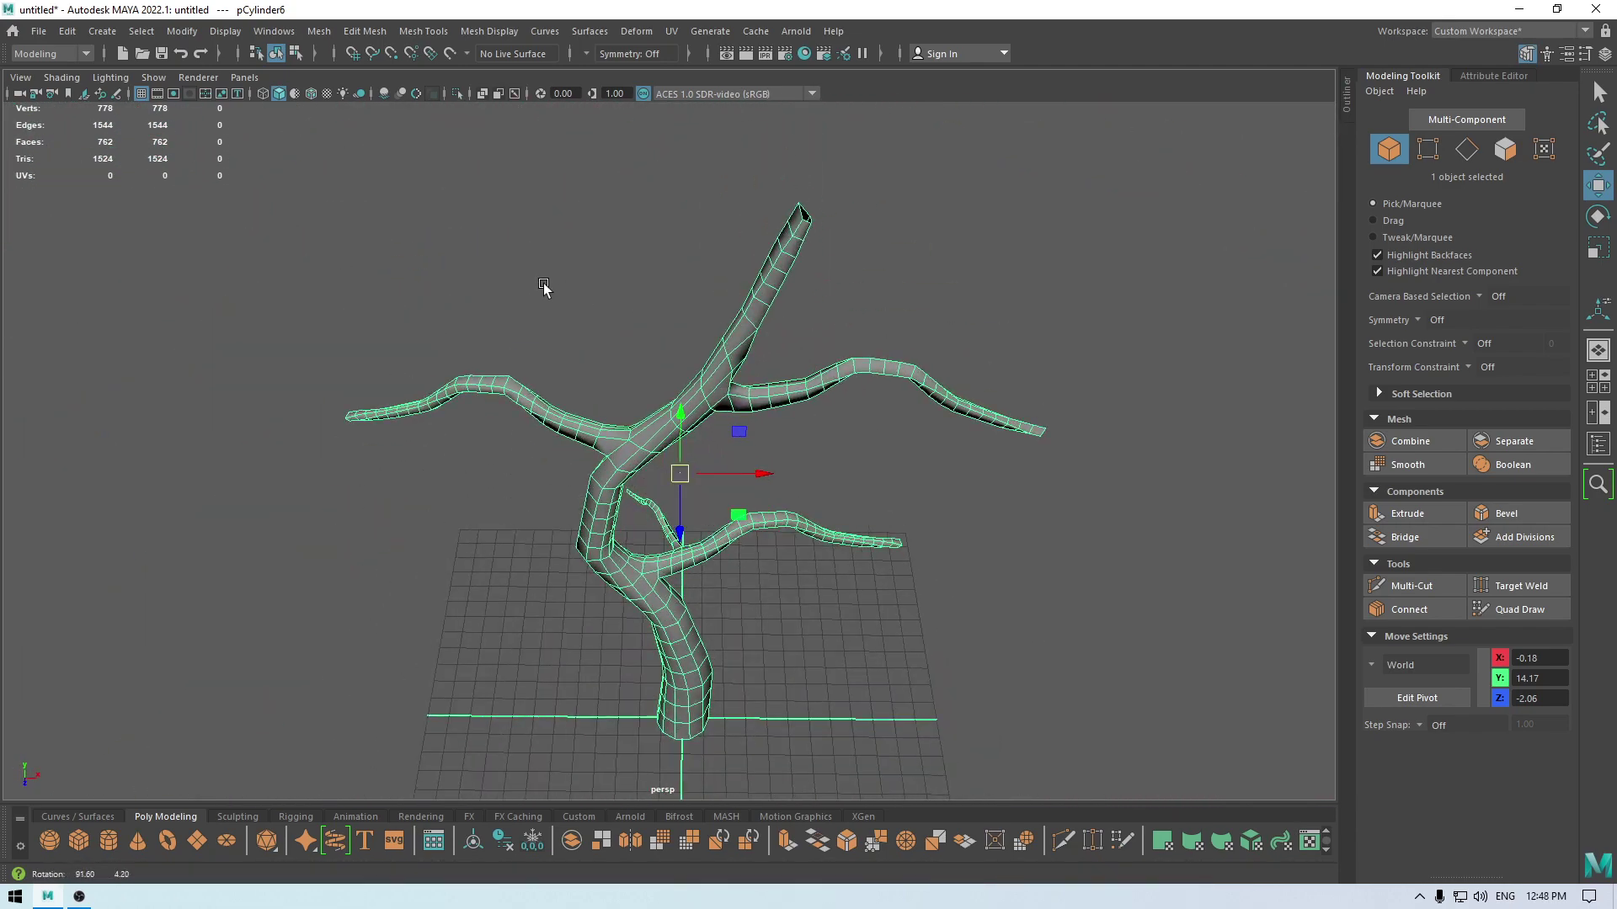
Step: Display the retopologized tree with smooth mesh preview and deselect it
key("g")
left_click(1021, 660)
left_click_drag(1020, 660, 1034, 509, "alt")
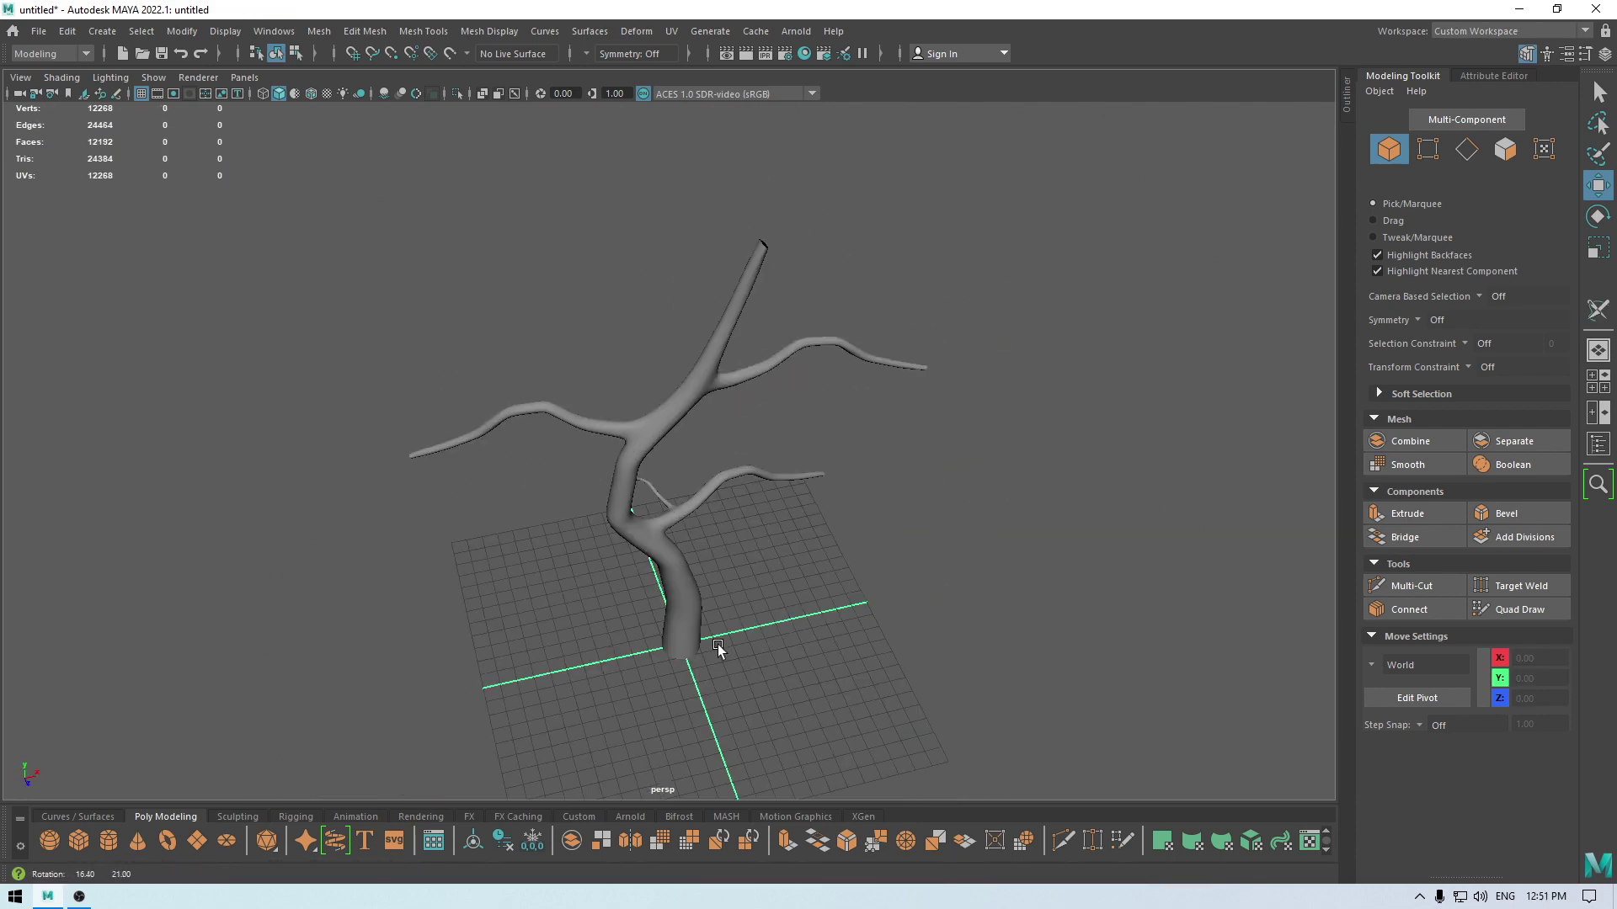
left_click_drag(718, 649, 660, 559, "alt")
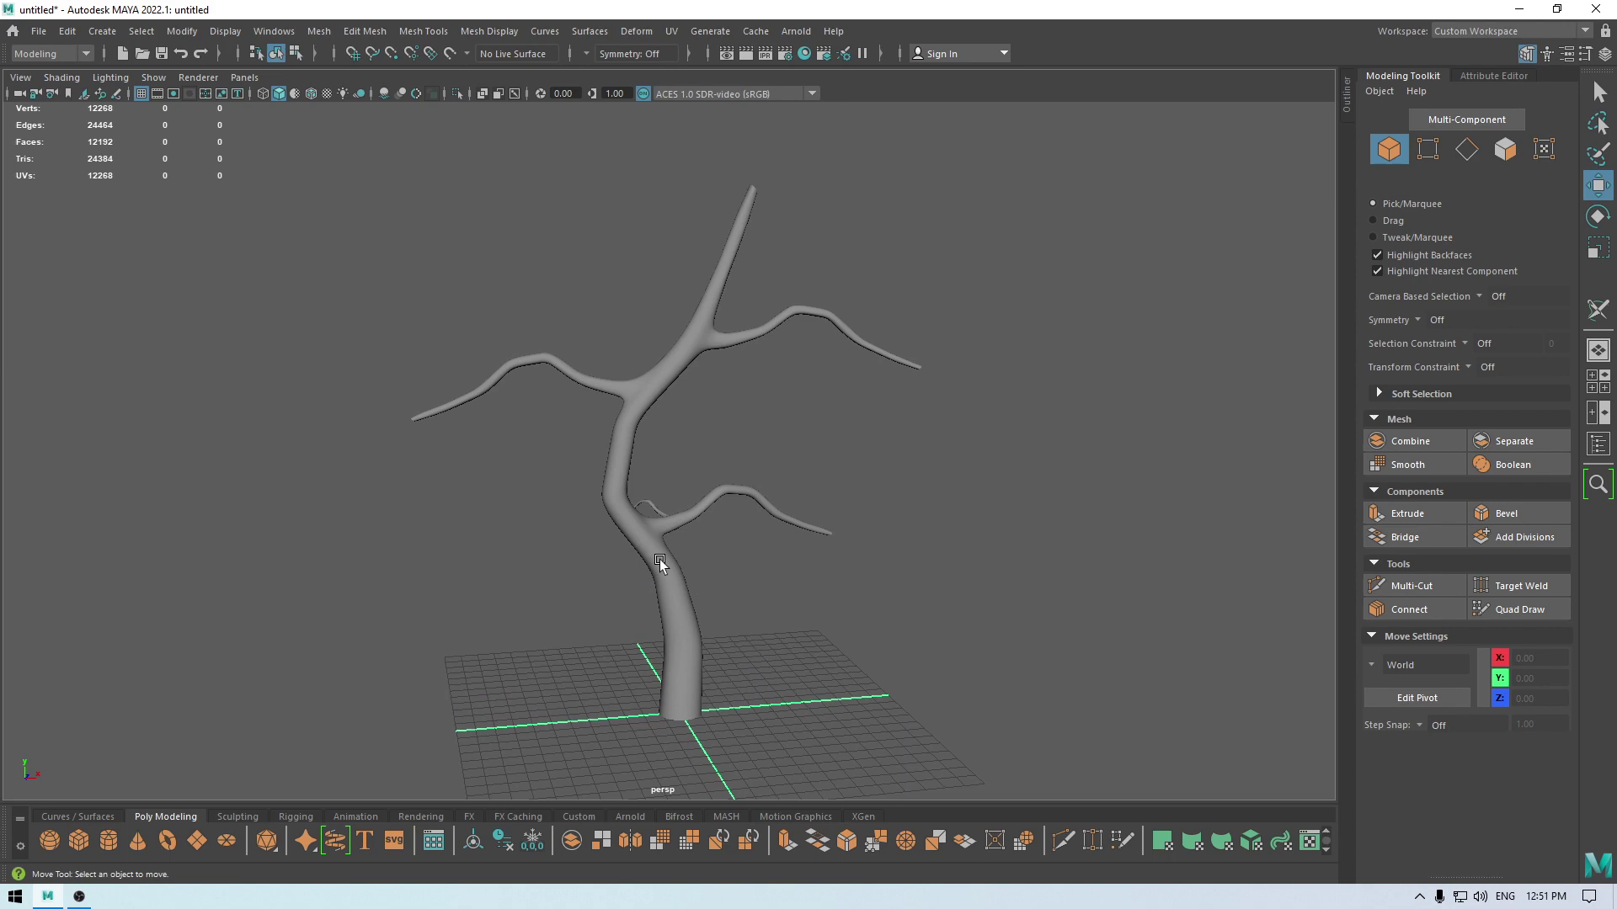
Step: Assign a new Blinn material to the tree and open that material's attributes
left_click(660, 559)
right_click(660, 559)
mouse_move(687, 880)
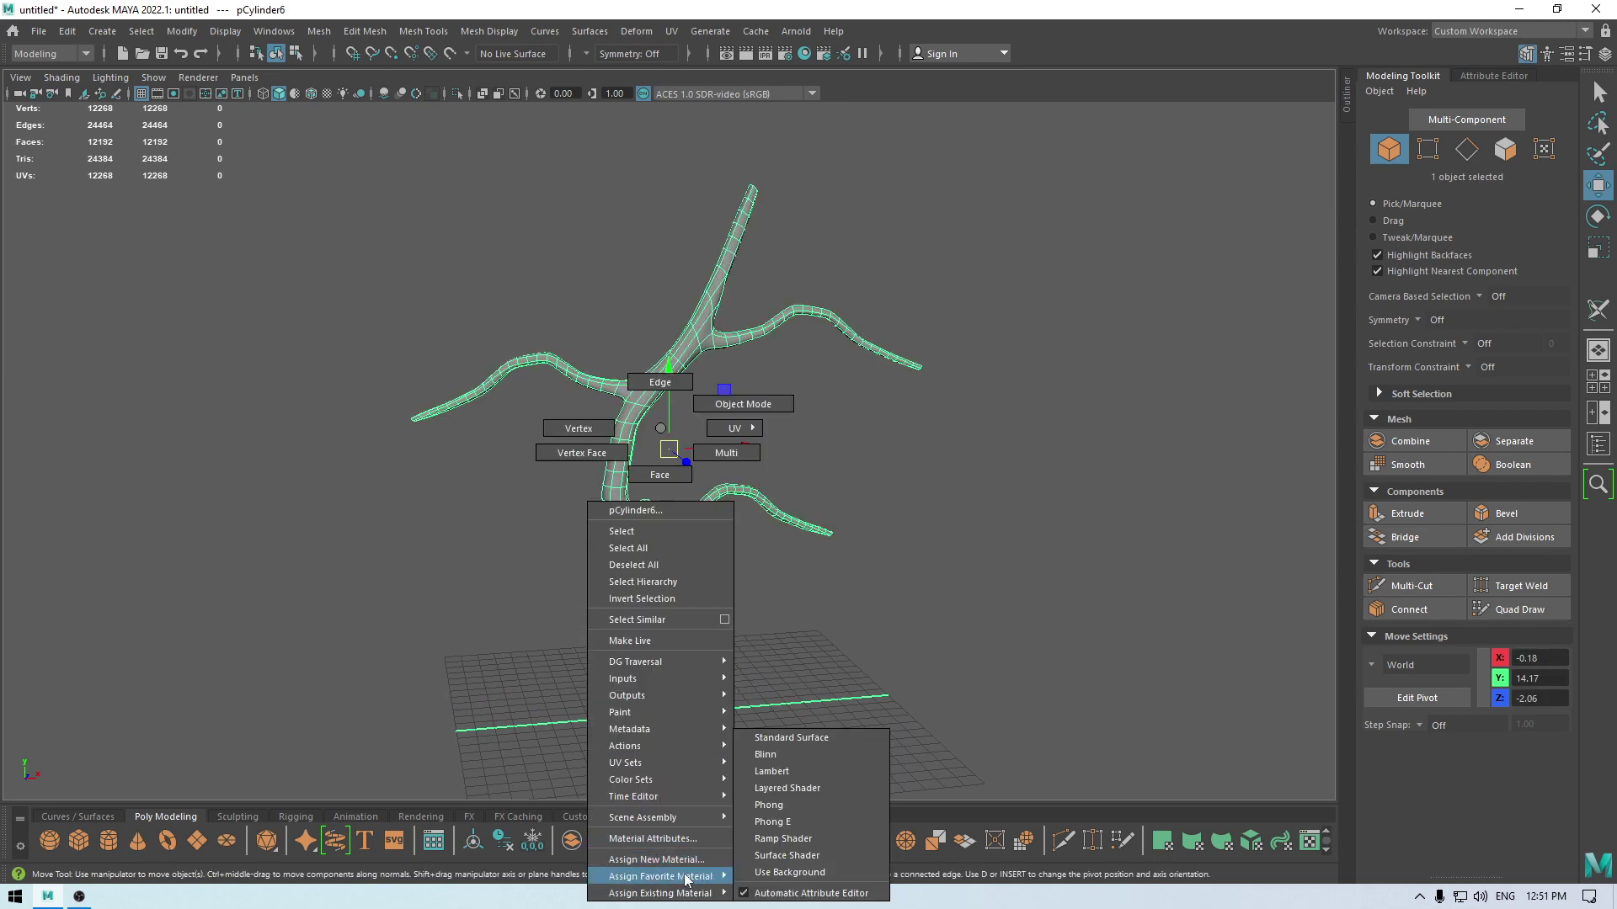
left_click(808, 755)
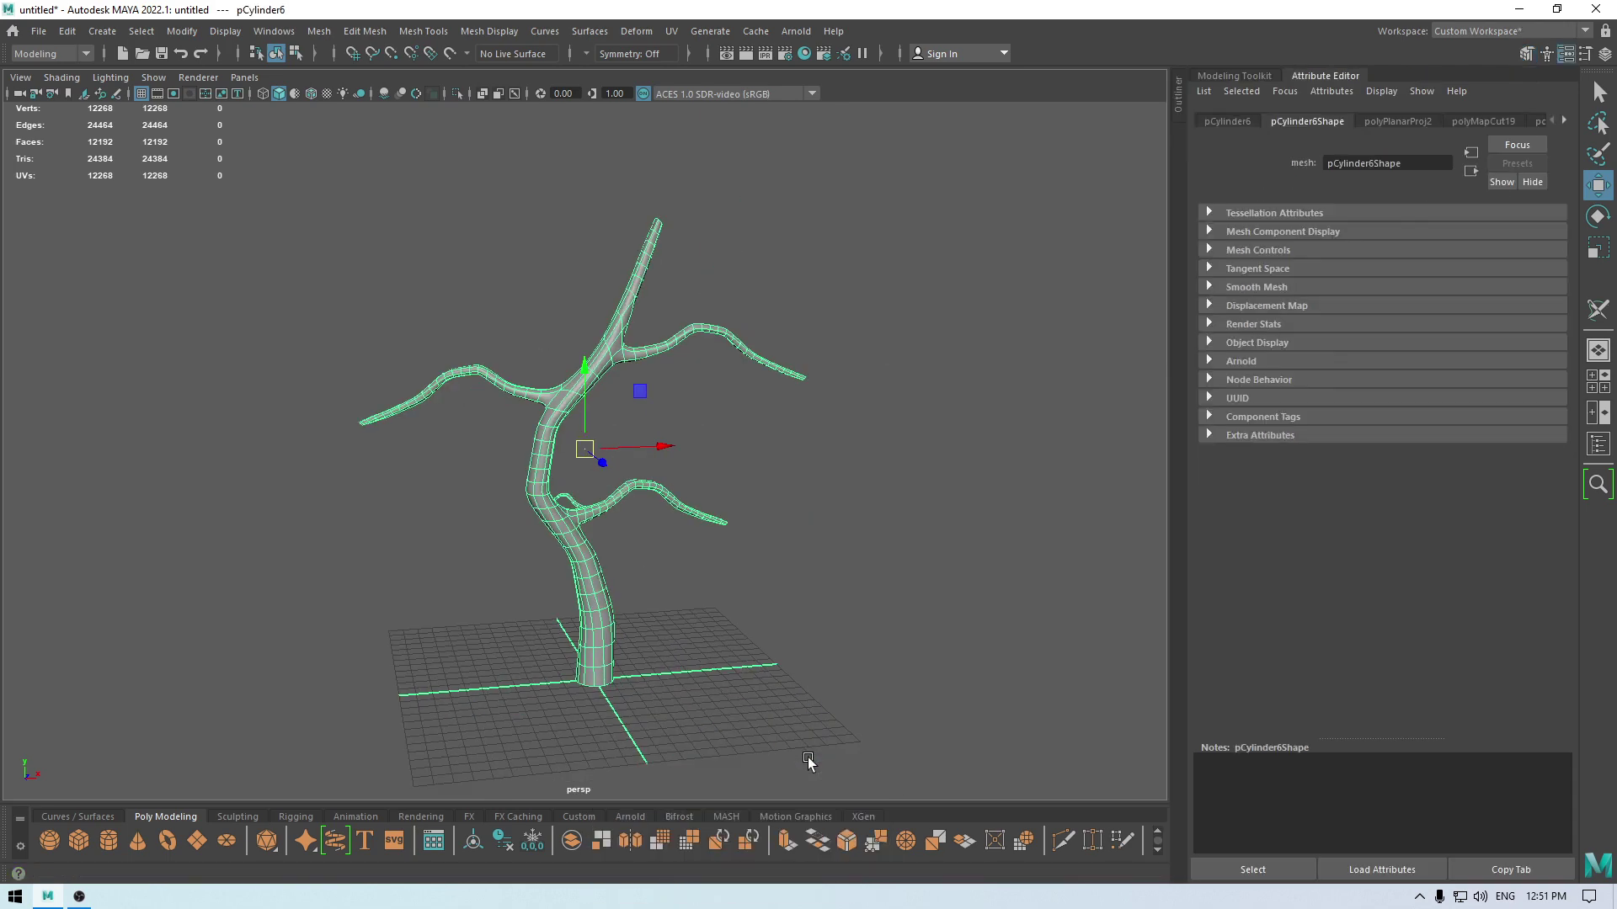
left_click(1565, 120)
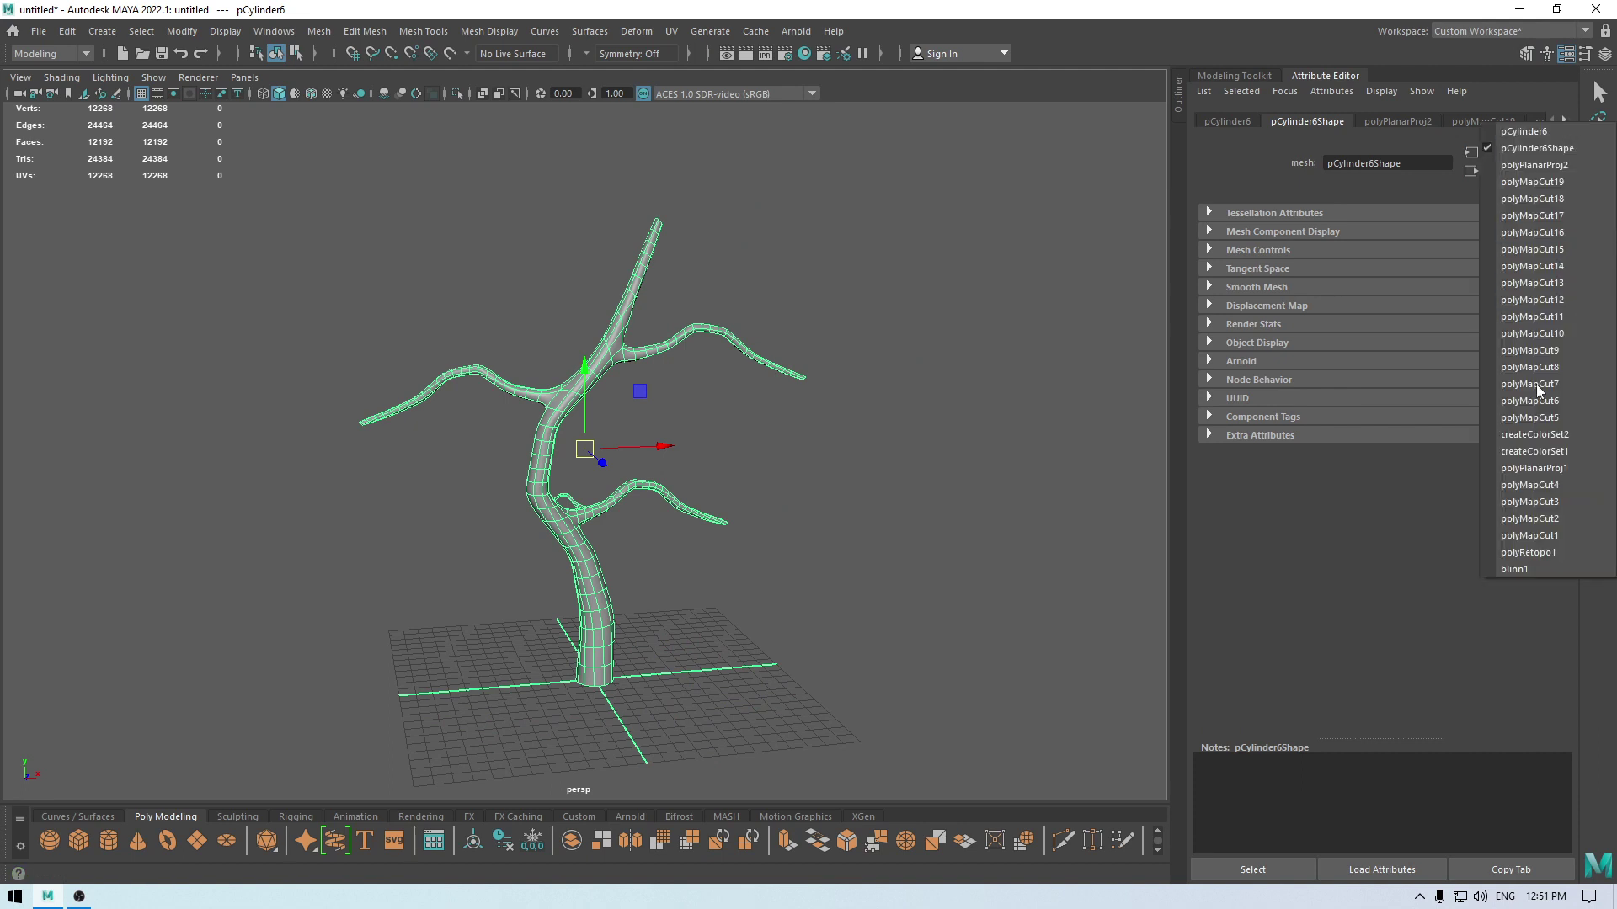
left_click(1542, 569)
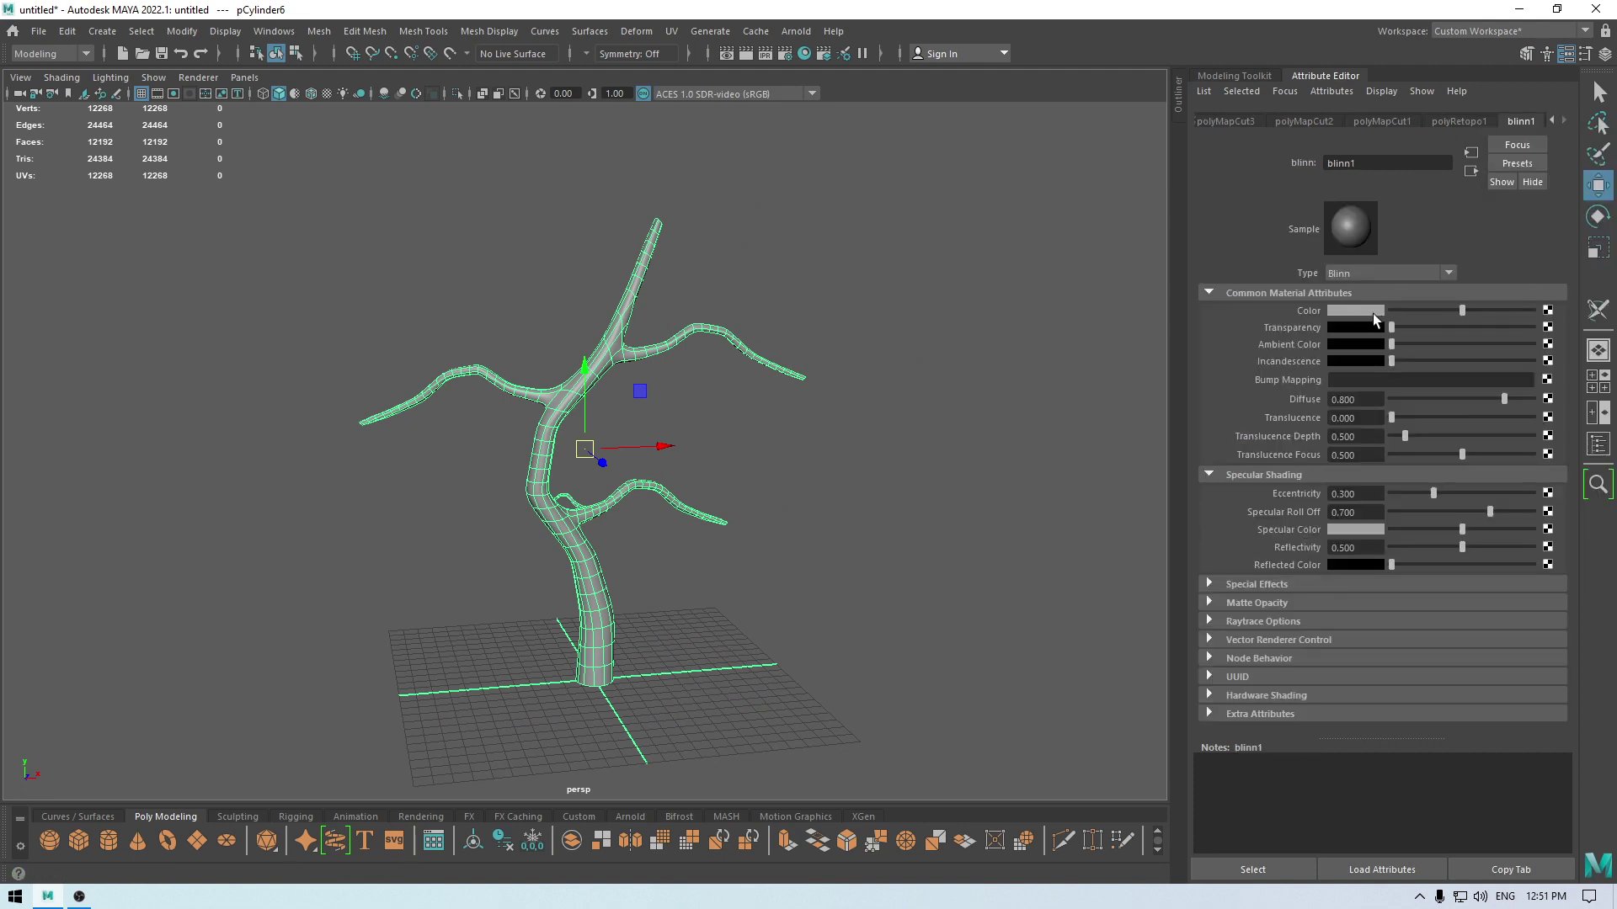
Step: Connect a File texture to the Blinn material's Color and load bark.jpg from the Downloads folder as its image
left_click(1355, 311)
left_click(1548, 310)
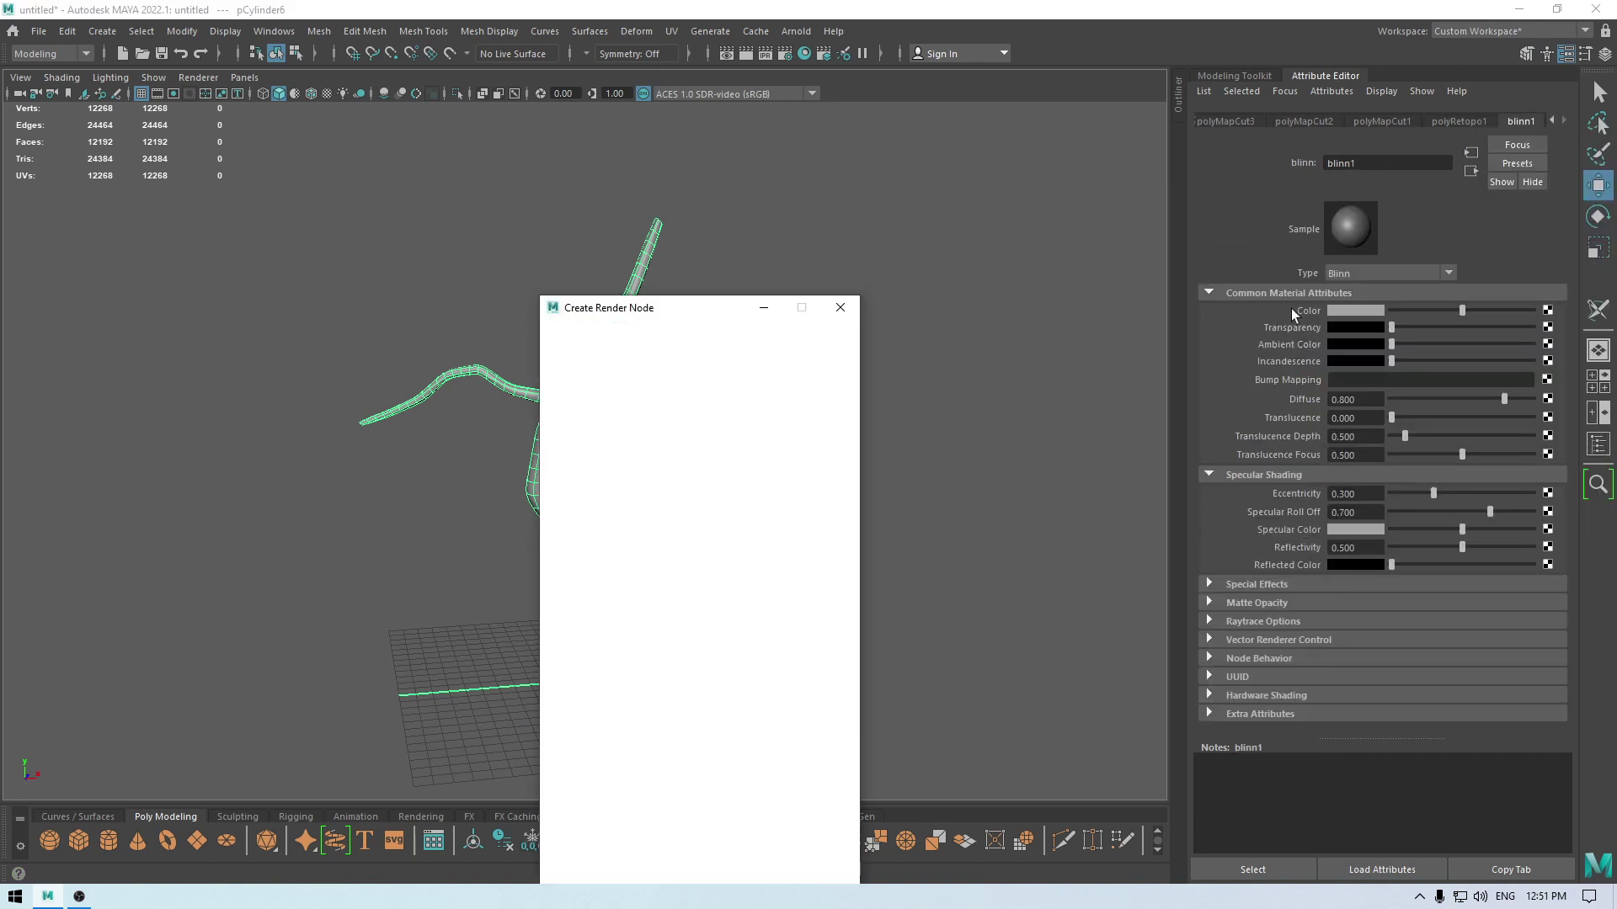
left_click(690, 438)
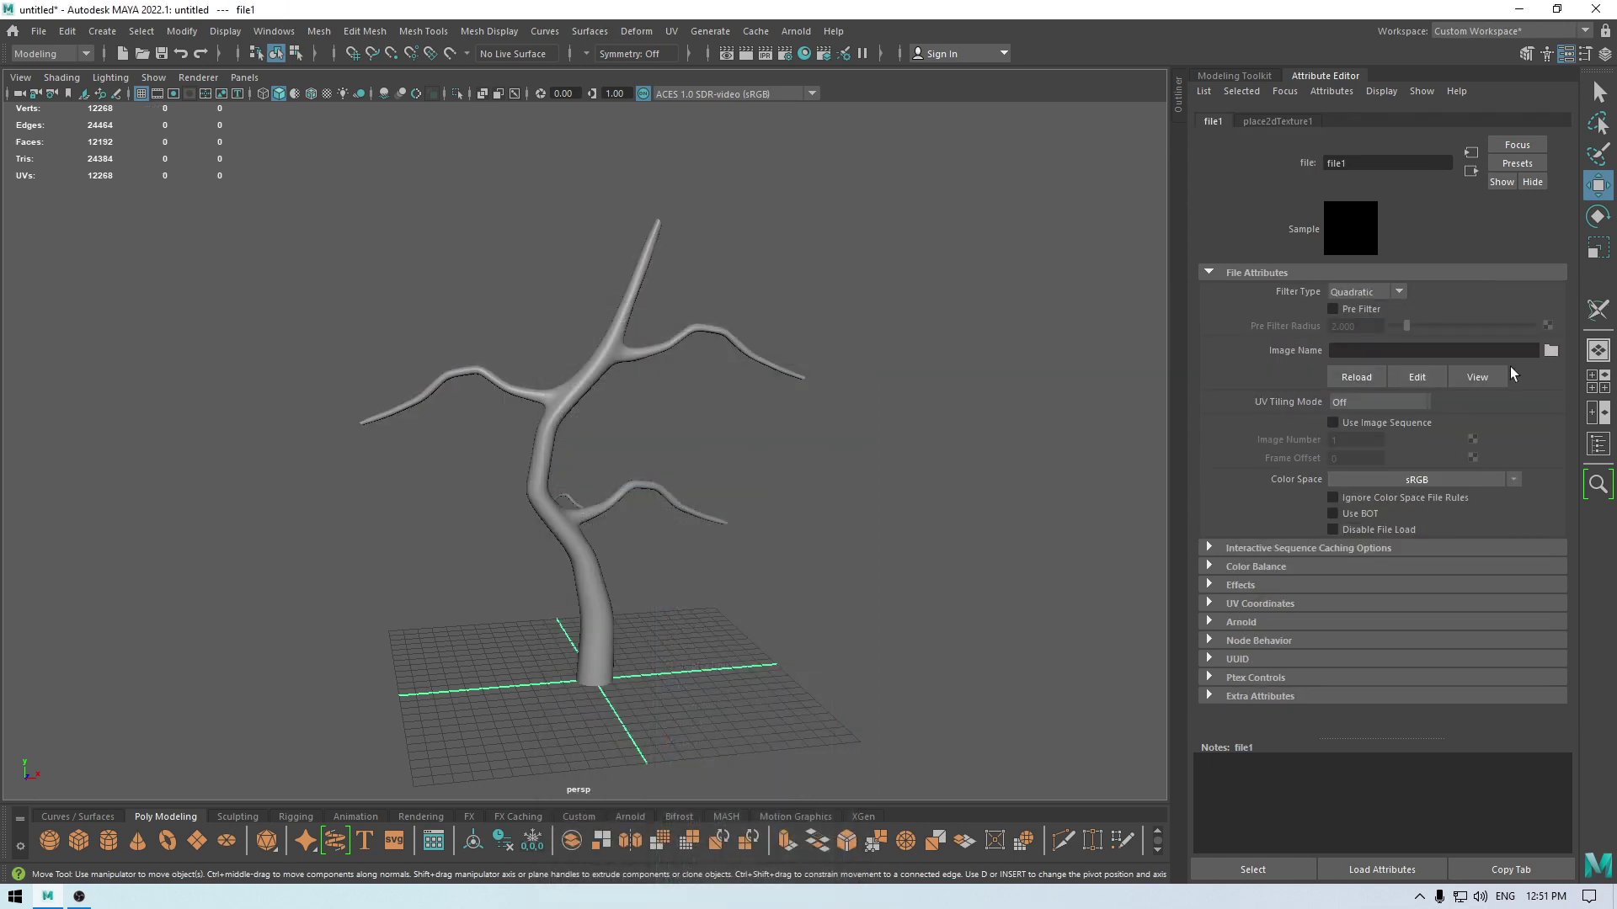
left_click(1550, 352)
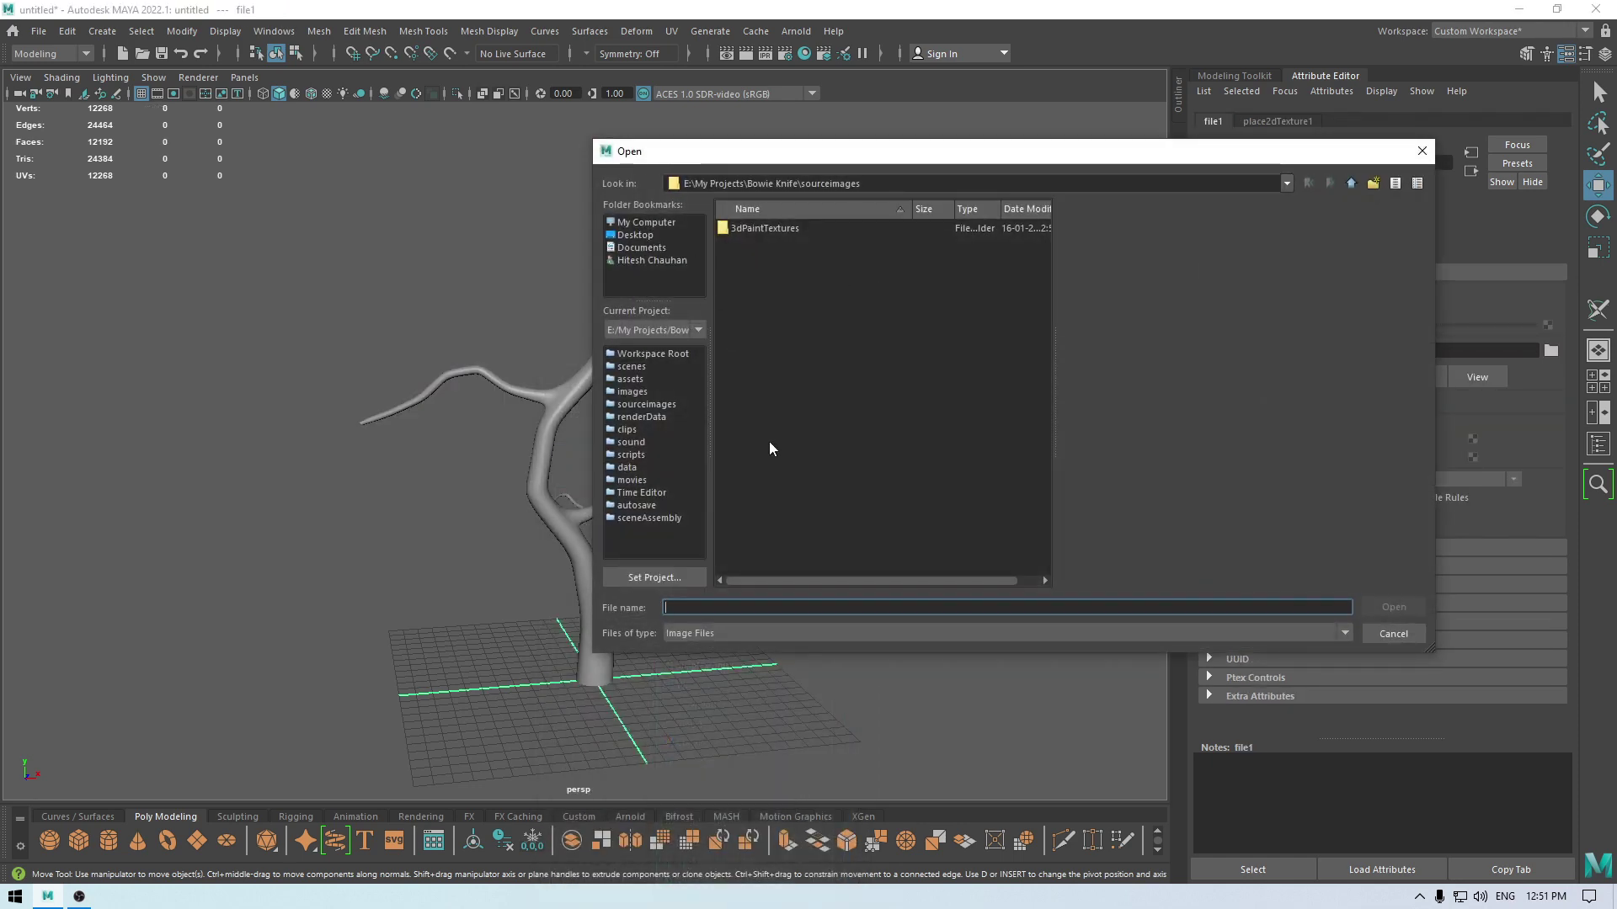
type("file:///C:/Users/Hitesh Chauhan/Downloads/bark.jpg")
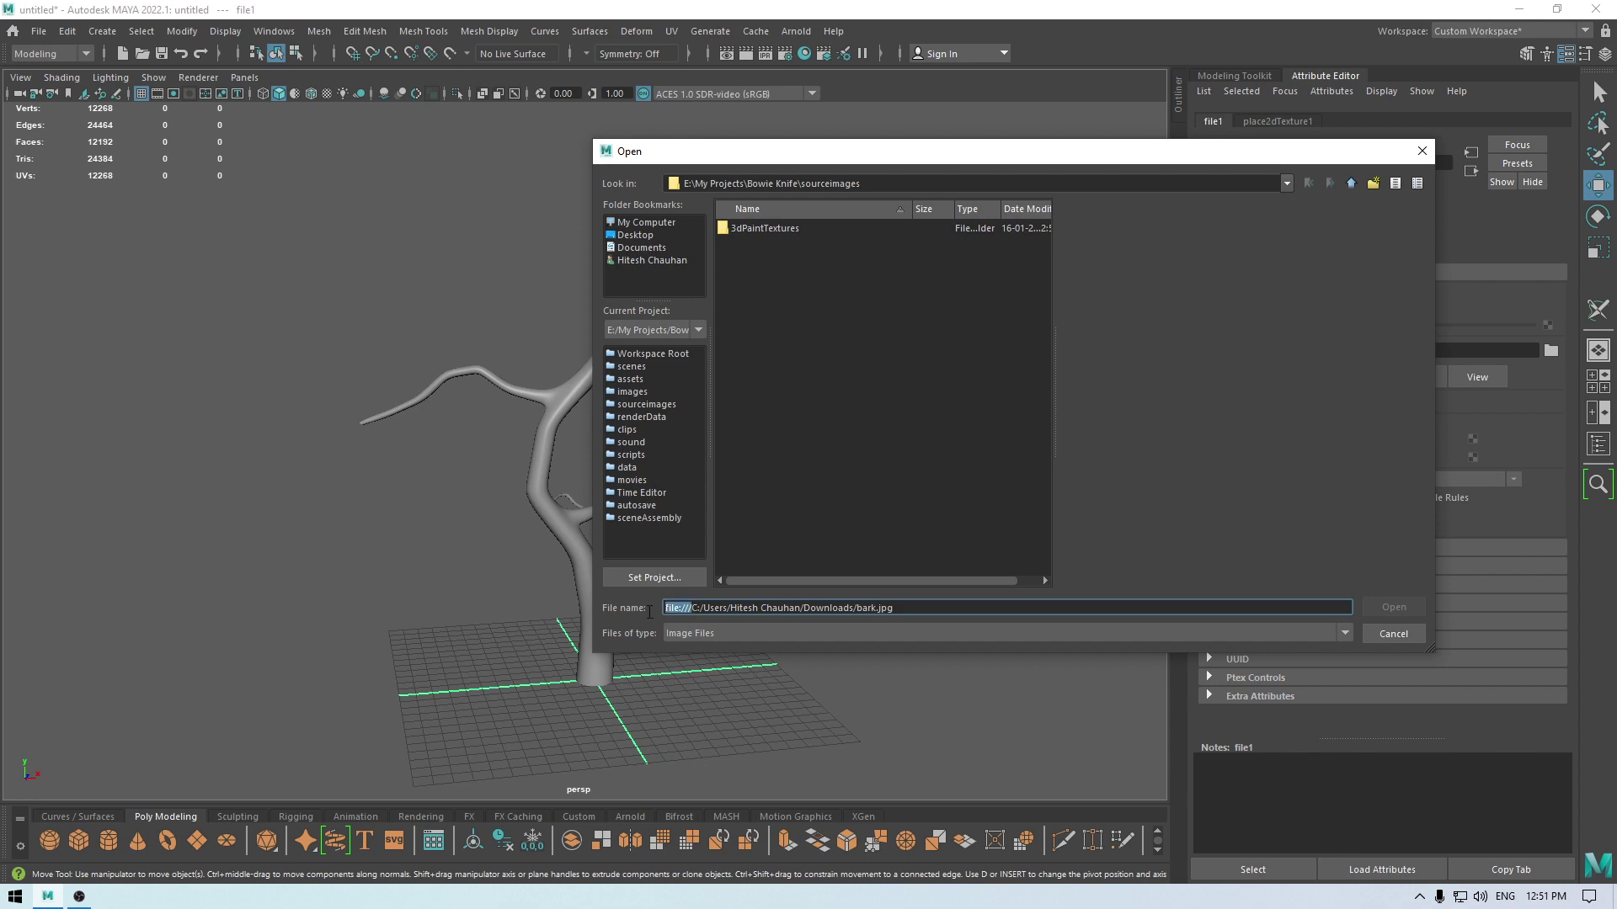
key("Return")
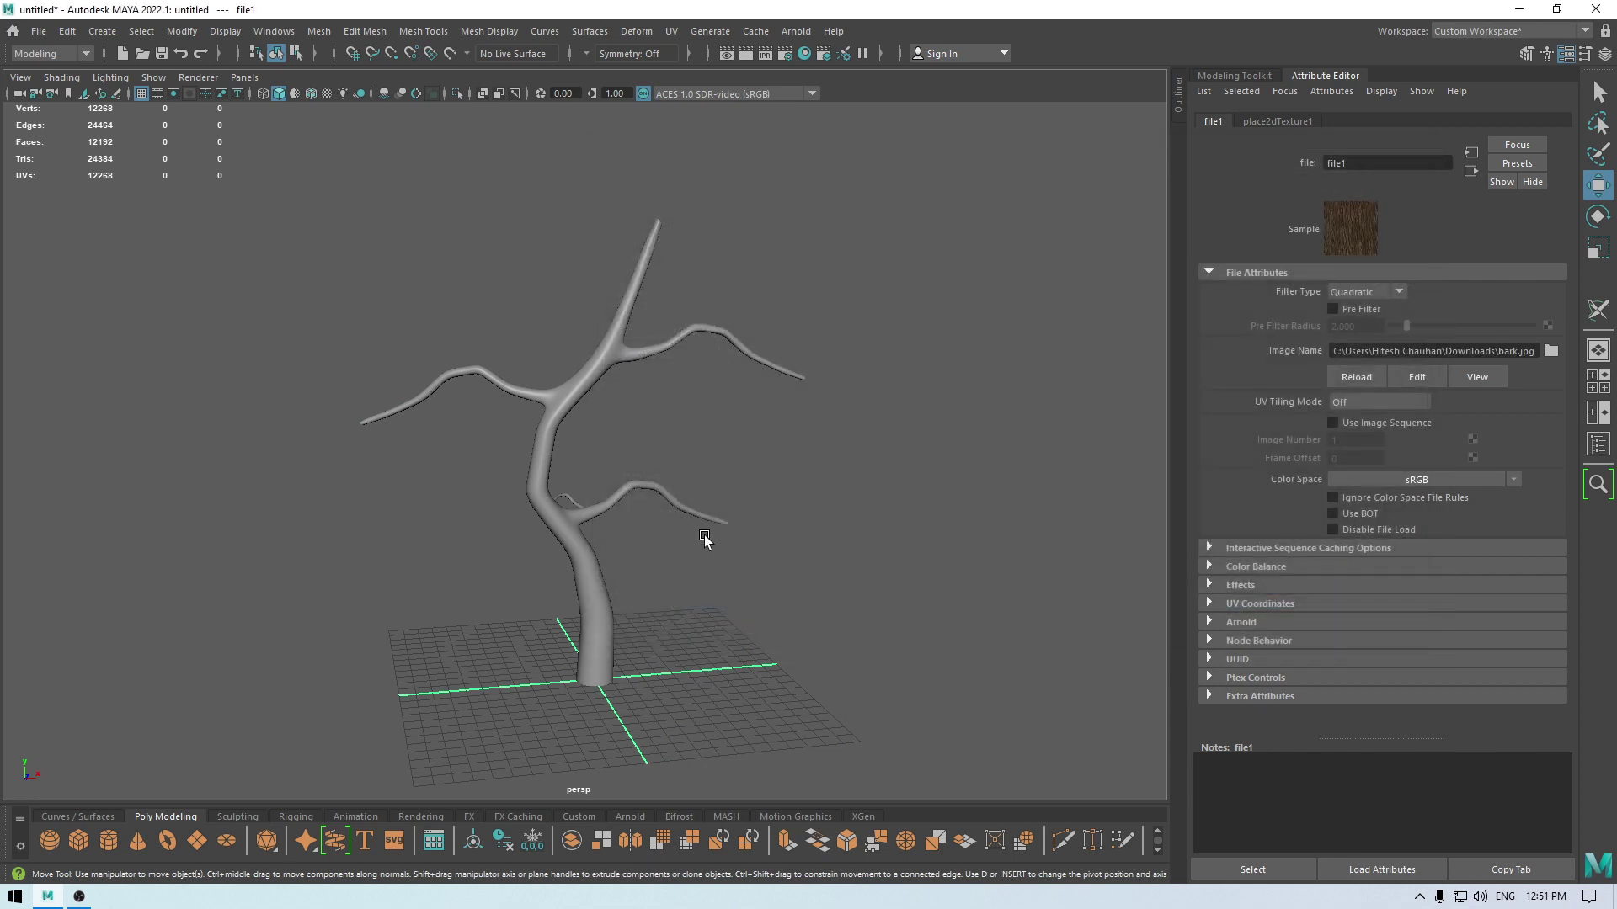
Step: Turn on textured display in the viewport and deselect the tree to show its bark
key("6")
left_click(660, 433)
left_click_drag(660, 433, 644, 704, "alt")
scroll(644, 704, "up", 3)
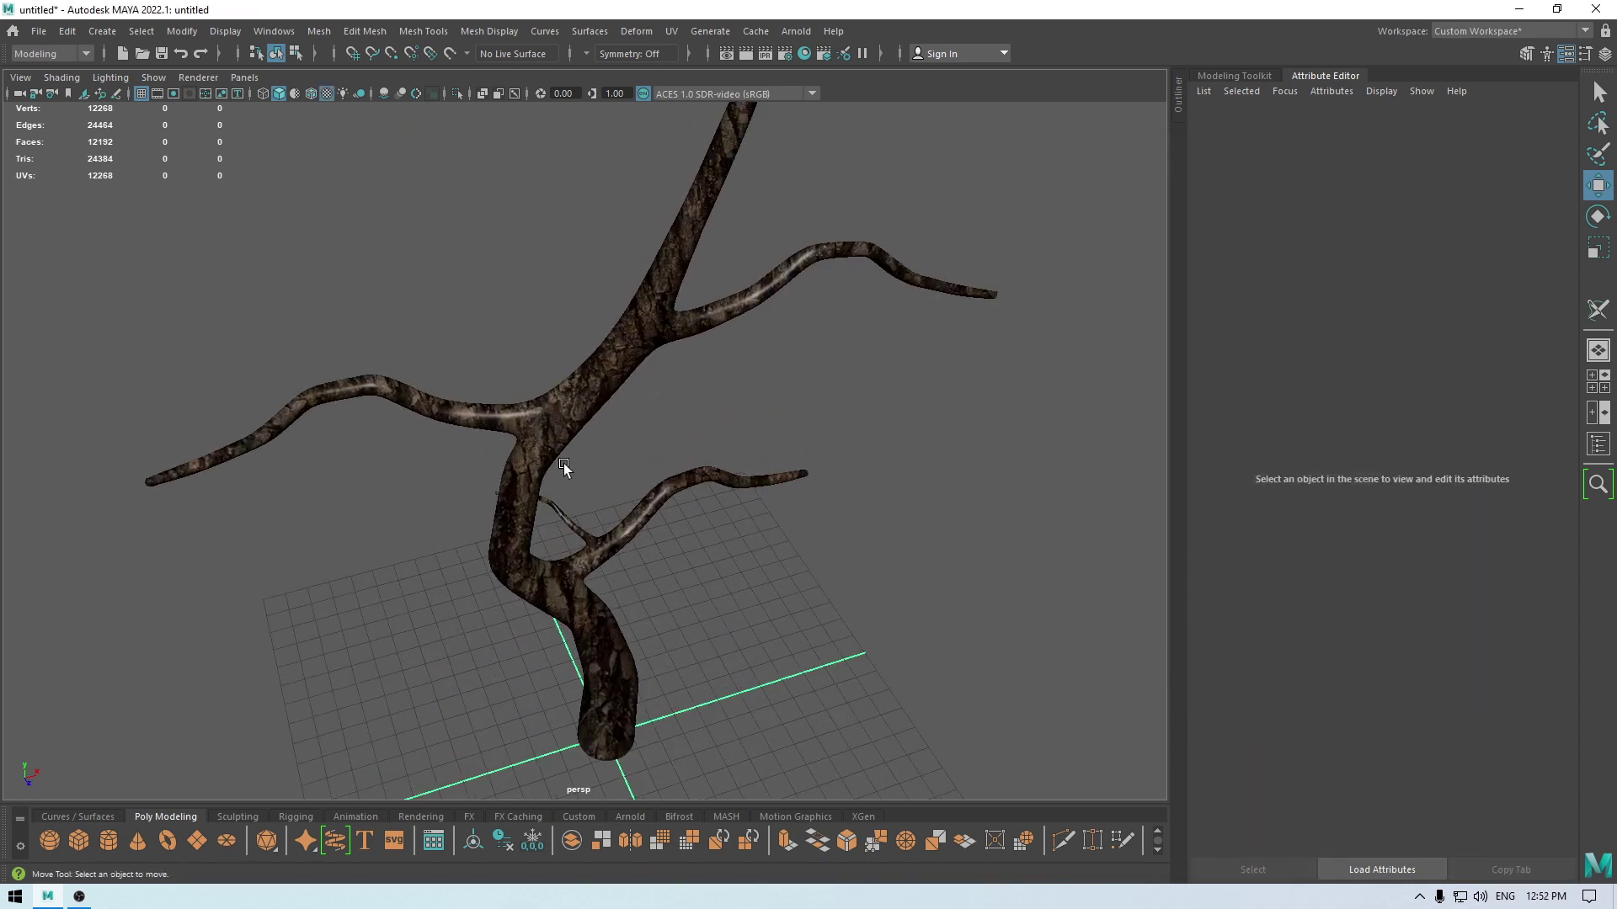
Step: Reopen the tree's Blinn material attributes and set both Eccentricity and Specular Roll Off to 0
left_click(559, 399)
right_click_drag(559, 397, 591, 809)
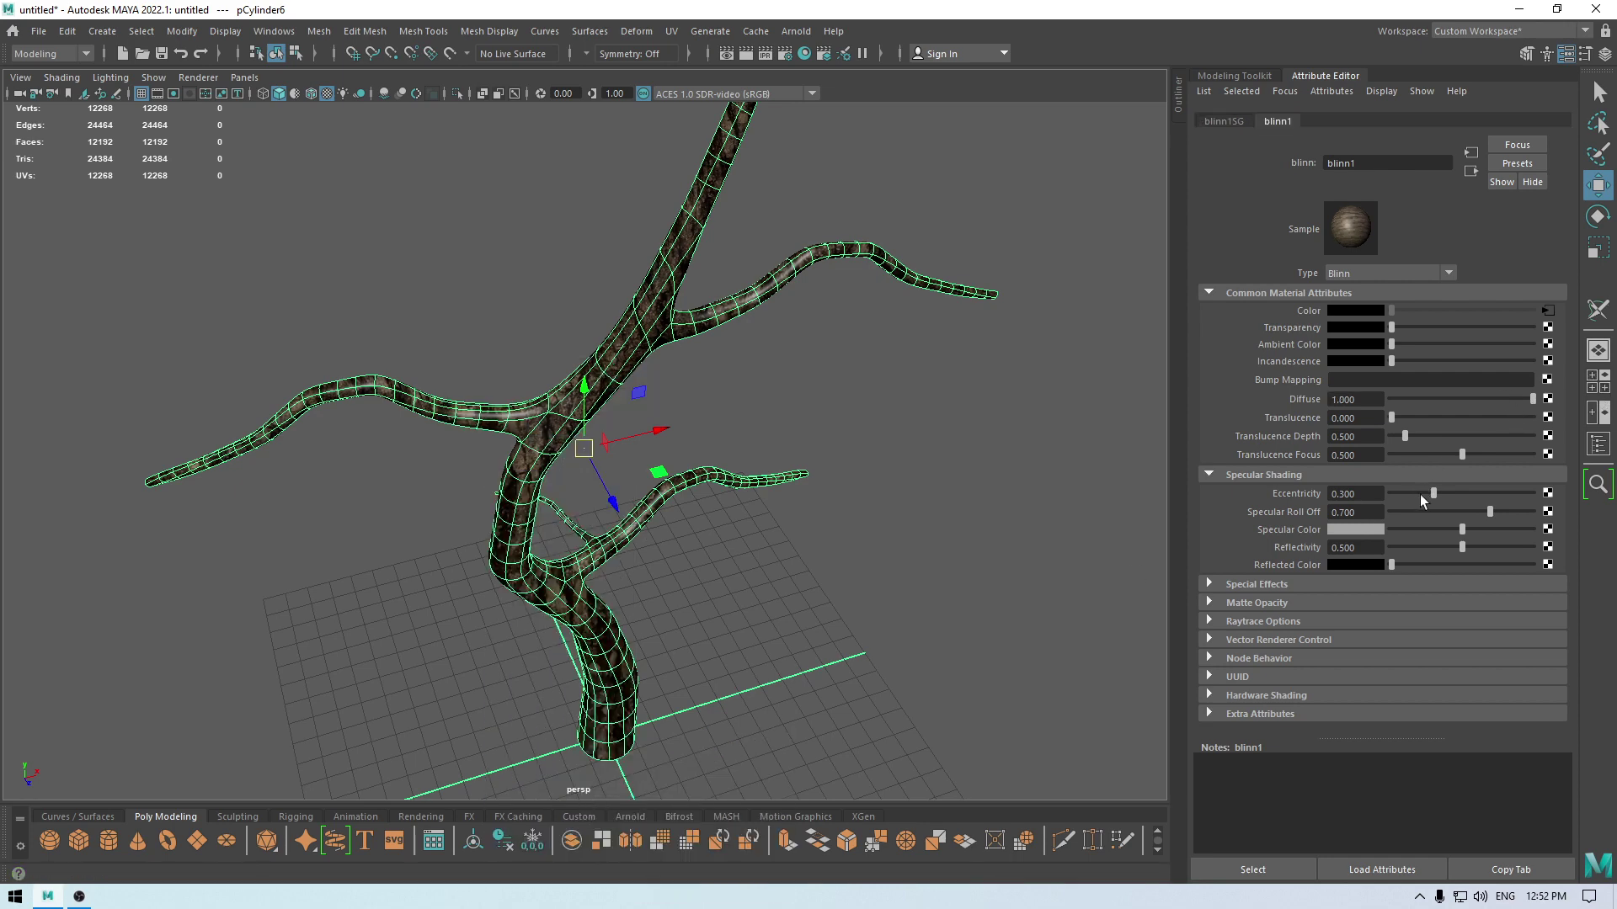
left_click_drag(1416, 508, 1164, 524)
left_click_drag(892, 445, 975, 402, "alt")
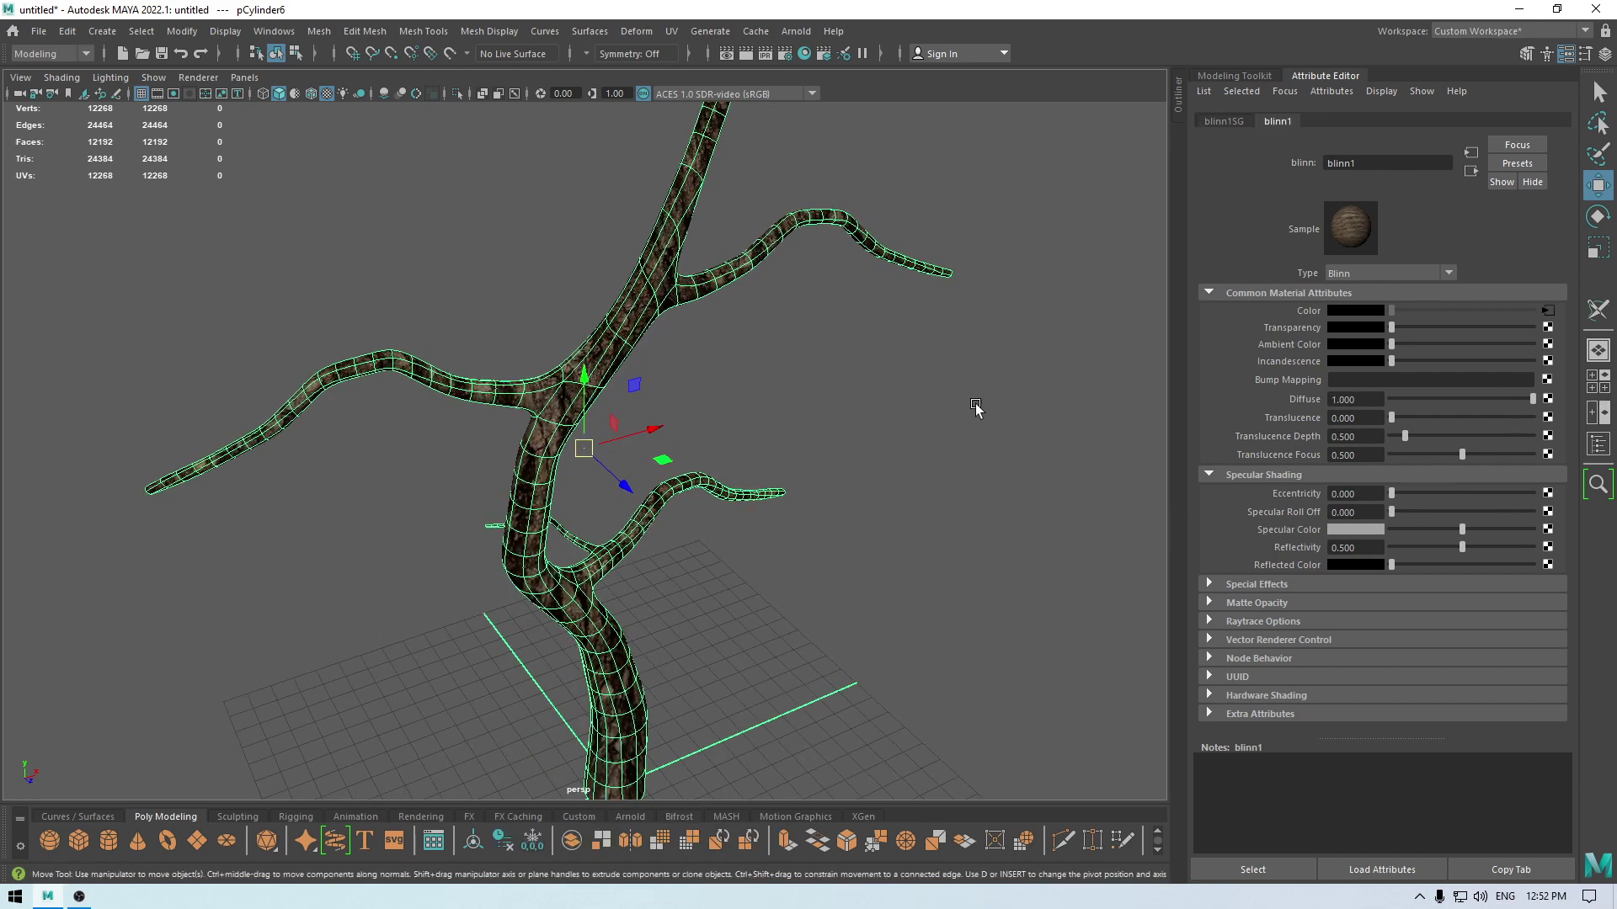
Step: Set the bark texture's Repeat UV to 10 in both directions in its 2D placement node
left_click(1548, 312)
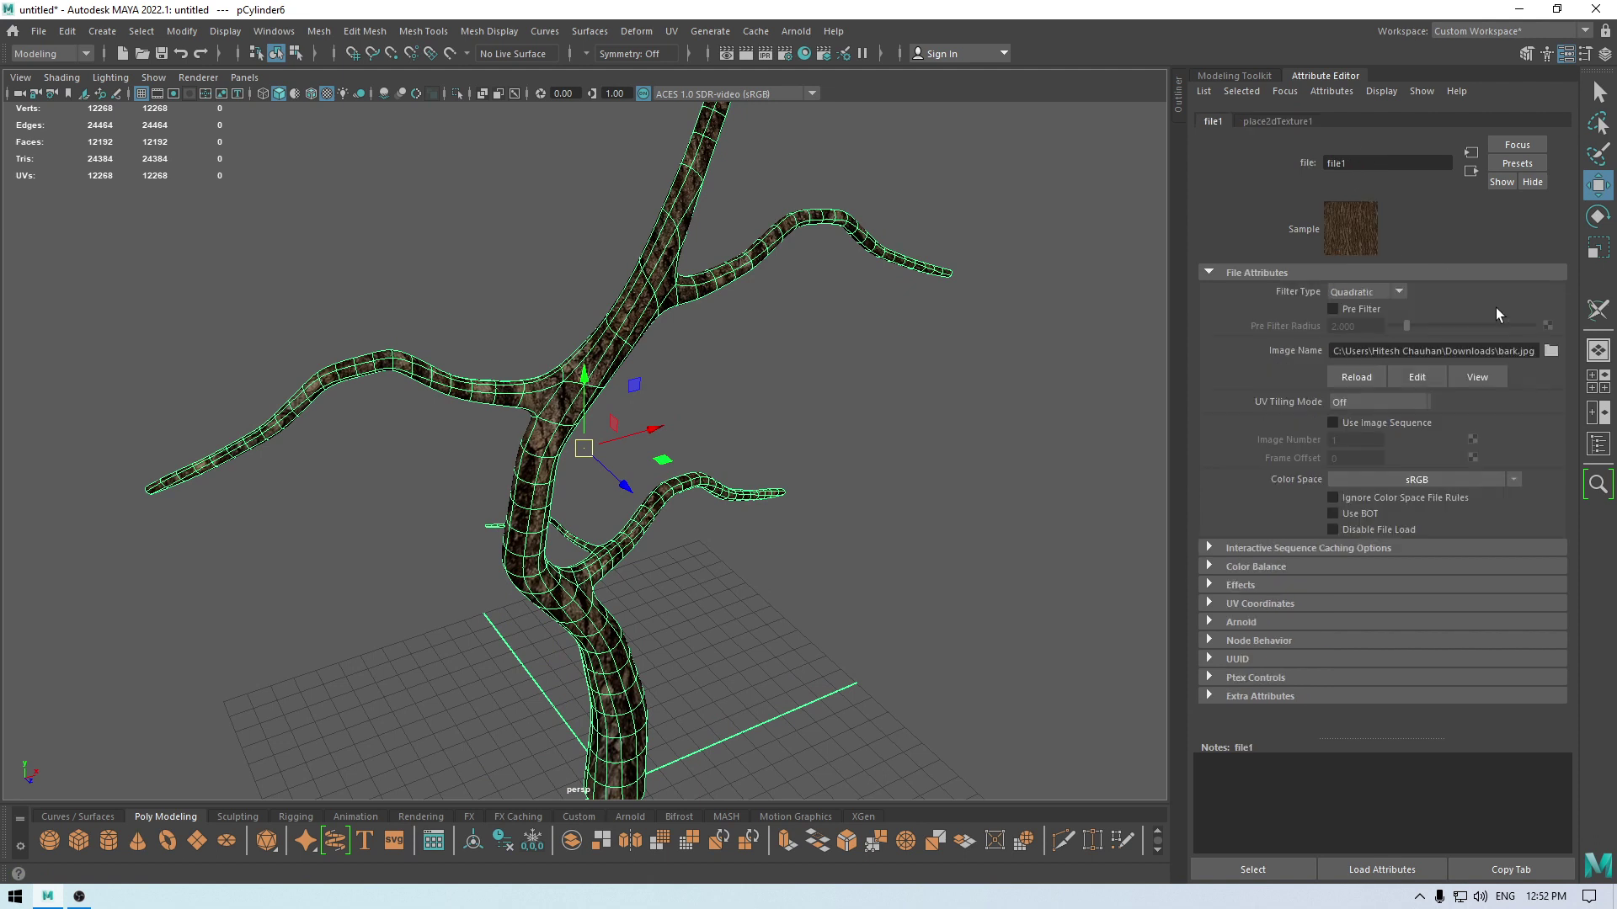
left_click(1278, 121)
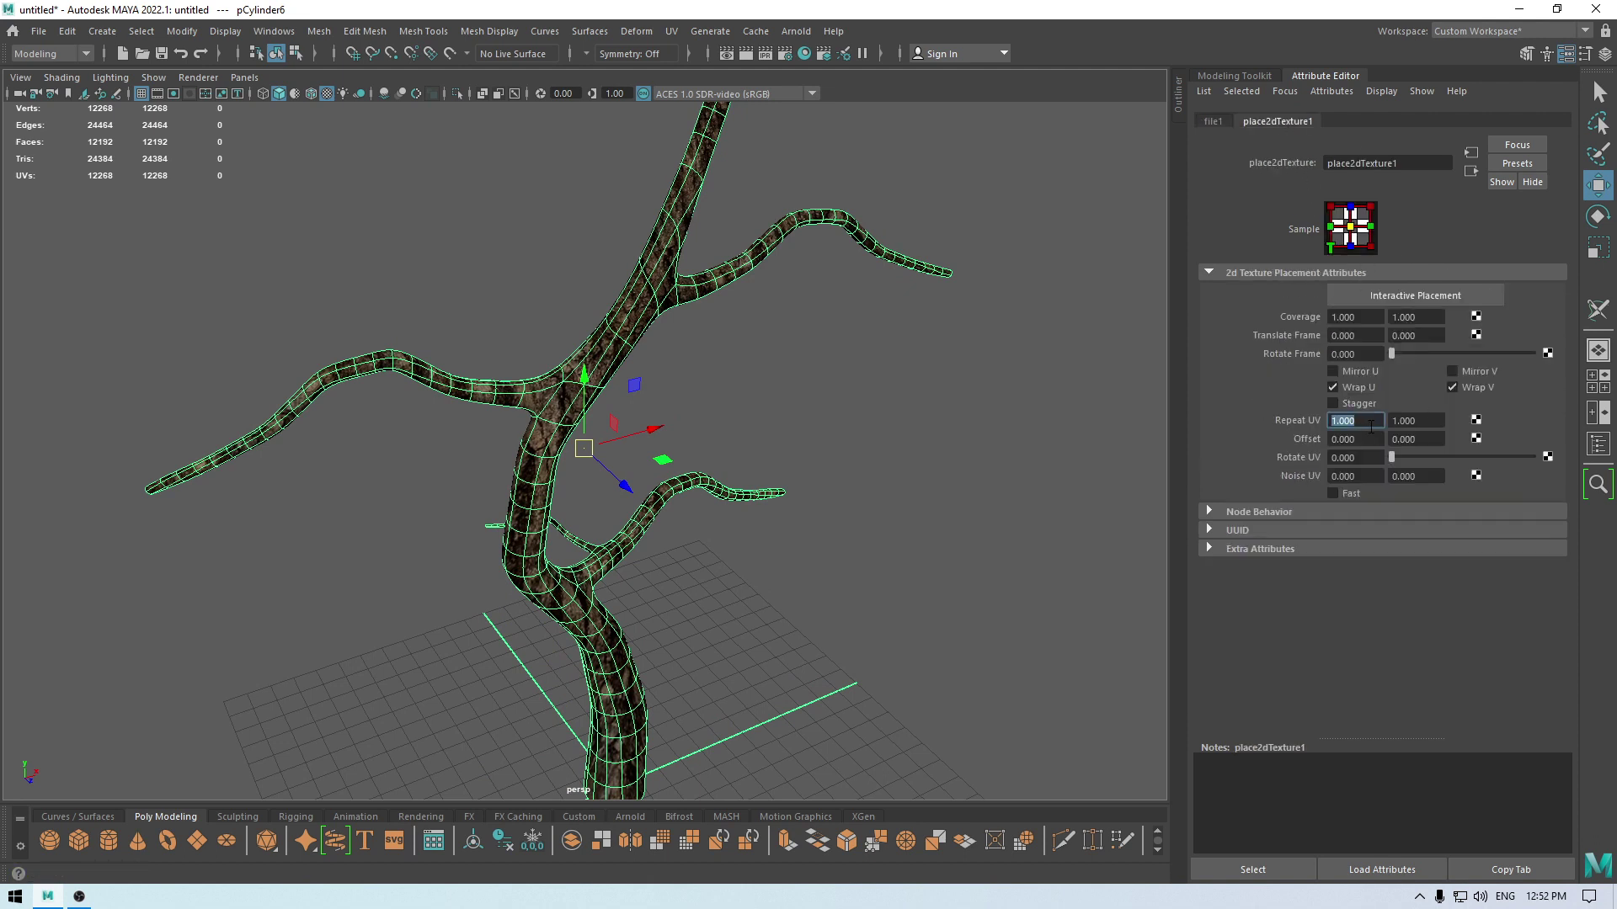
key("Tab")
type("10")
key("Return")
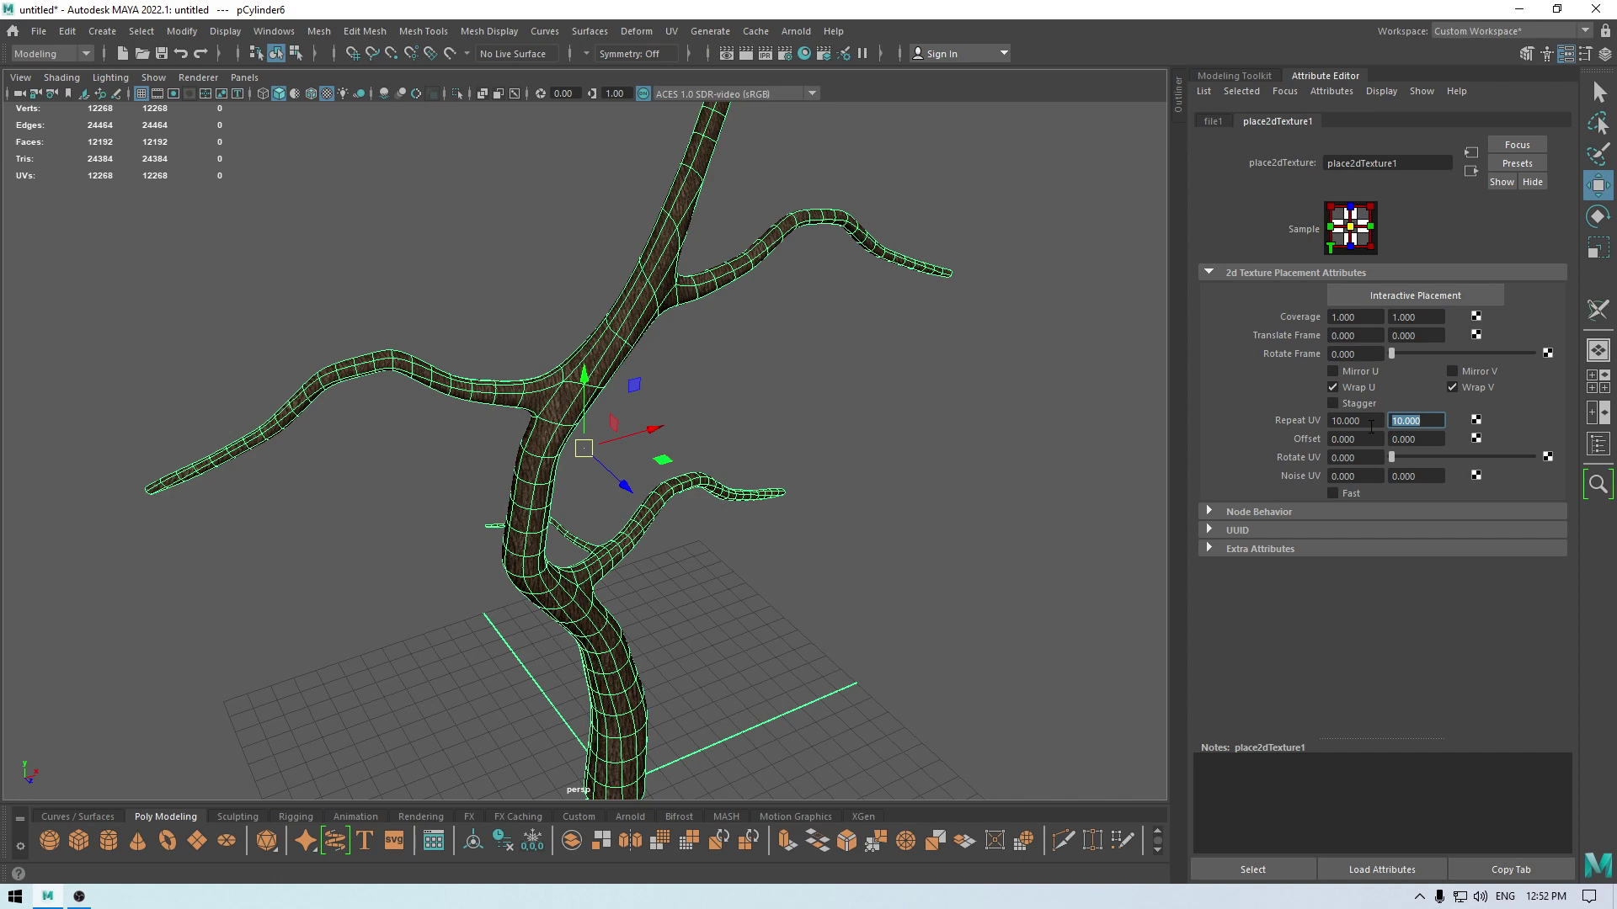
left_click(765, 332)
left_click_drag(764, 332, 718, 371, "alt")
Step: Switch to the UV Editing workspace with the tree selected and apply Automatic UV mapping to it
left_click(529, 402)
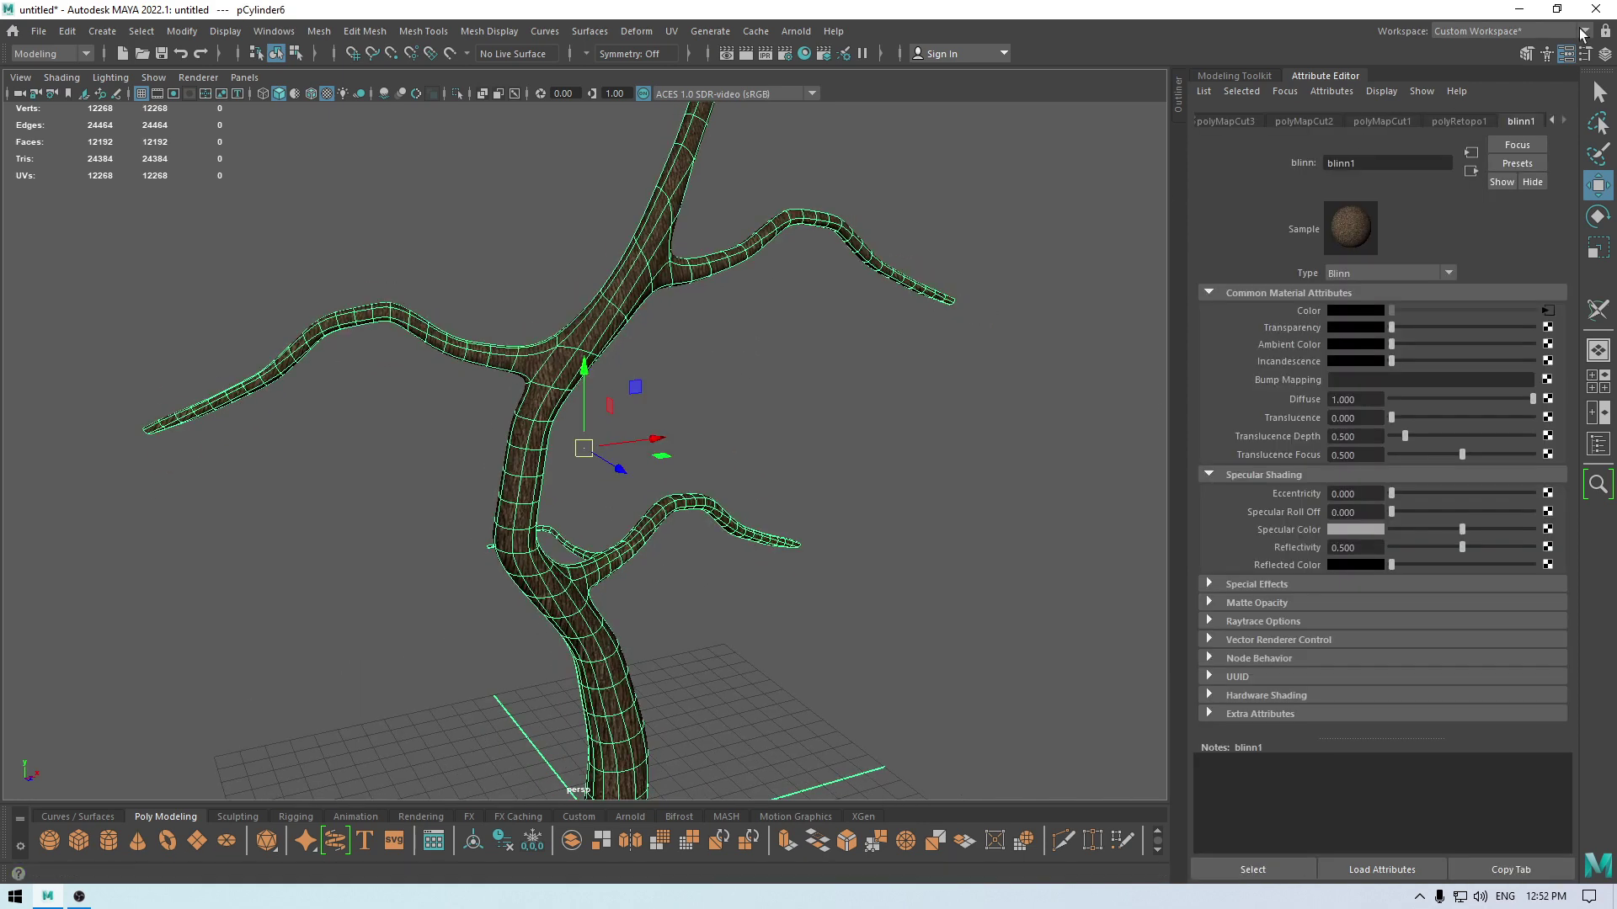
left_click(1526, 32)
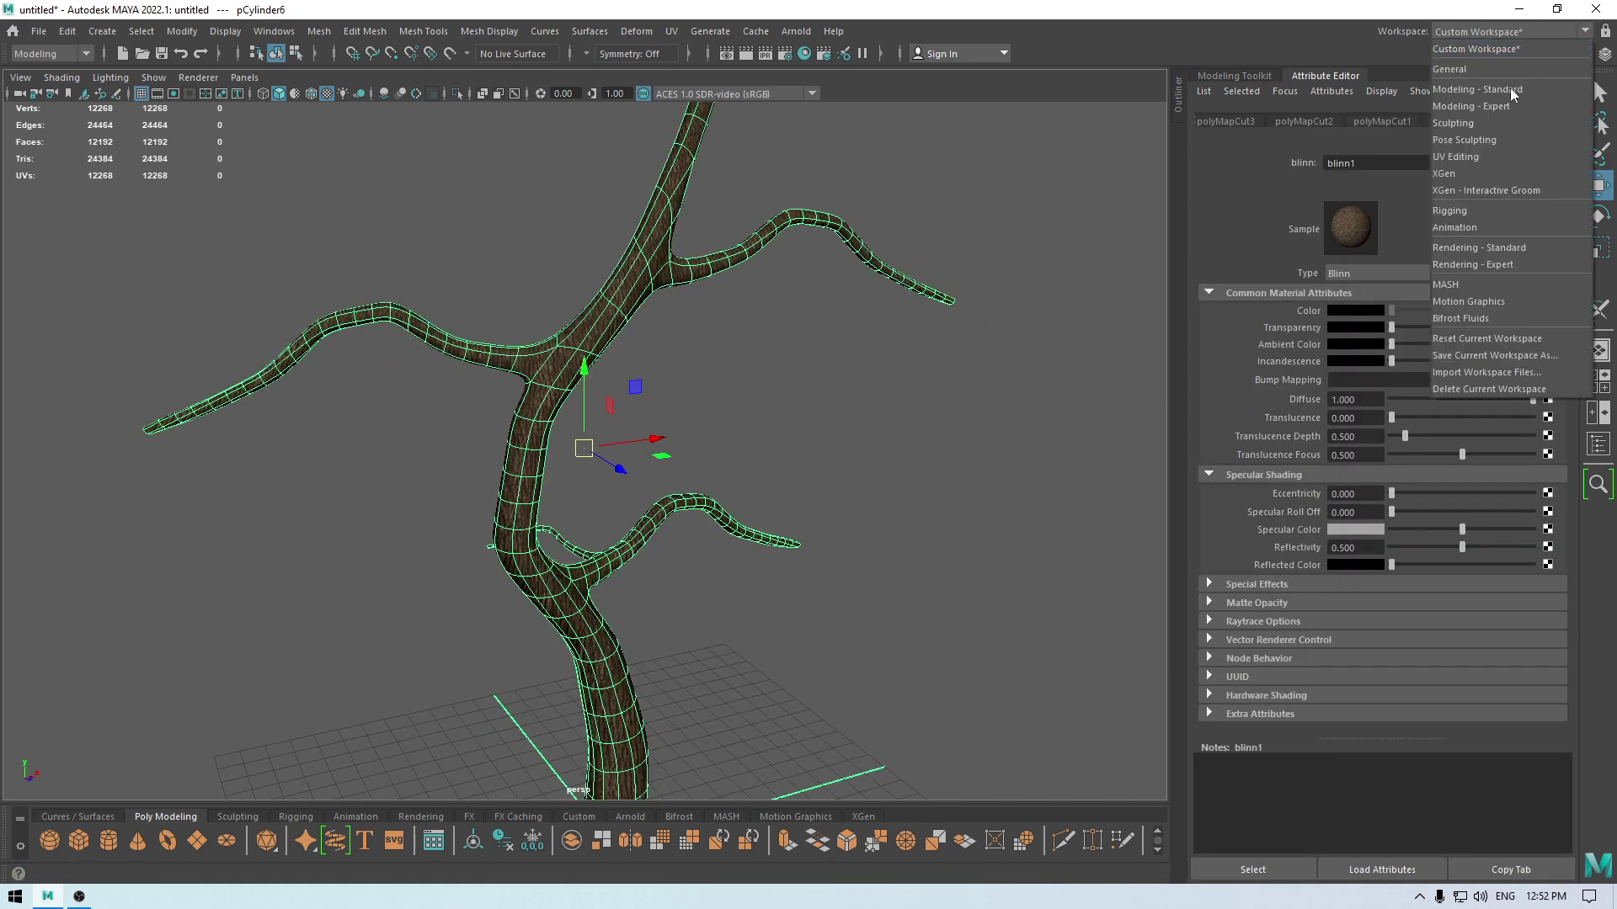
left_click(1493, 157)
left_click(687, 152)
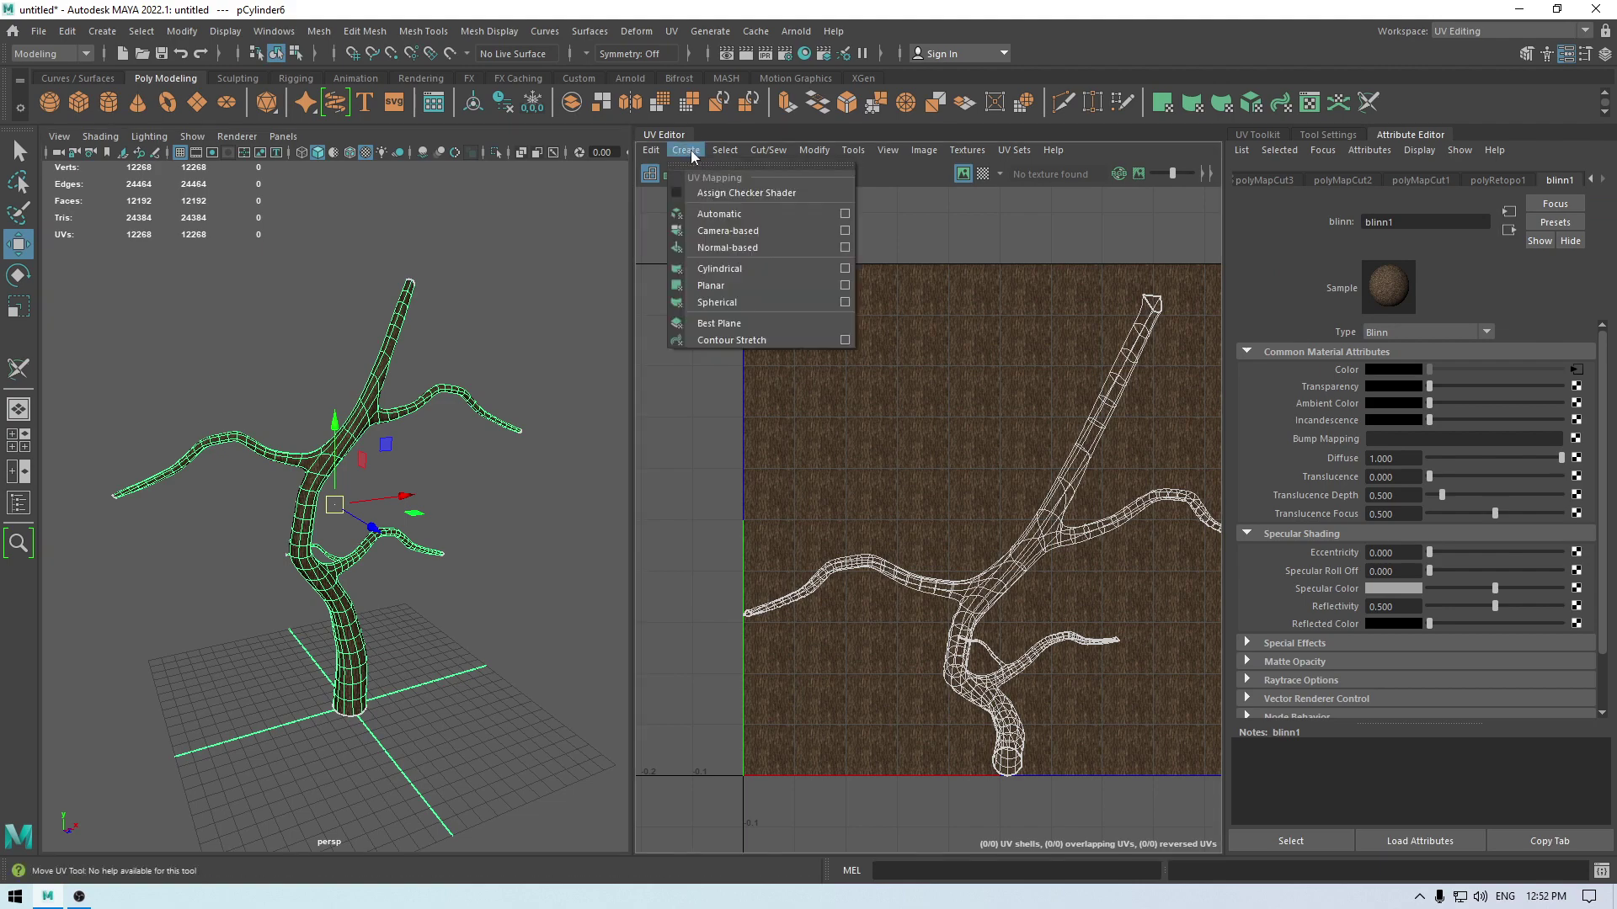
left_click(731, 217)
Step: Return the tree to object mode, deselect it and examine the remapped bark up close
right_click(446, 400)
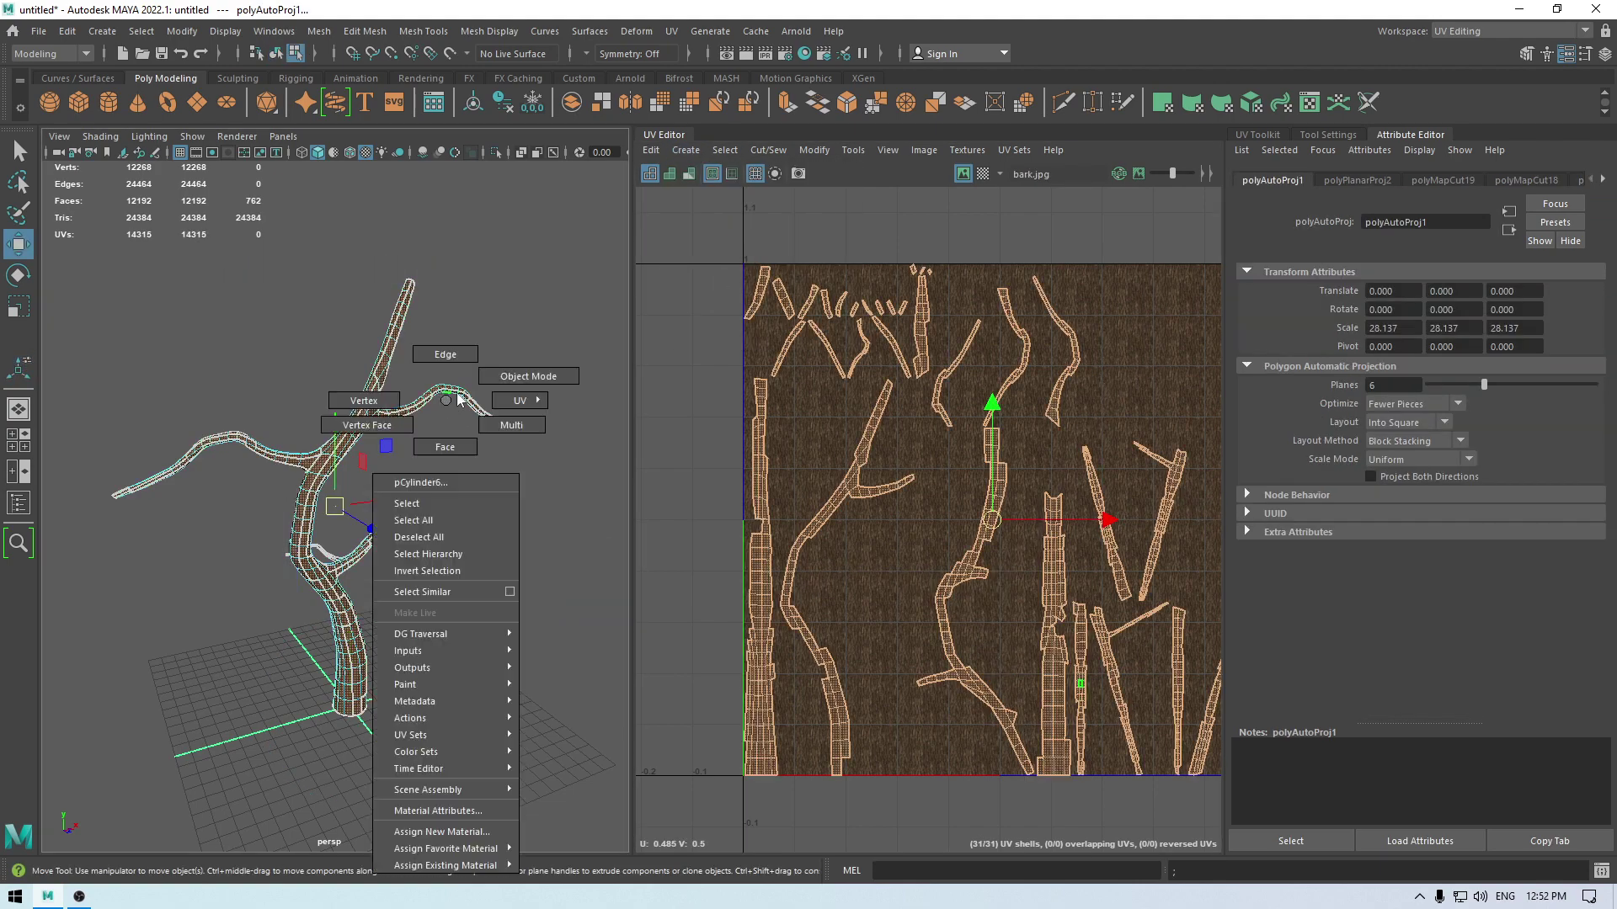
right_click_drag(457, 393, 528, 373)
left_click(532, 357)
scroll(422, 510, "up", 4)
left_click_drag(422, 510, 314, 559, "alt")
left_click(345, 419)
key("f")
left_click(523, 507)
scroll(329, 568, "up", 5)
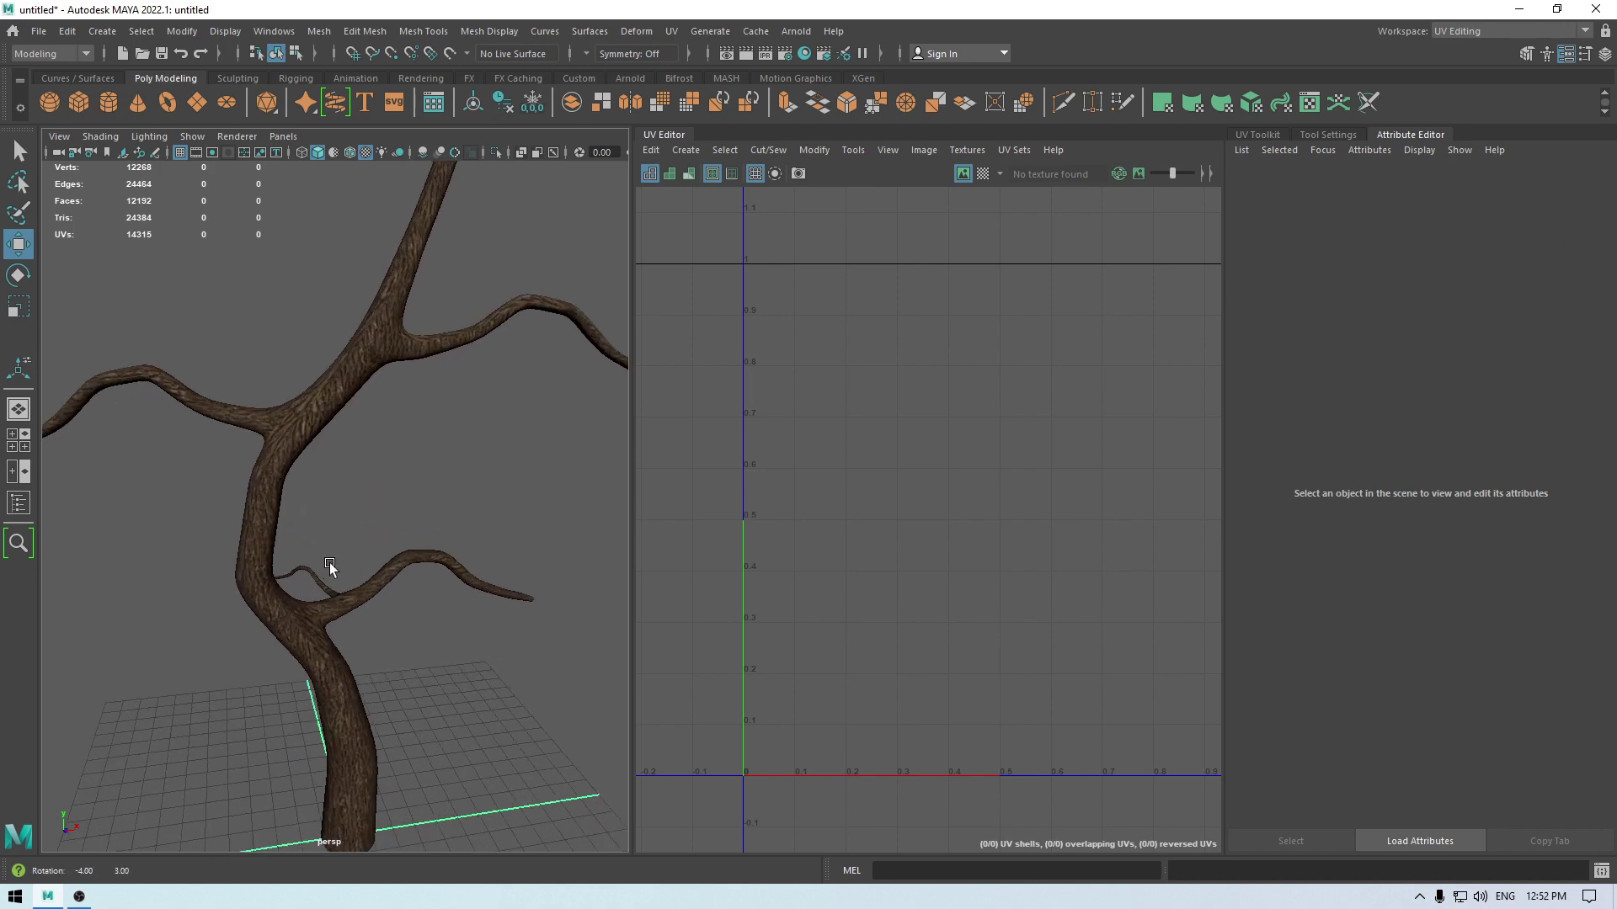
scroll(329, 569, "down", 5)
Step: Switch back to the Custom Workspace and bring the textured tree into view
left_click(1508, 31)
left_click(1508, 53)
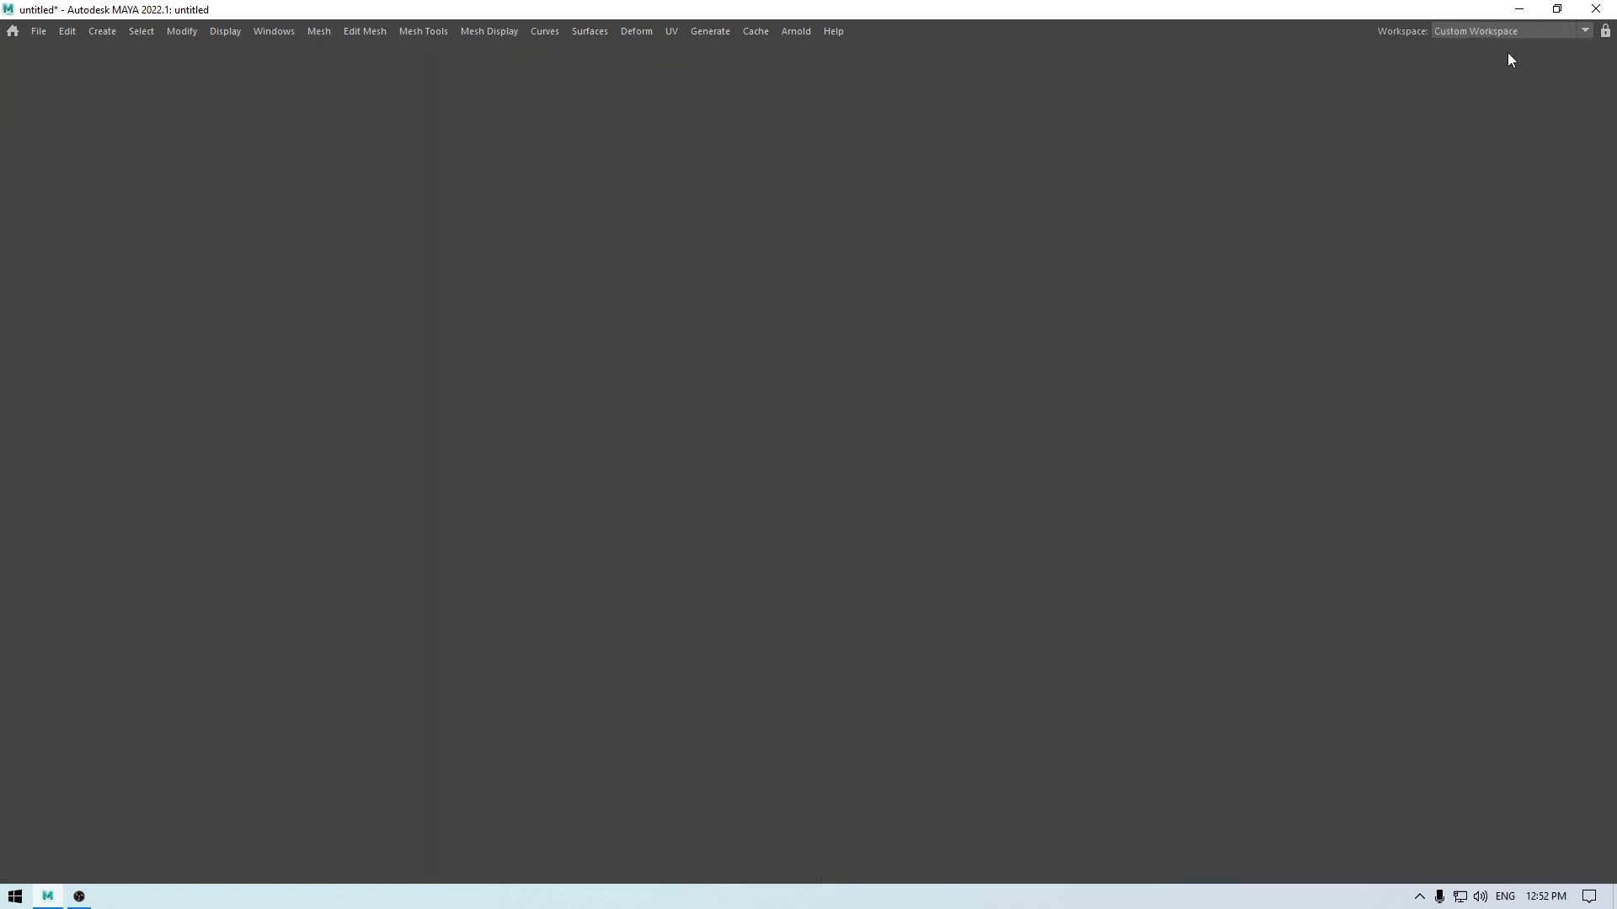
scroll(652, 453, "down", 3)
left_click_drag(624, 454, 674, 452, "alt")
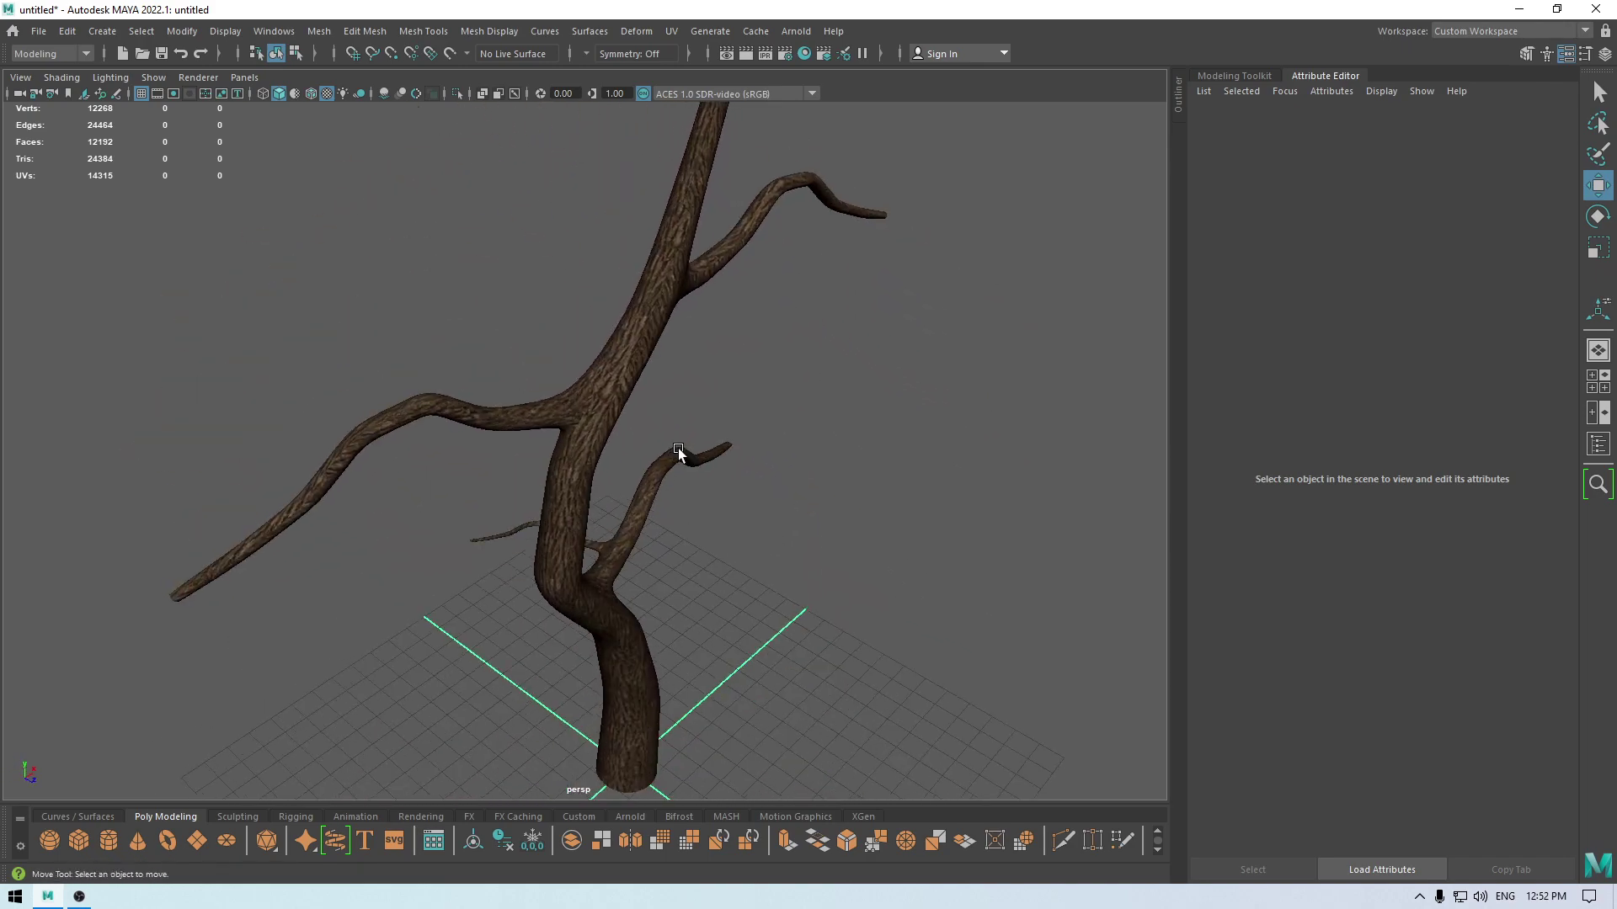
right_click(781, 385, "shift")
left_click(646, 352)
right_click(646, 351, "shift")
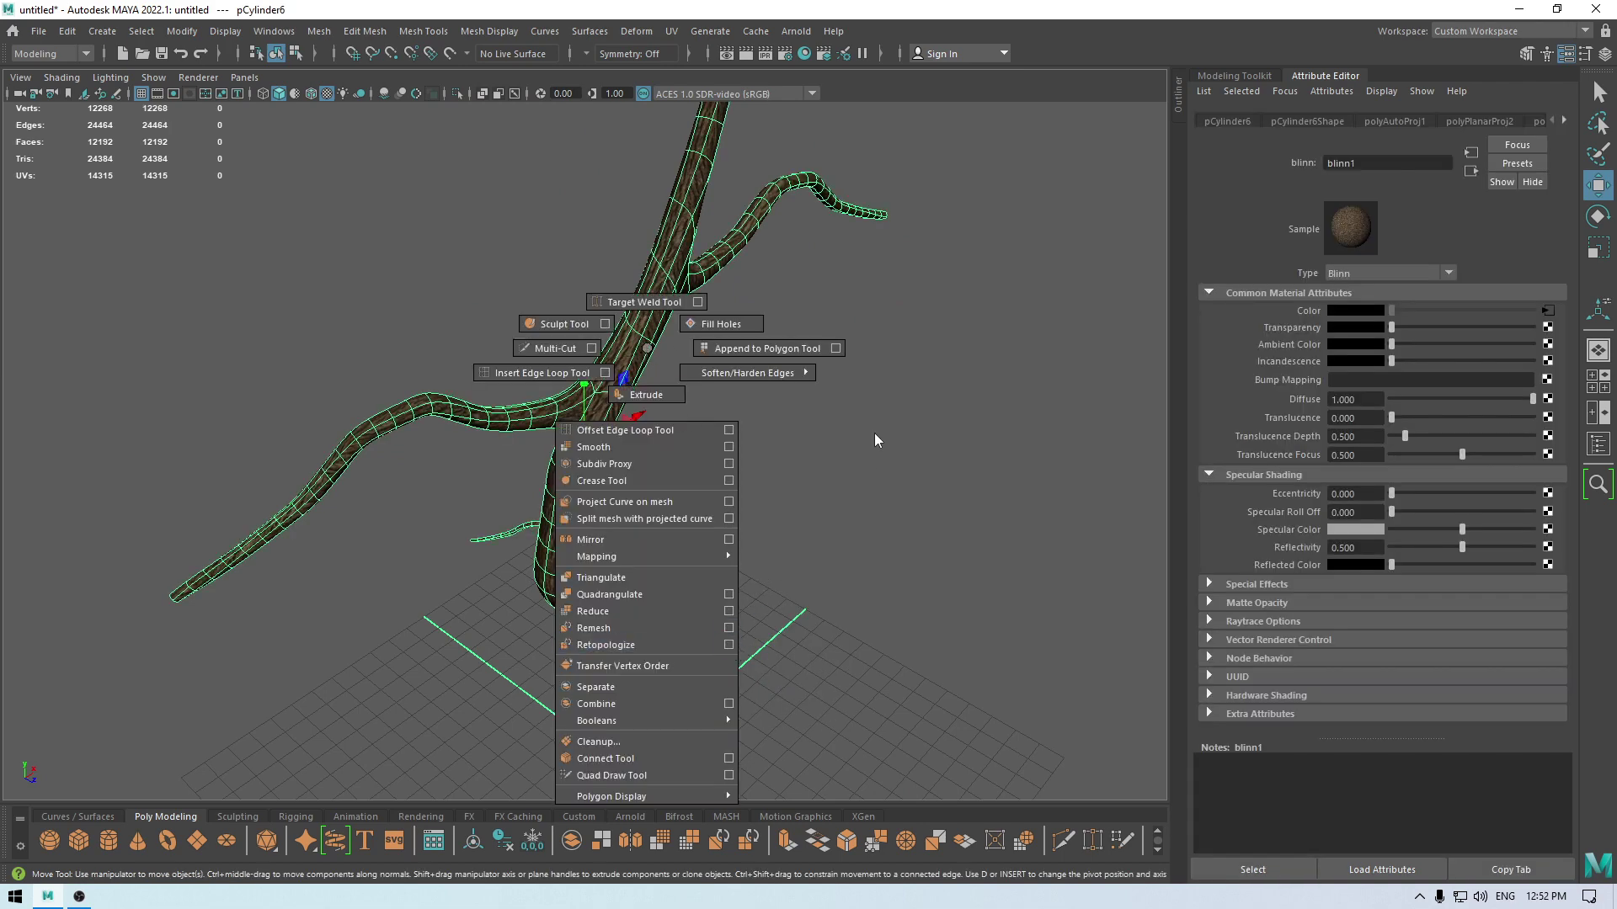
left_click(819, 458)
left_click_drag(820, 458, 610, 392, "alt")
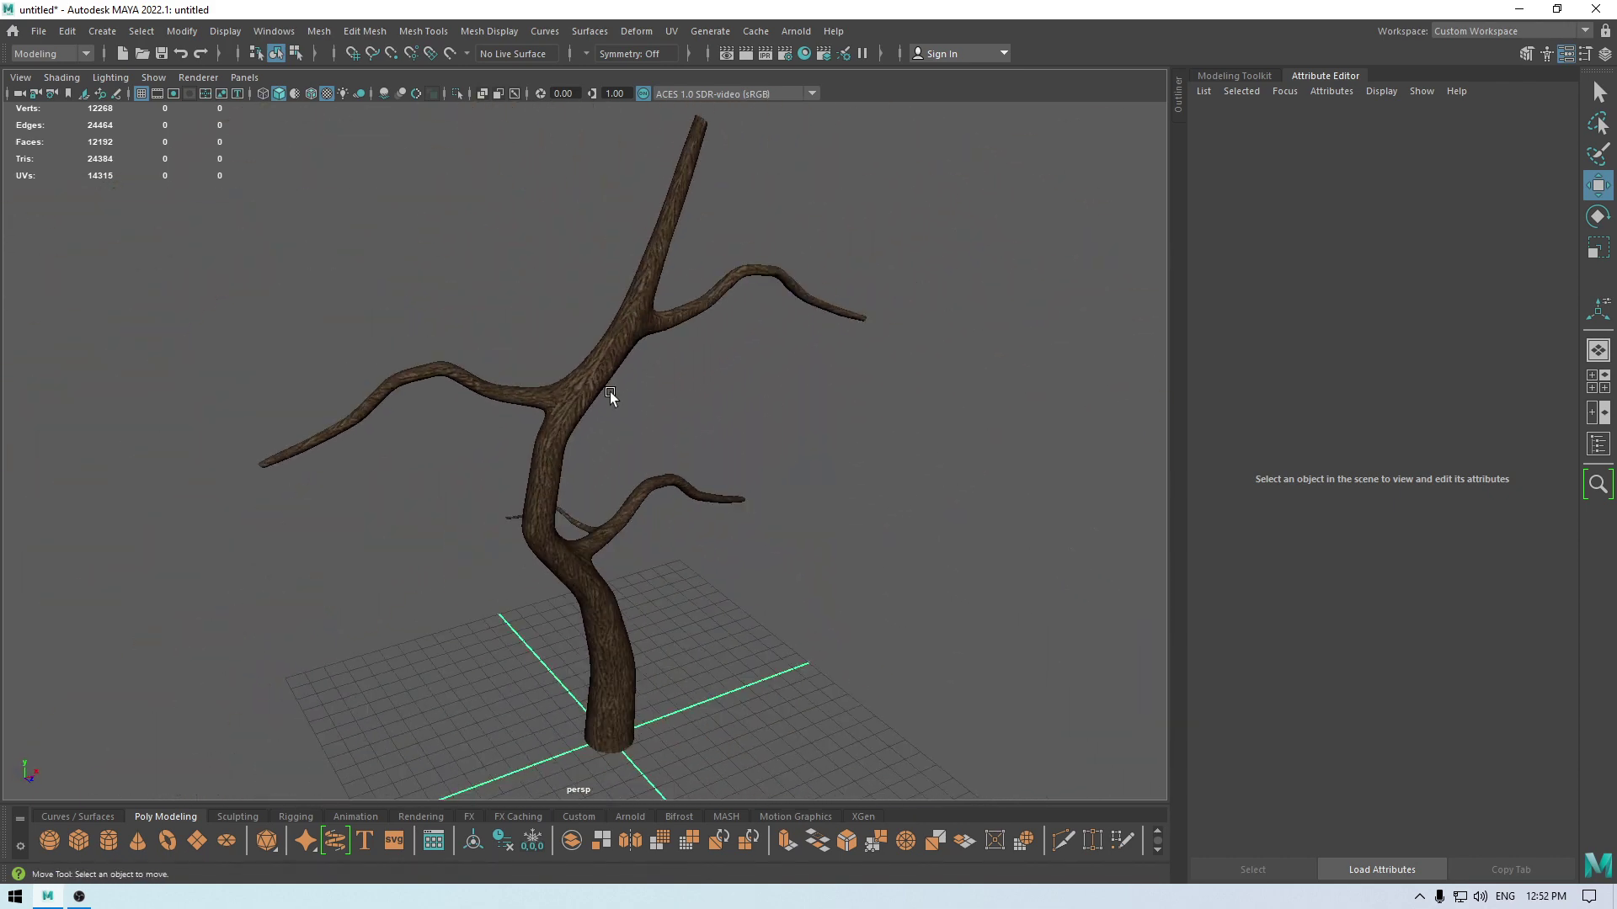